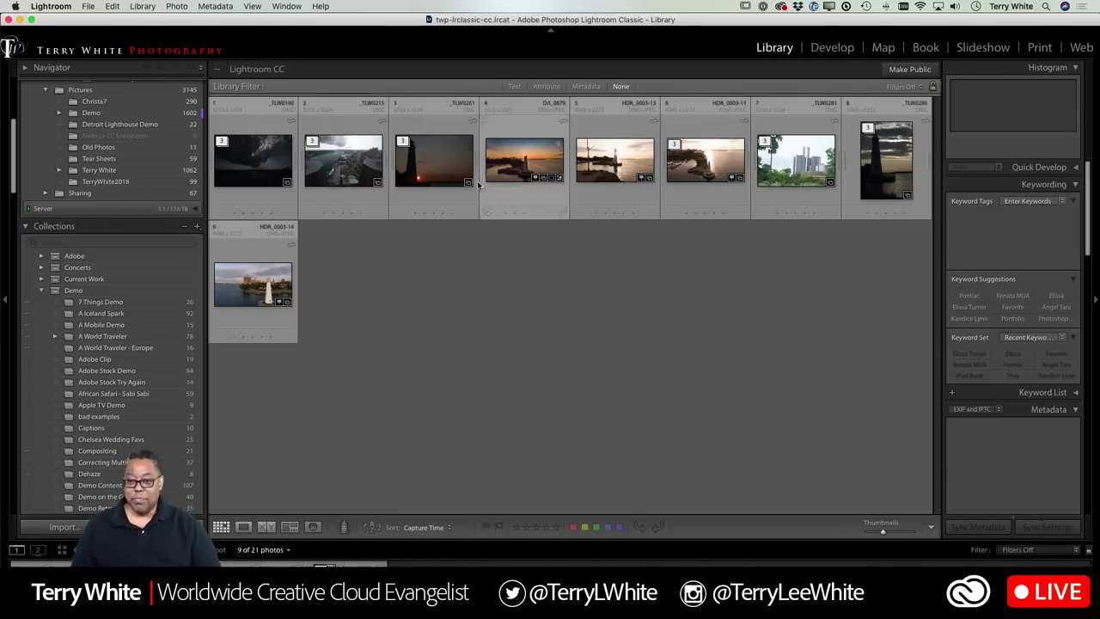
# Select DJI_0879 and HDR_0003-13 together, then browse the Library, Photo, Metadata and View menus.
pyautogui.click(520, 177)
pyautogui.hotkey('shift', 'Right')
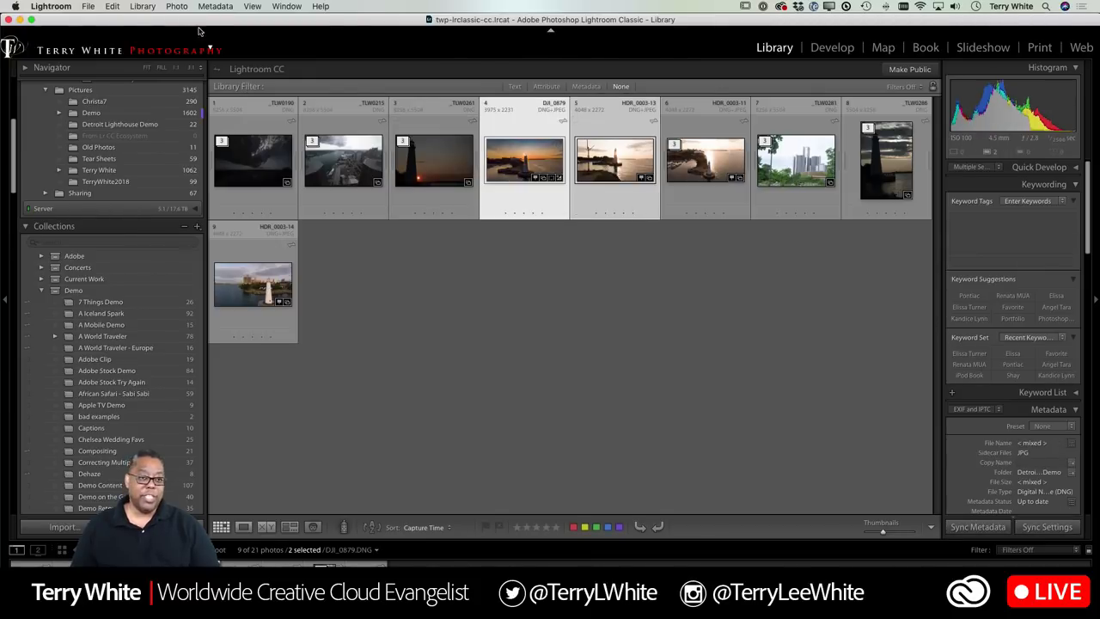
pyautogui.click(137, 9)
pyautogui.moveTo(187, 7)
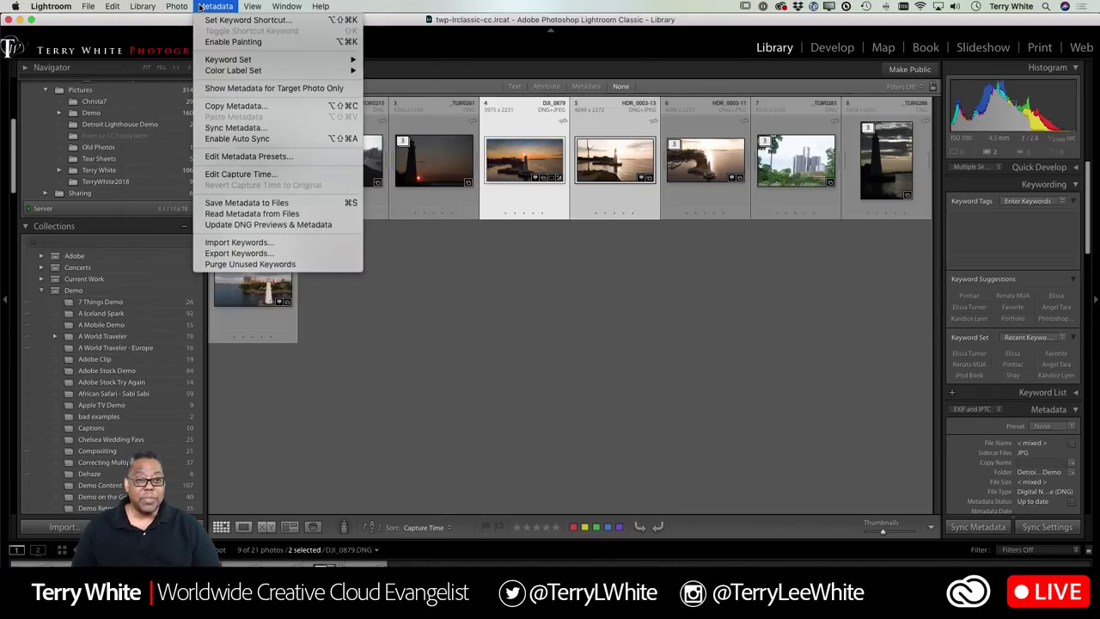
pyautogui.moveTo(142, 9)
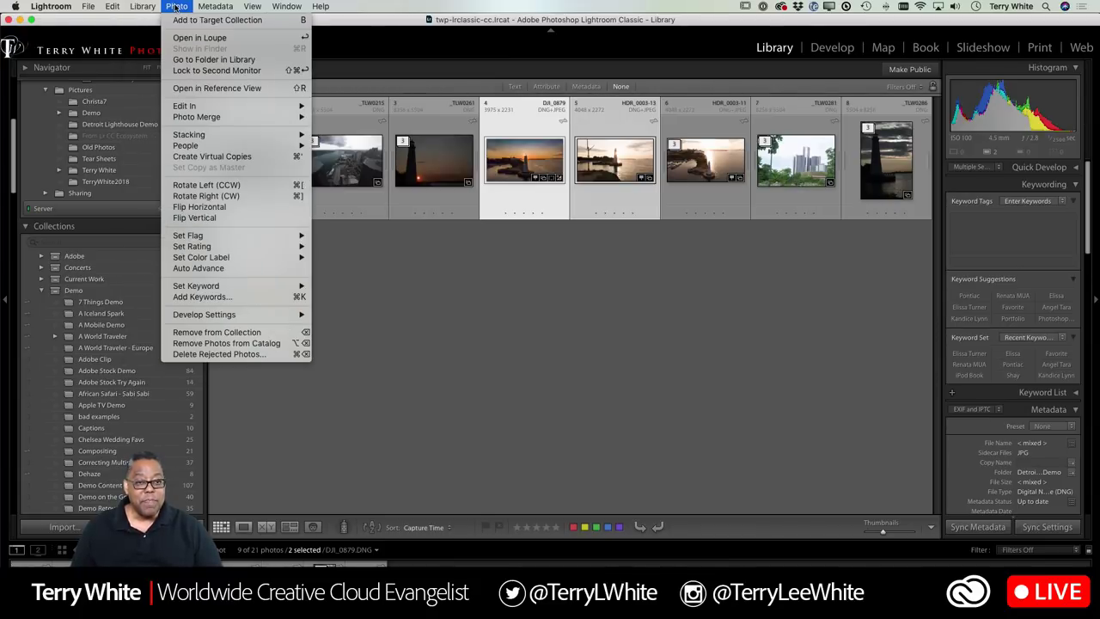
pyautogui.moveTo(214, 135)
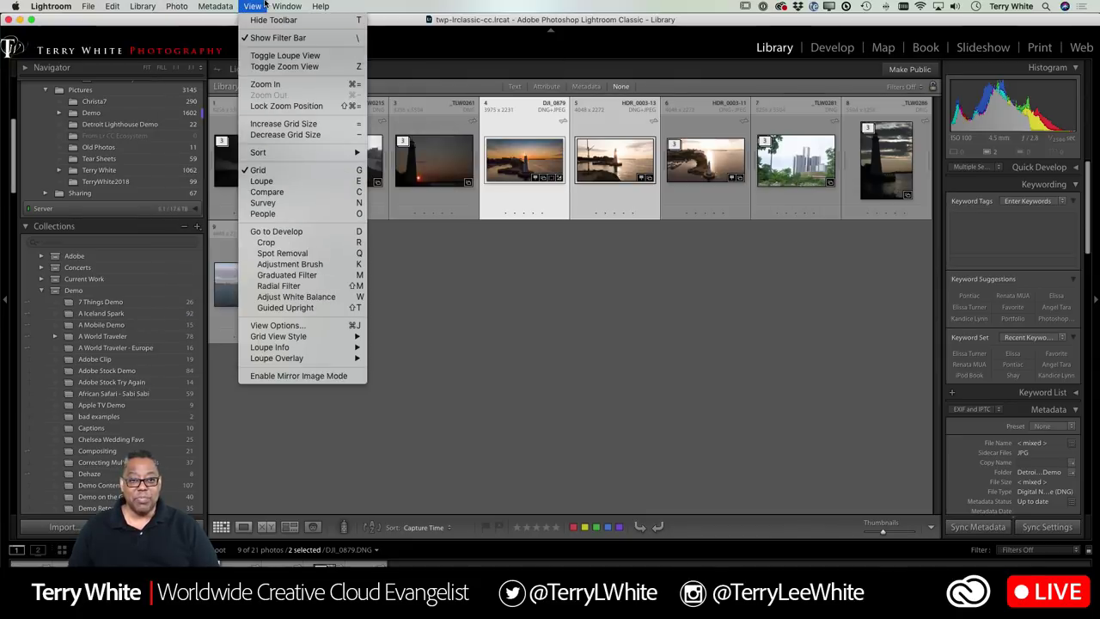
pyautogui.click(373, 169)
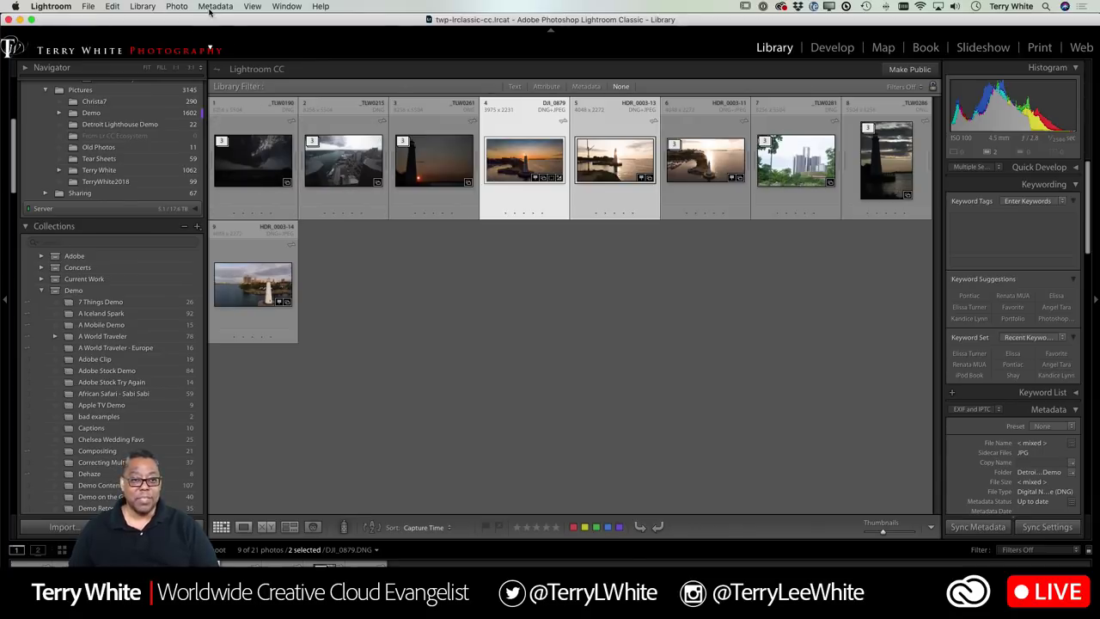
pyautogui.click(176, 6)
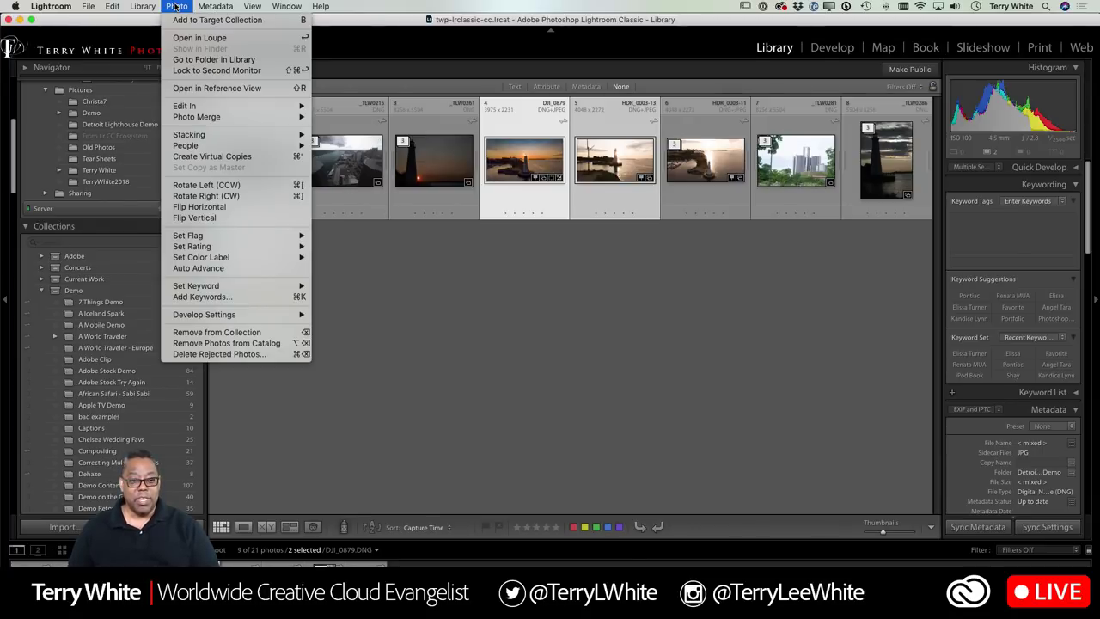
pyautogui.moveTo(208, 137)
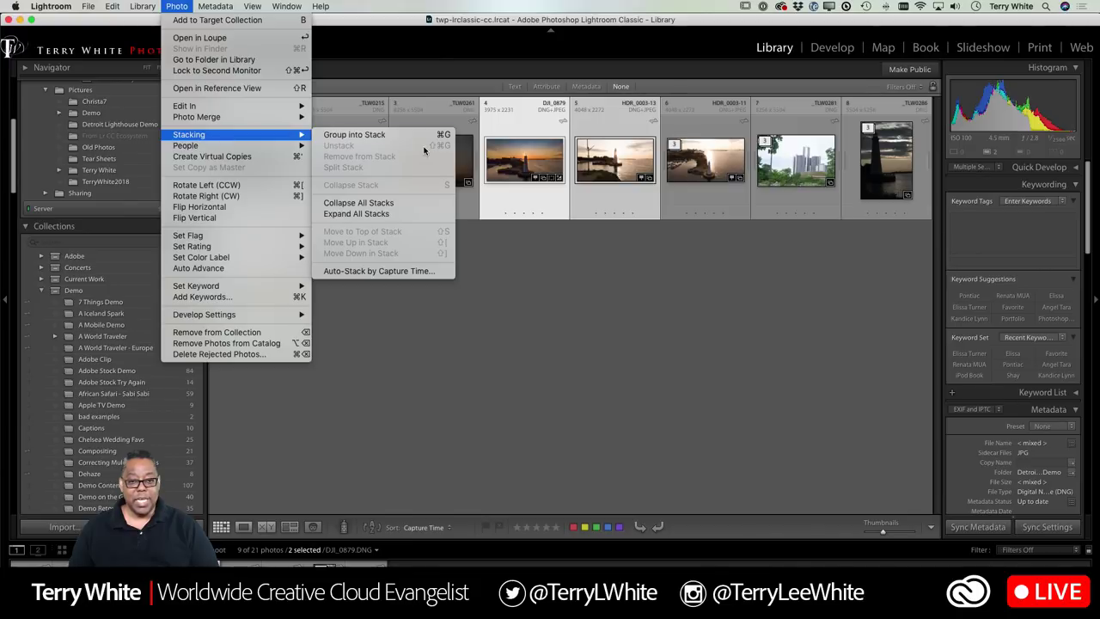
pyautogui.click(398, 273)
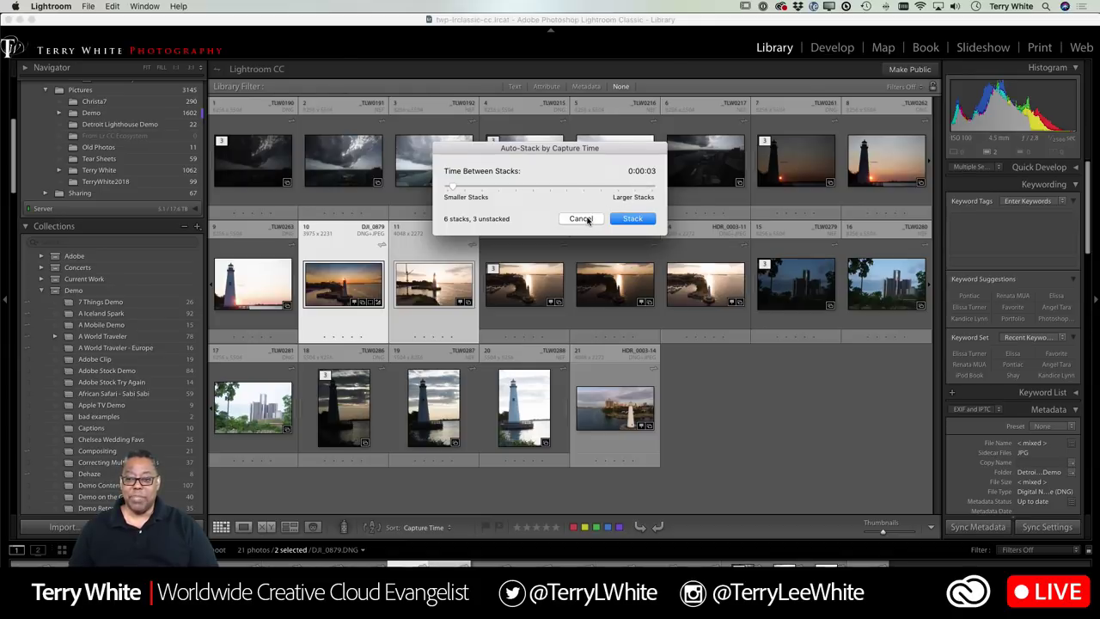
pyautogui.press('Return')
pyautogui.click(571, 305)
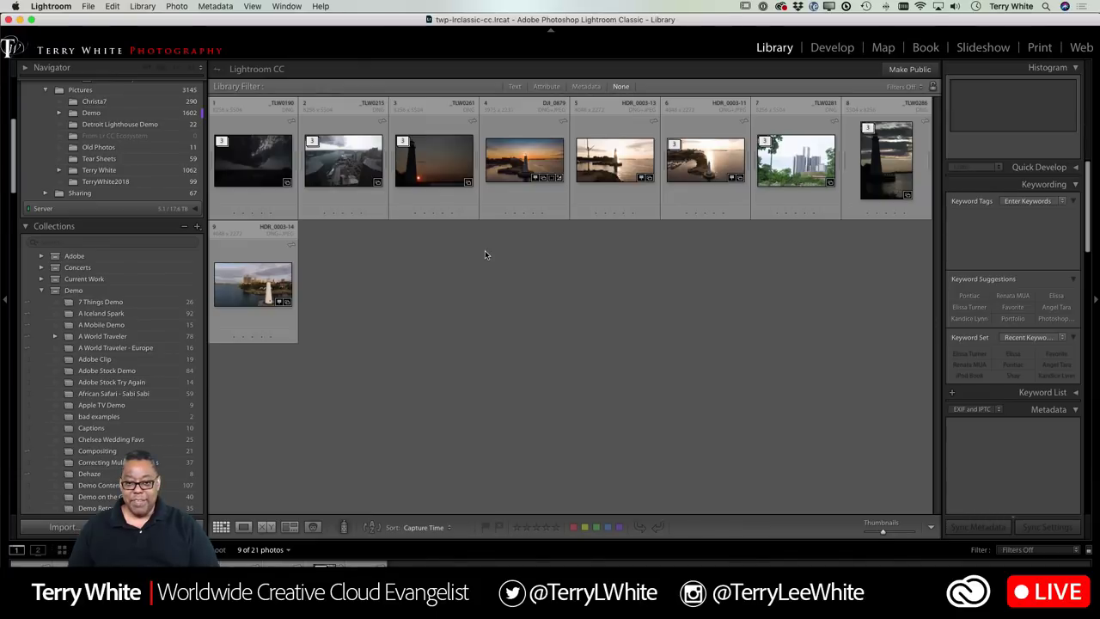
# Expand the lighthouse stack, preview _TLW0261 and _TLW0262 full size, then select all three exposures.
pyautogui.click(395, 166)
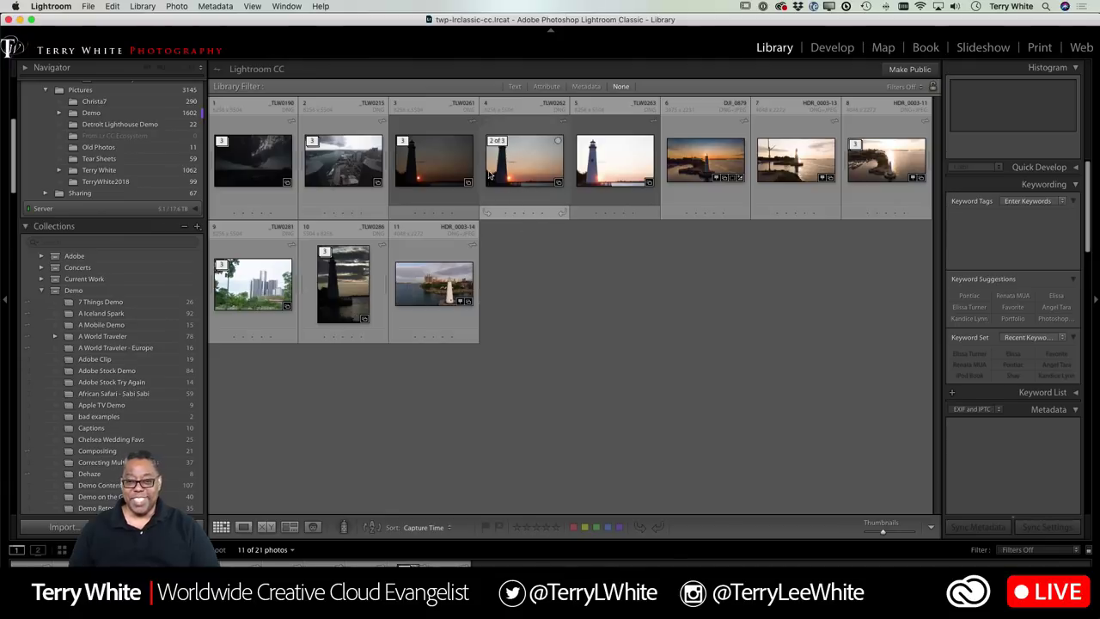
pyautogui.click(457, 170)
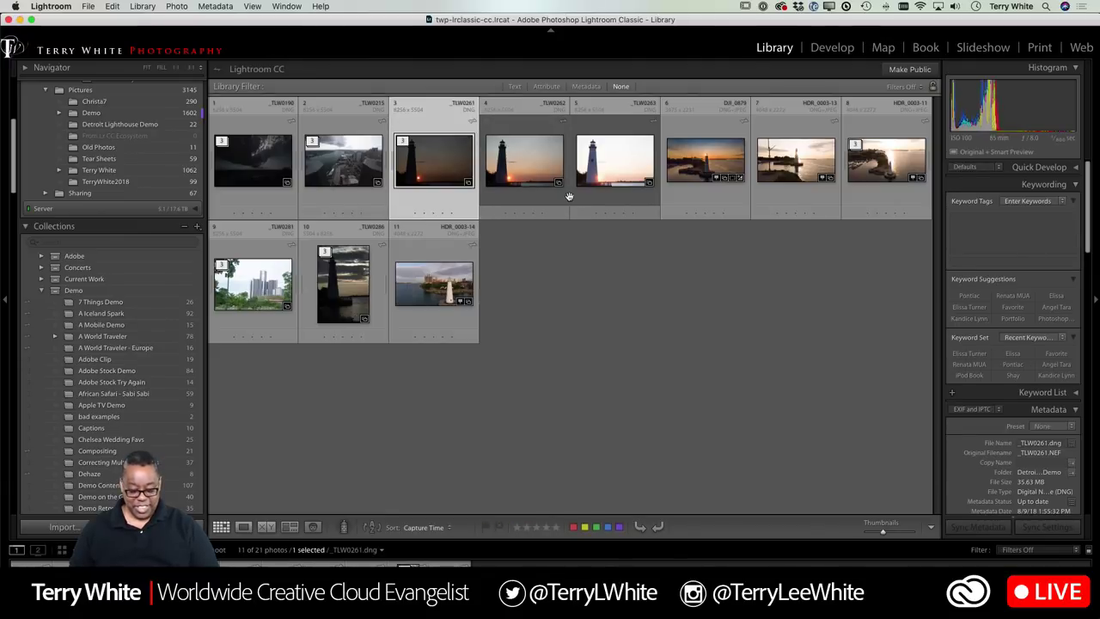
pyautogui.press('e')
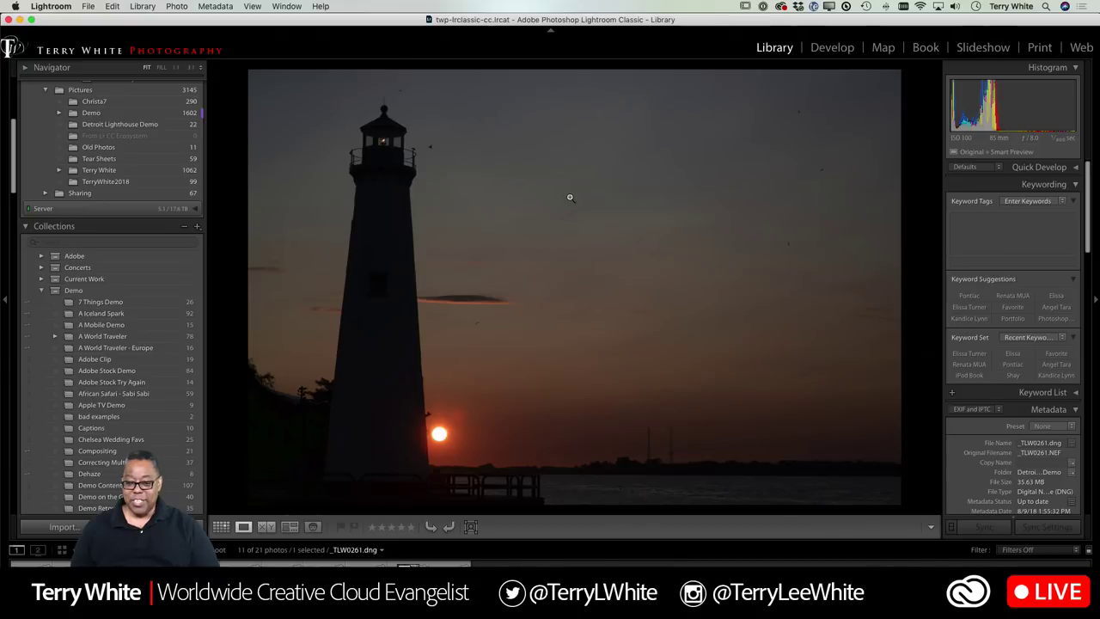
pyautogui.press('Right')
pyautogui.press('Right')
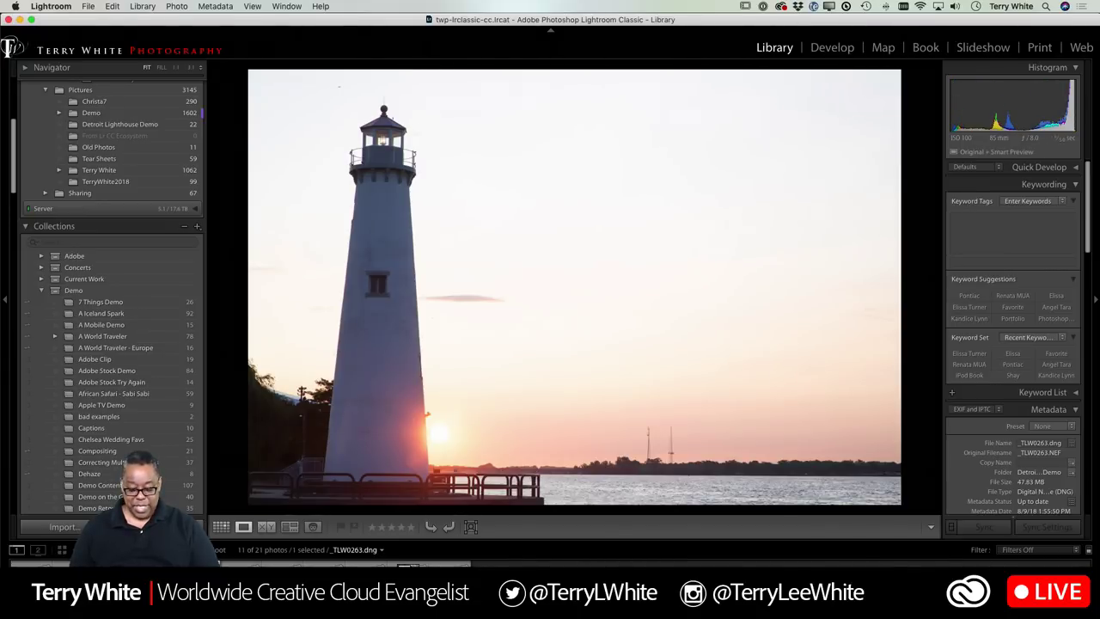
pyautogui.press('g')
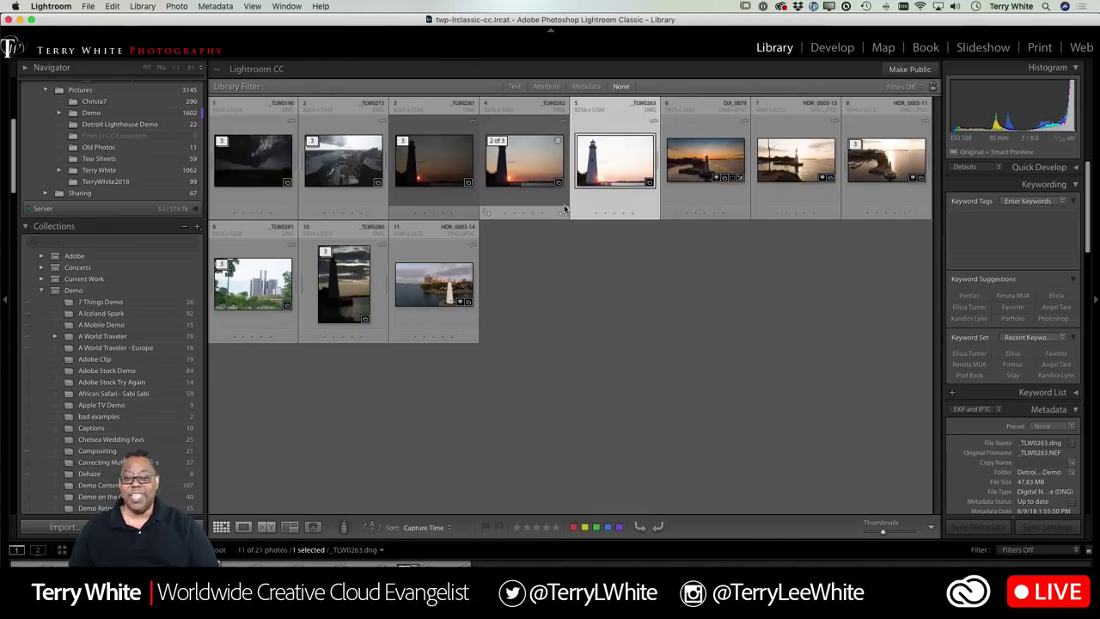
pyautogui.keyDown('shift'); pyautogui.click(447, 172); pyautogui.keyUp('shift')
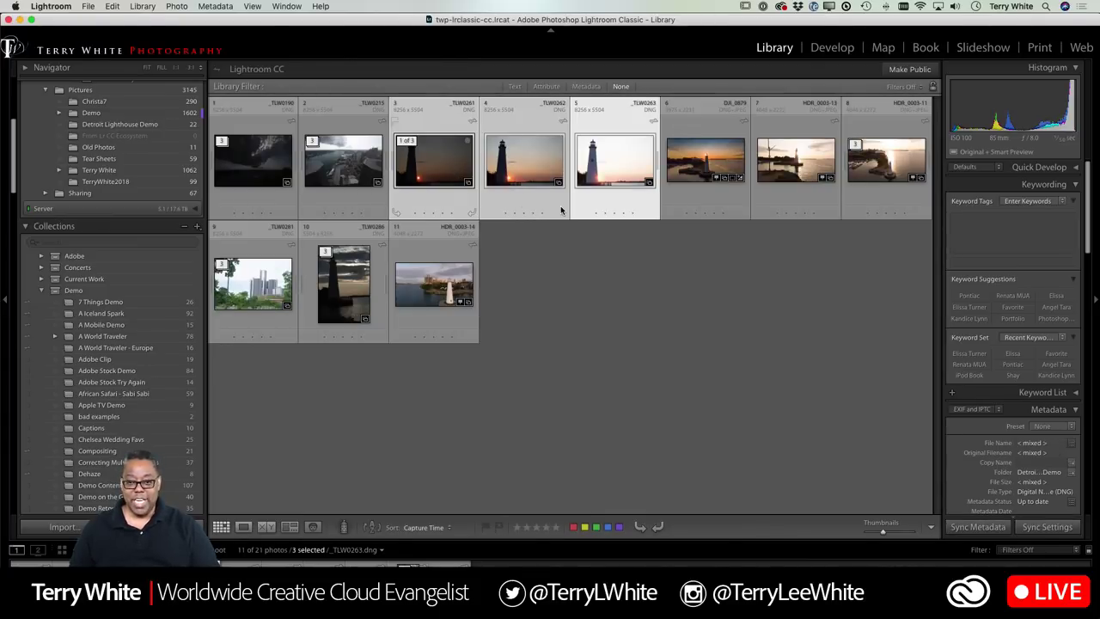
# Start an HDR merge of the three exposures with Auto Align, Auto Settings and Medium deghosting.
pyautogui.rightClick(604, 176)
pyautogui.moveTo(632, 292)
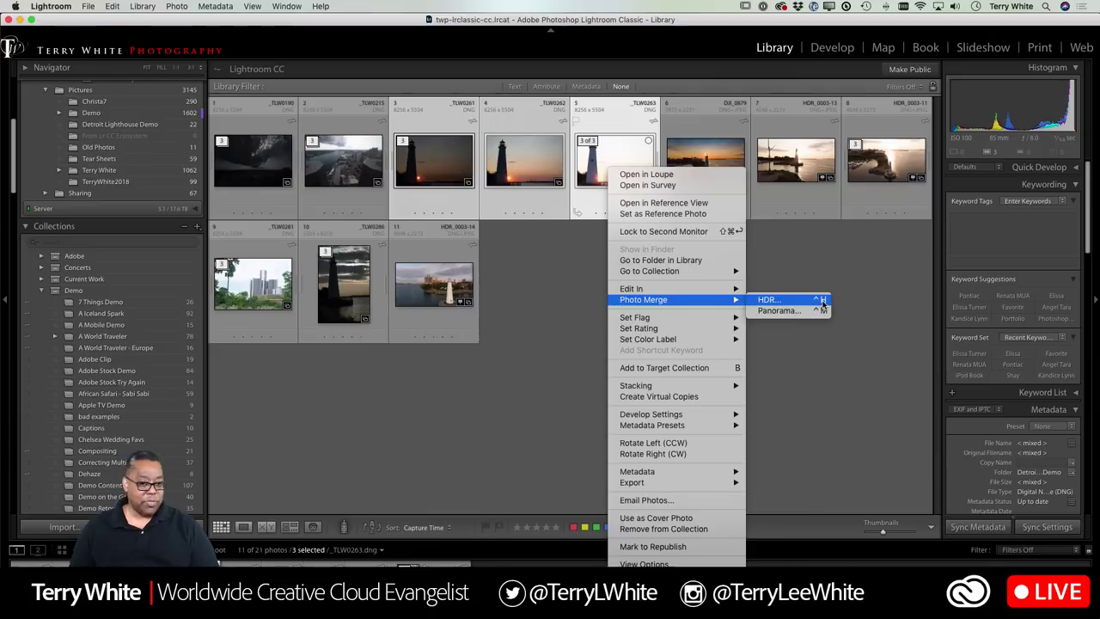
pyautogui.click(821, 300)
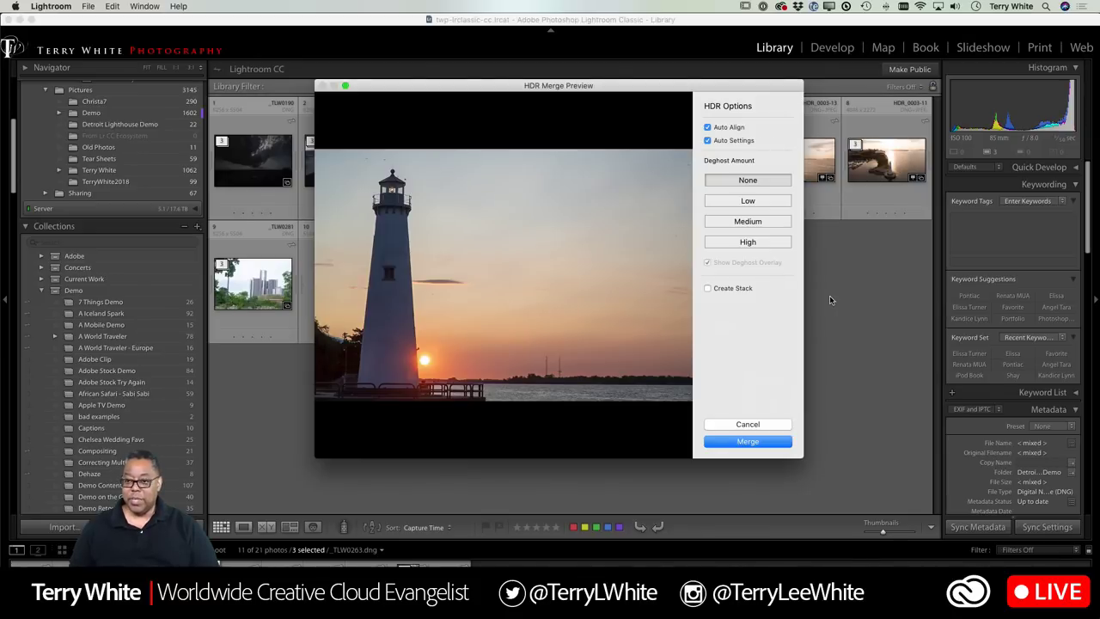
pyautogui.click(708, 141)
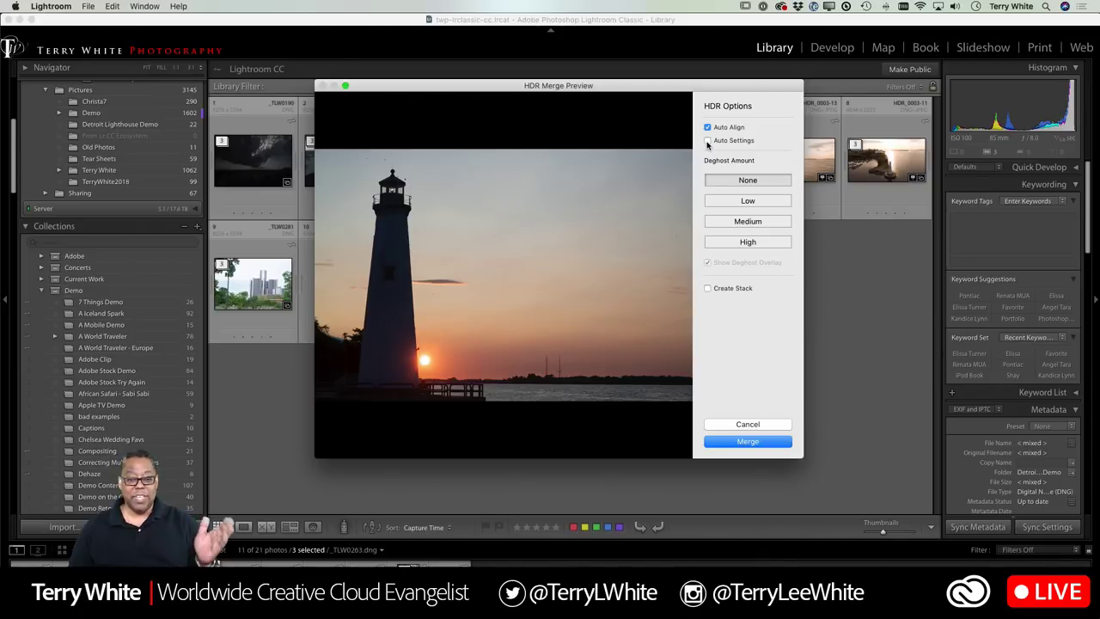
pyautogui.click(707, 140)
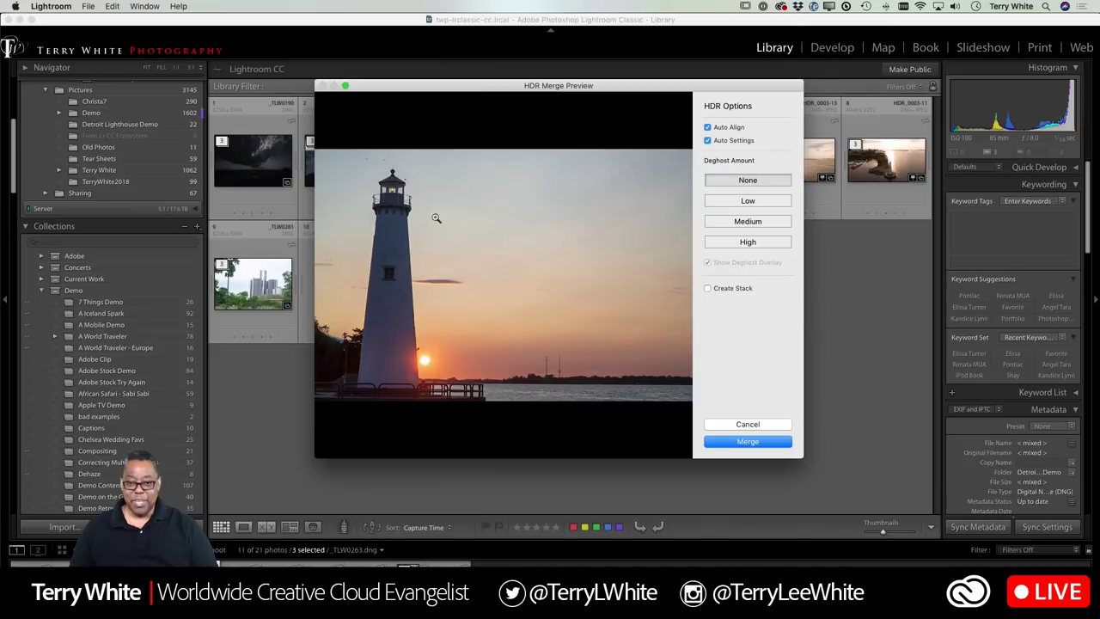
pyautogui.click(746, 224)
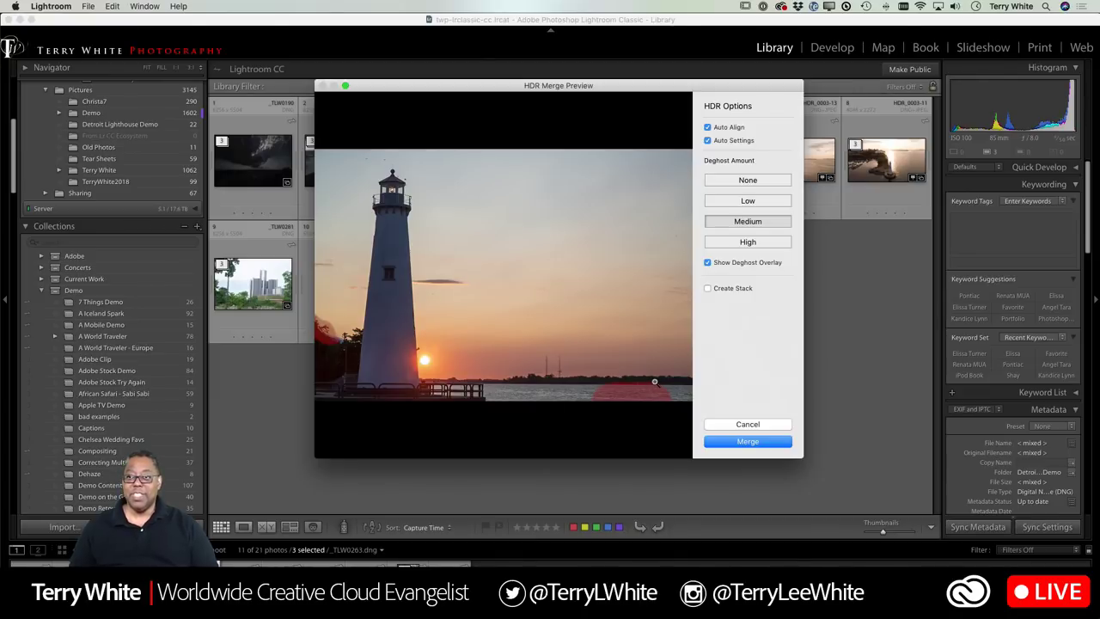
# Create _TLW0263-HDR-2, select it, collapse the source stack and take it into Develop.
pyautogui.click(736, 443)
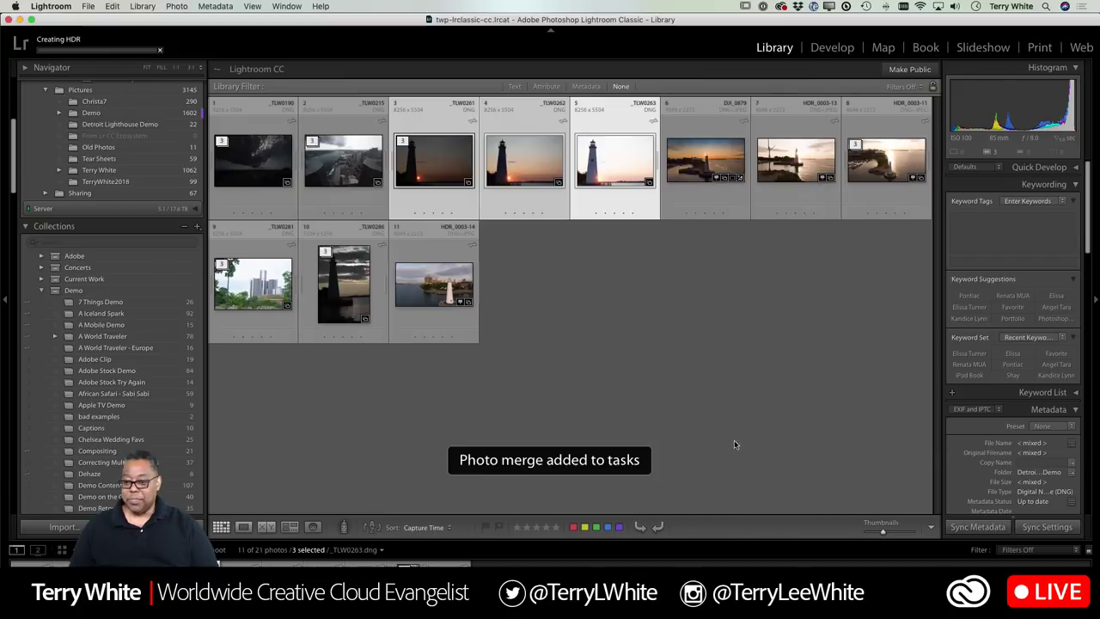
pyautogui.click(604, 343)
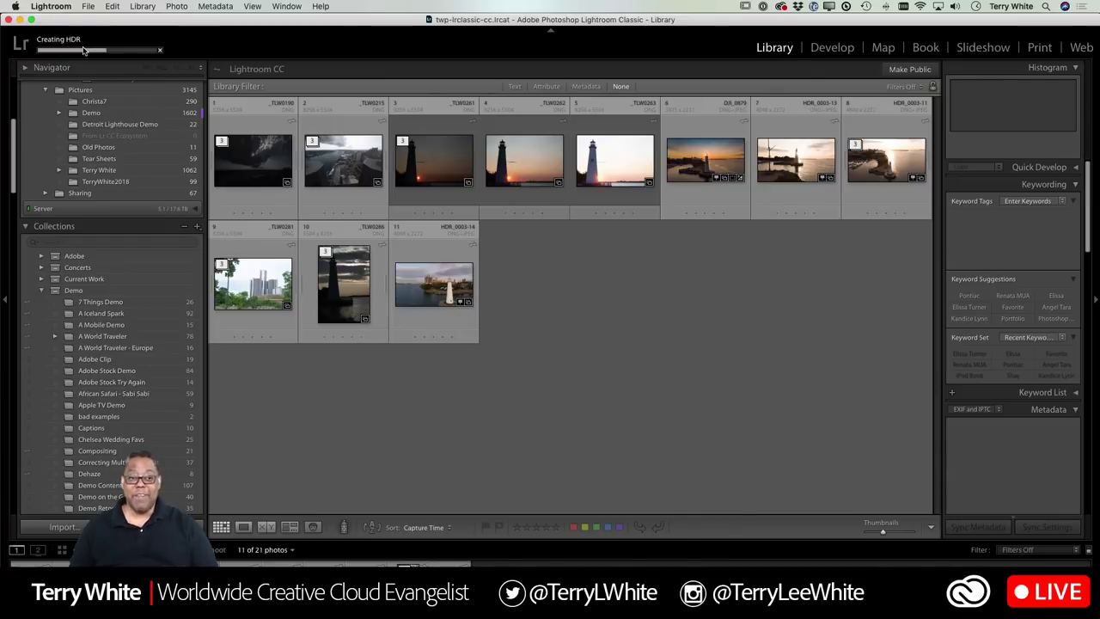
pyautogui.click(698, 167)
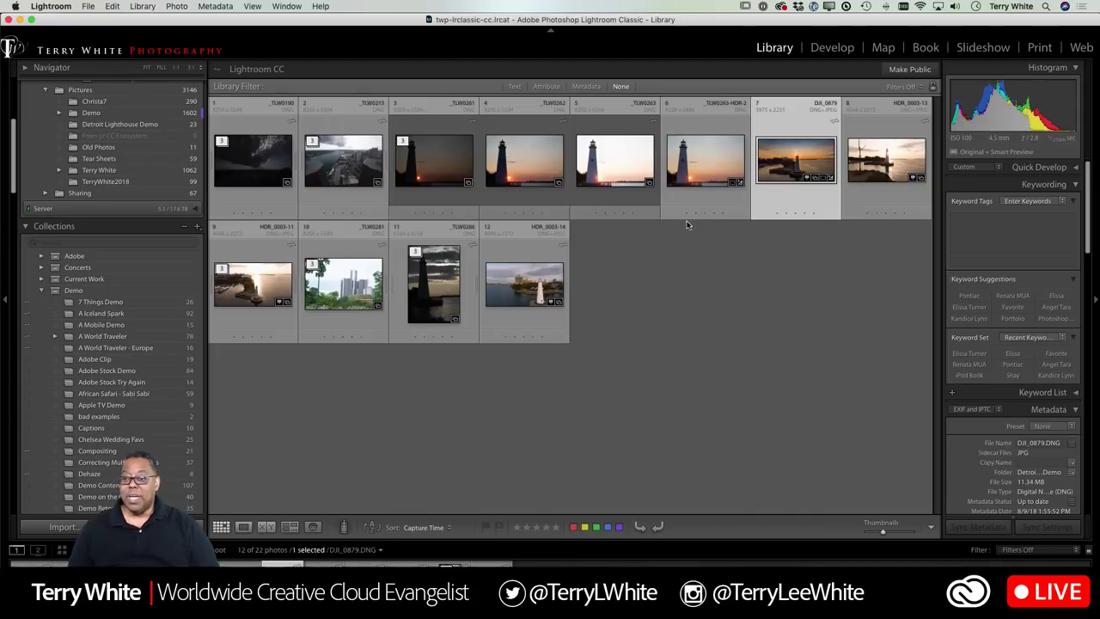
pyautogui.click(701, 171)
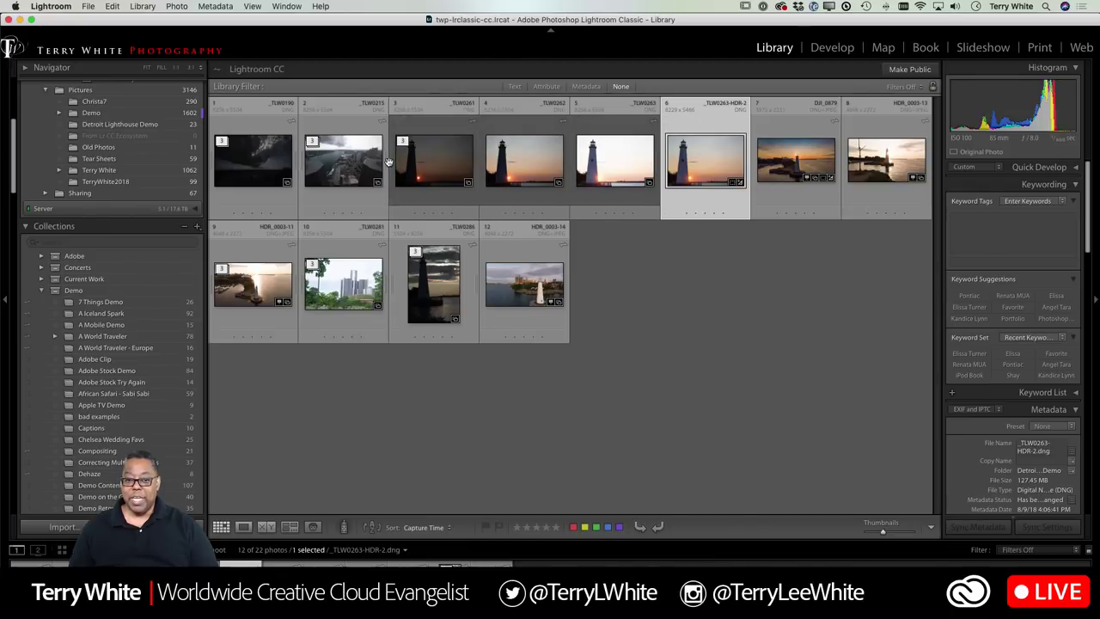
pyautogui.click(392, 165)
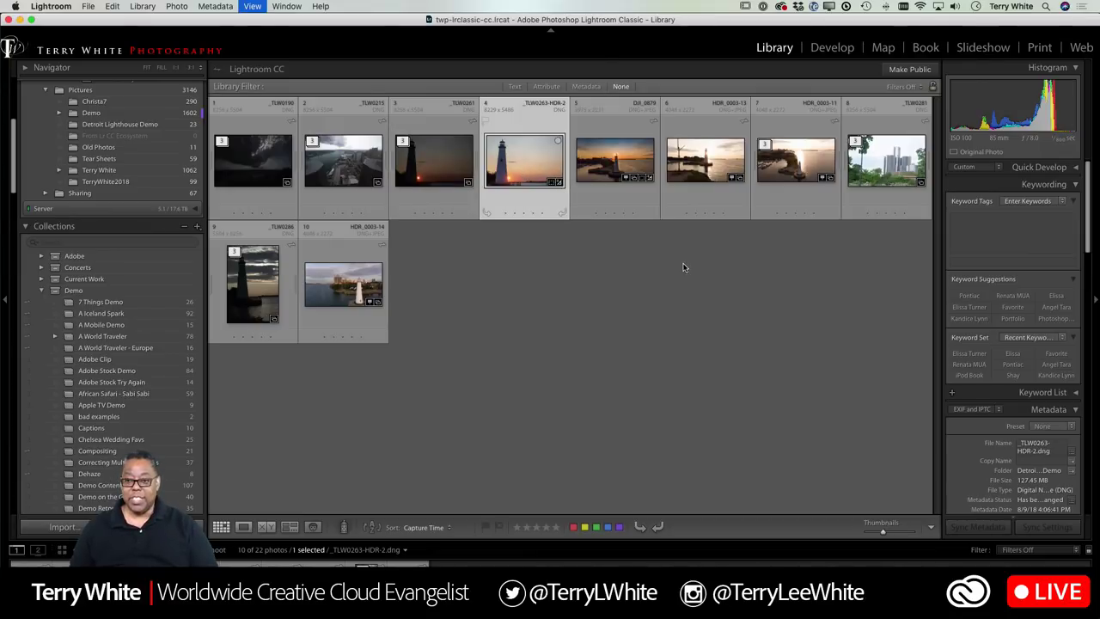
pyautogui.press('d')
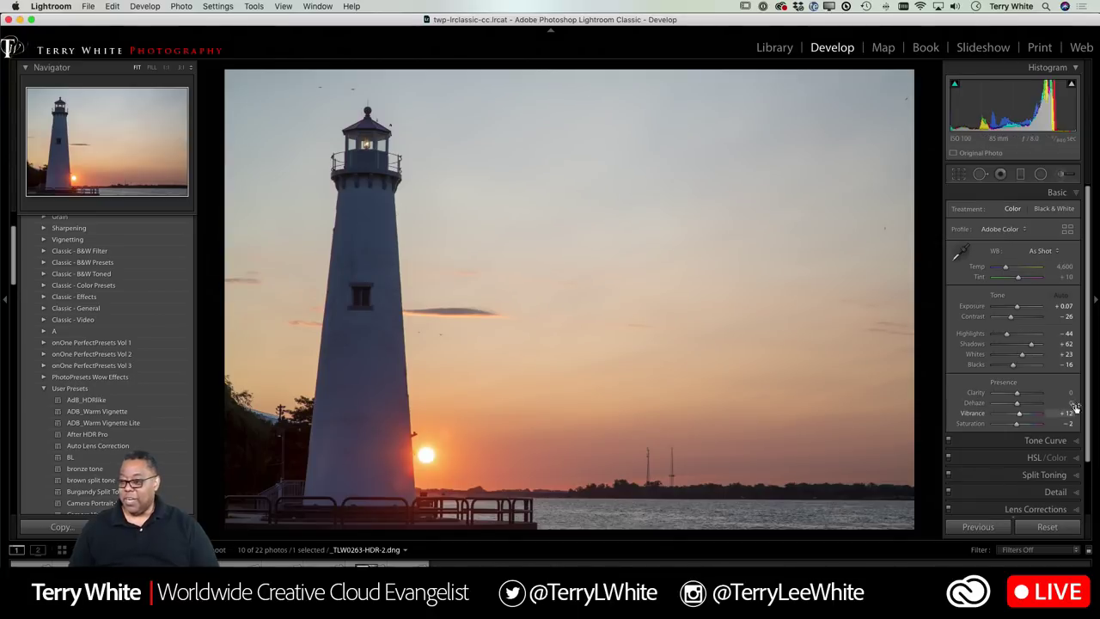
# Enable lens profile corrections and chromatic aberration removal, comparing the vignetting with corrections on and off.
pyautogui.scroll(-3, 1089, 398)
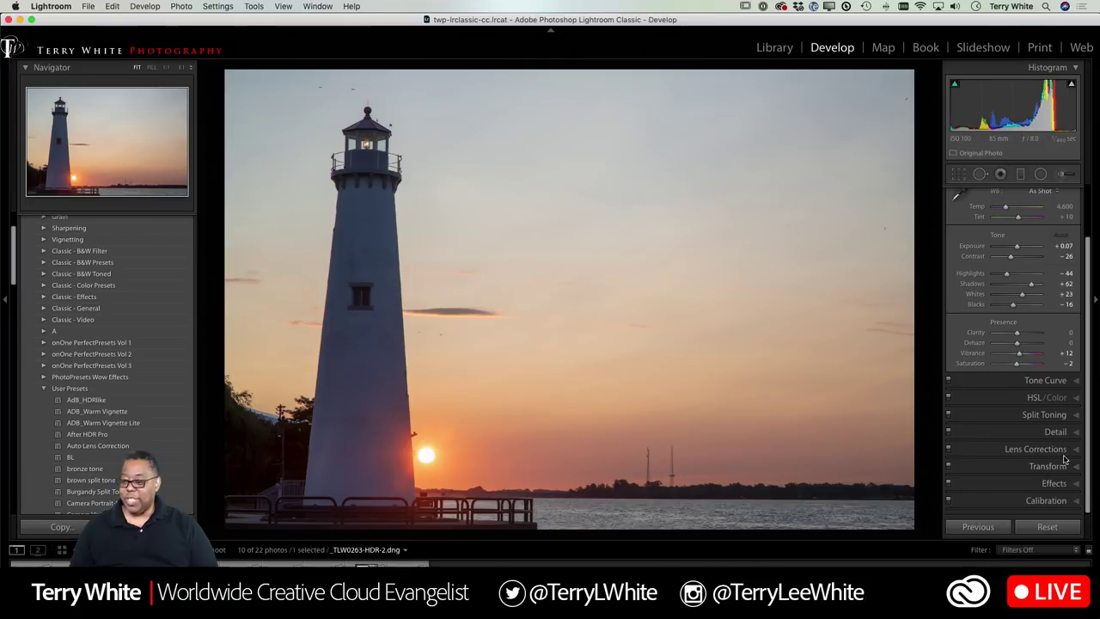
pyautogui.click(1000, 448)
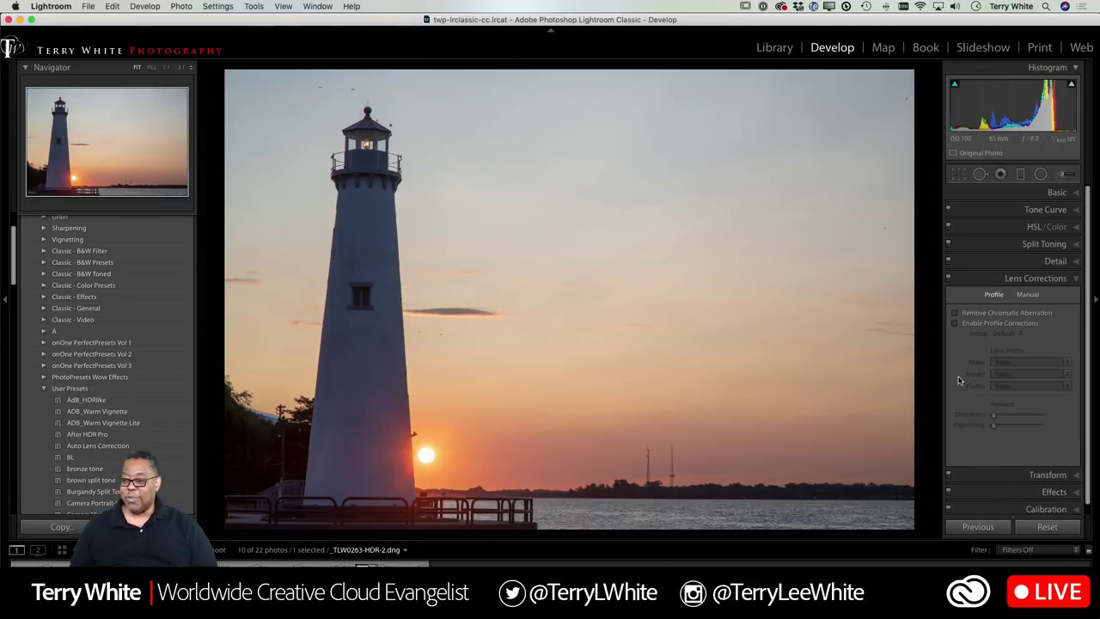
pyautogui.click(955, 324)
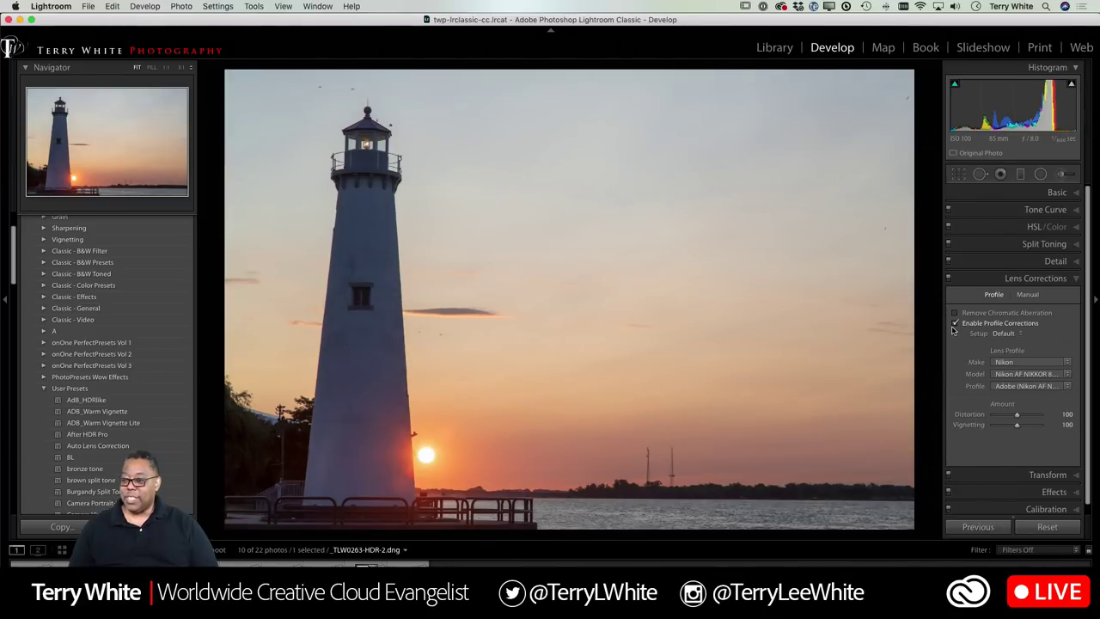
pyautogui.click(955, 324)
pyautogui.click(955, 324)
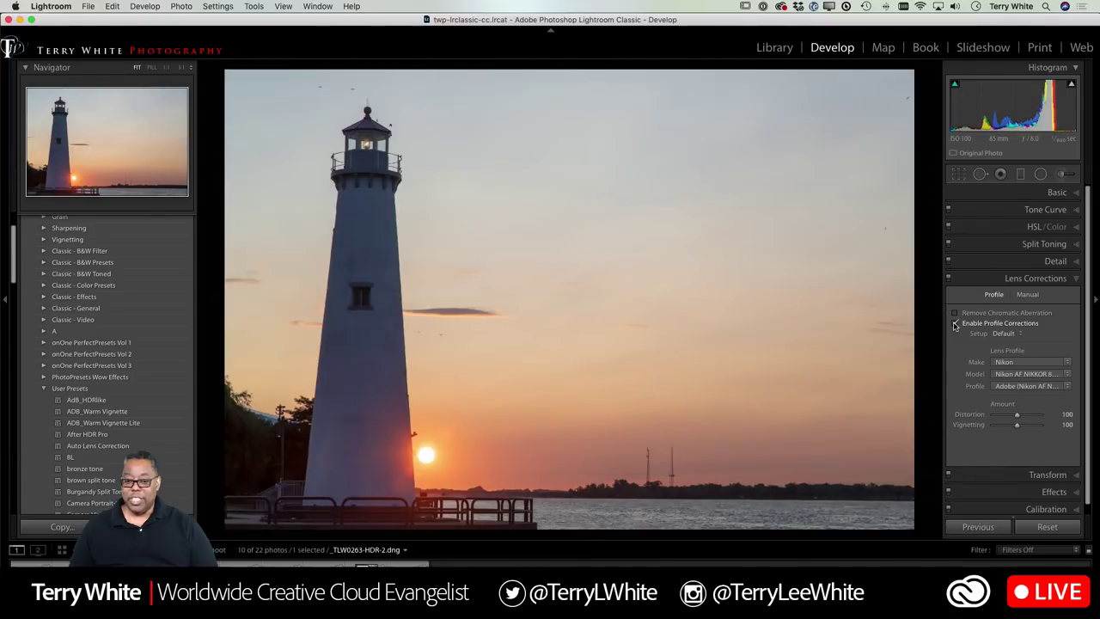
pyautogui.click(955, 324)
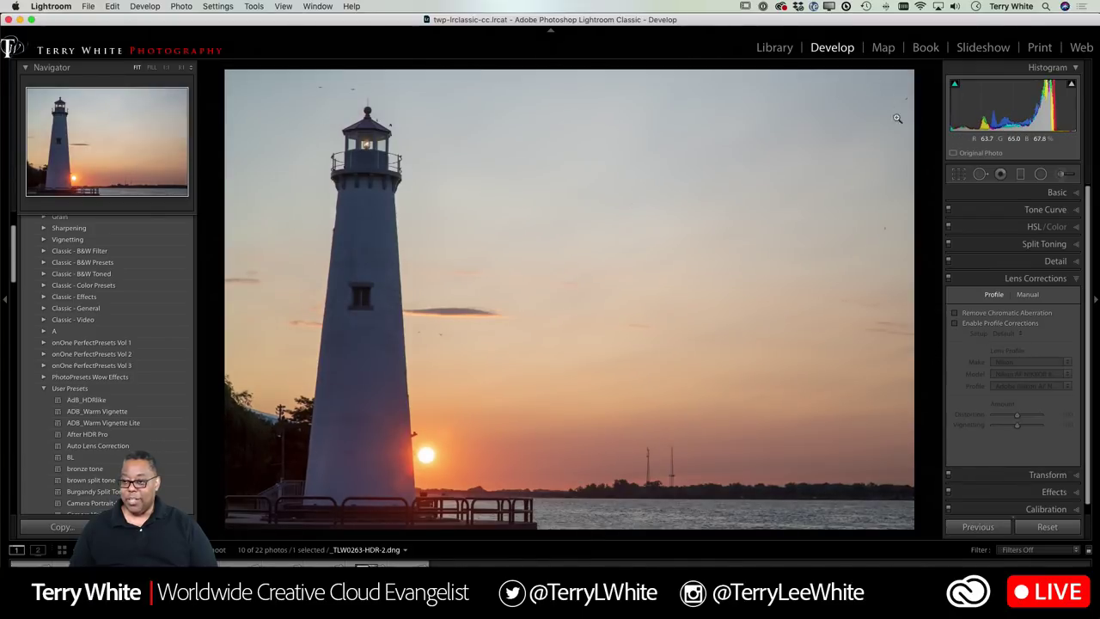
pyautogui.click(955, 324)
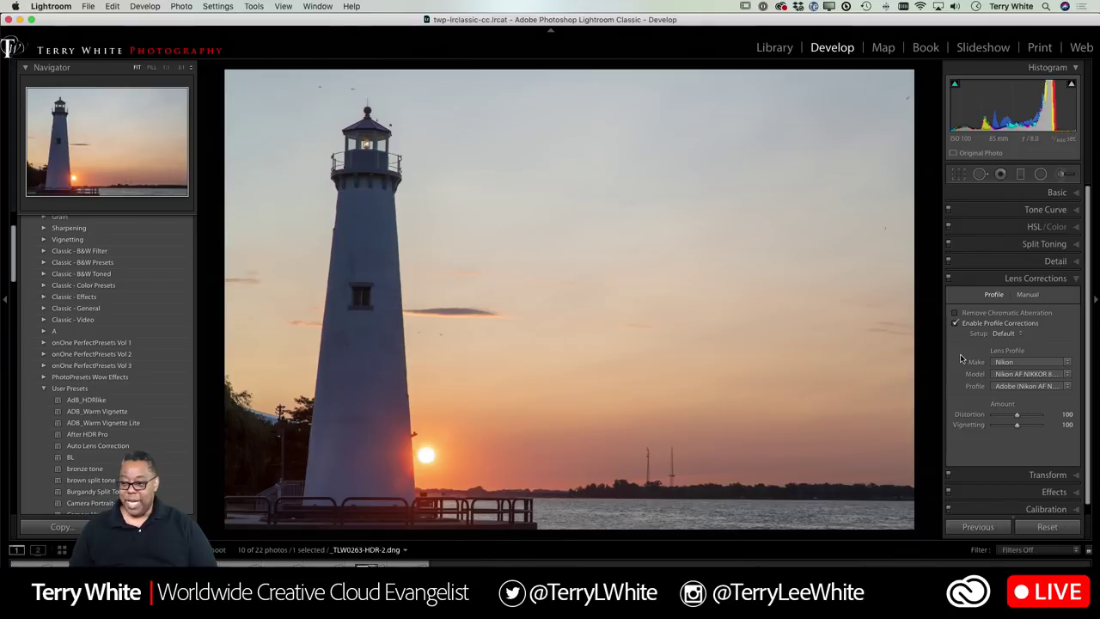
pyautogui.click(956, 314)
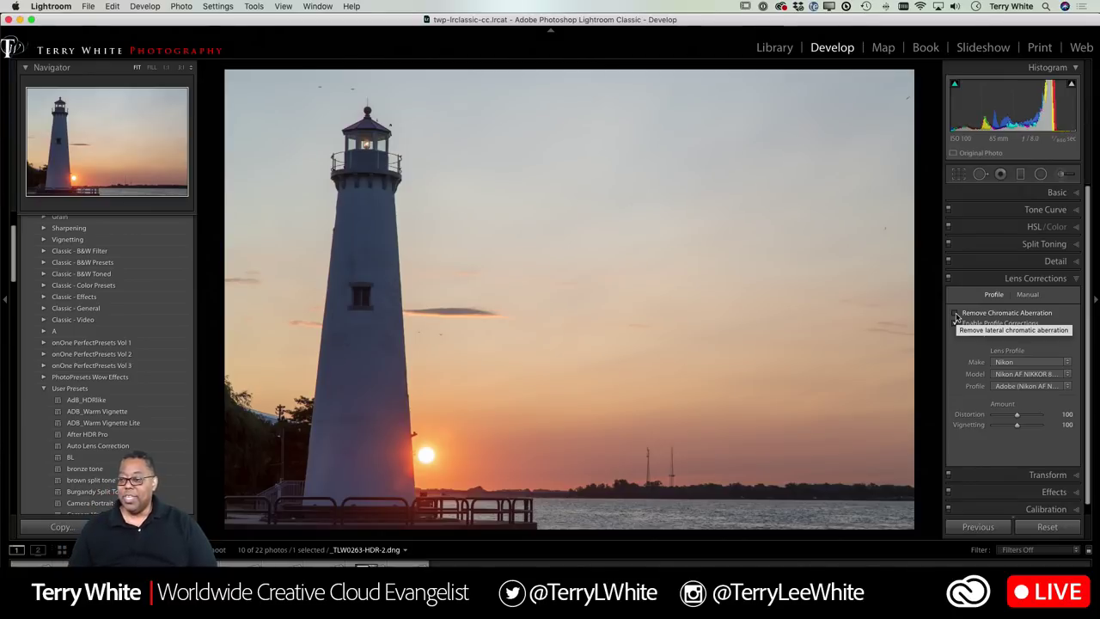
pyautogui.click(956, 323)
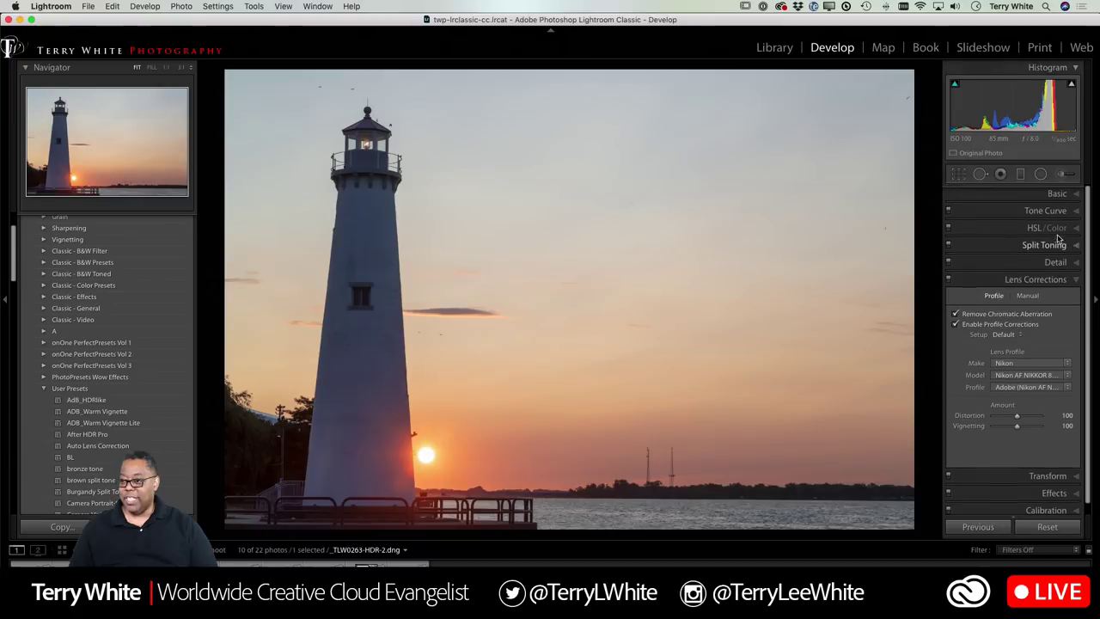
pyautogui.click(1058, 194)
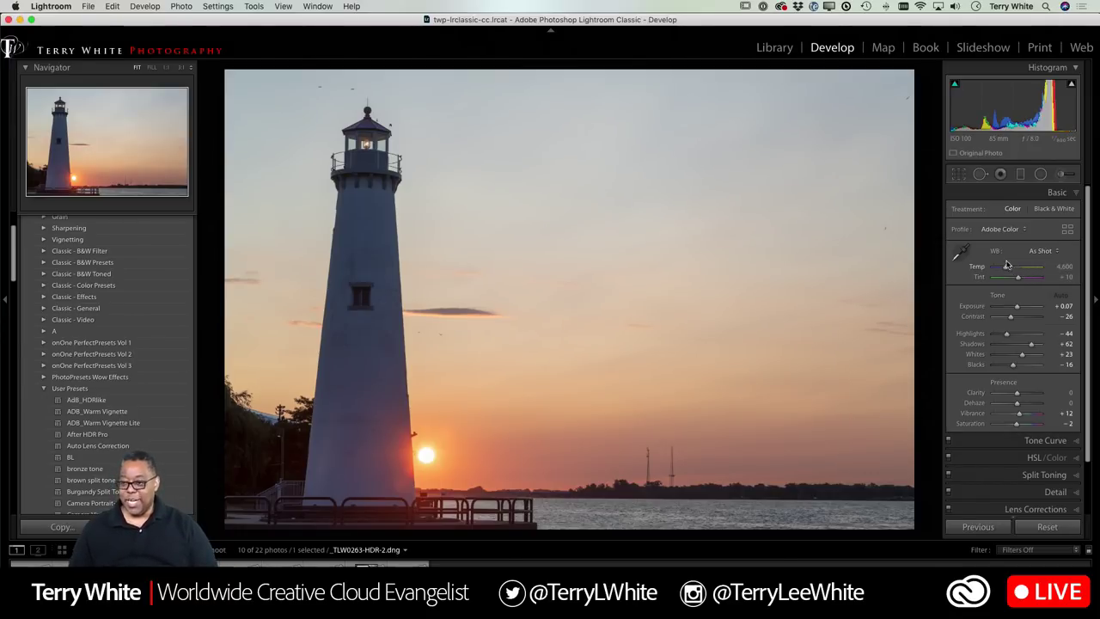
# Choose Adobe Vivid from the Basic panel's Profile list.
pyautogui.click(999, 230)
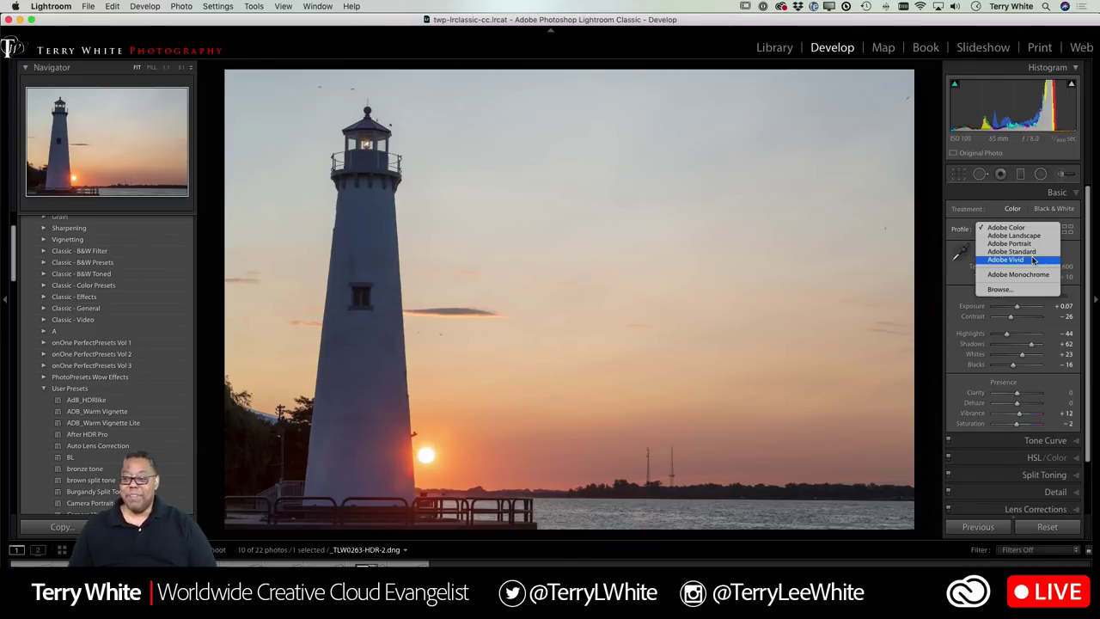
pyautogui.click(1034, 260)
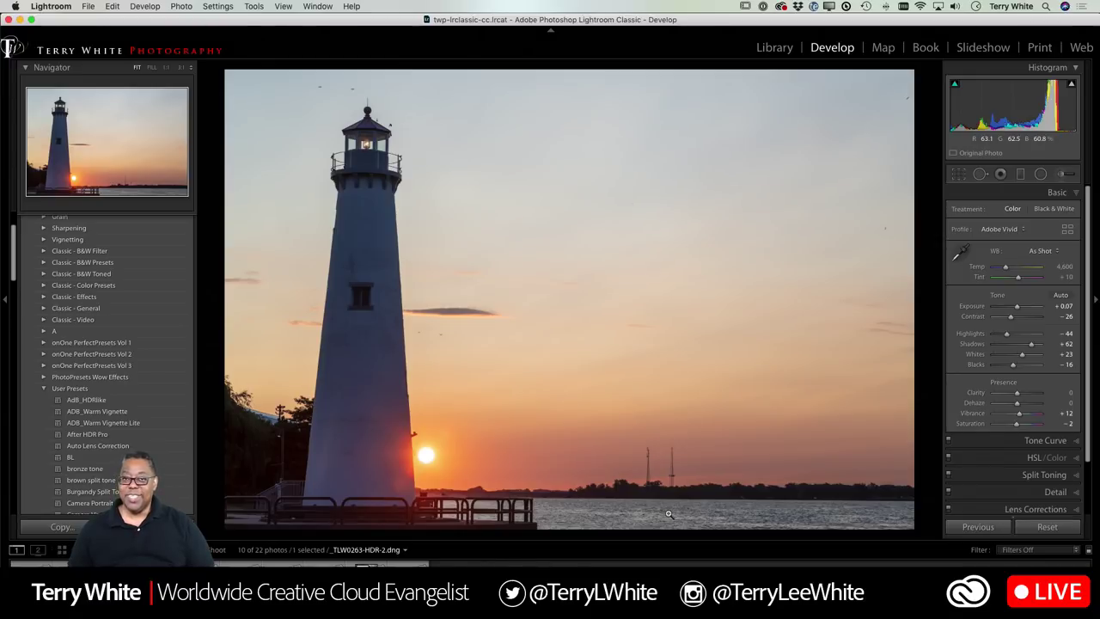
# Try a slight rotation in Crop & Straighten, exit, and reopen it with the angle at 0.00.
pyautogui.click(956, 174)
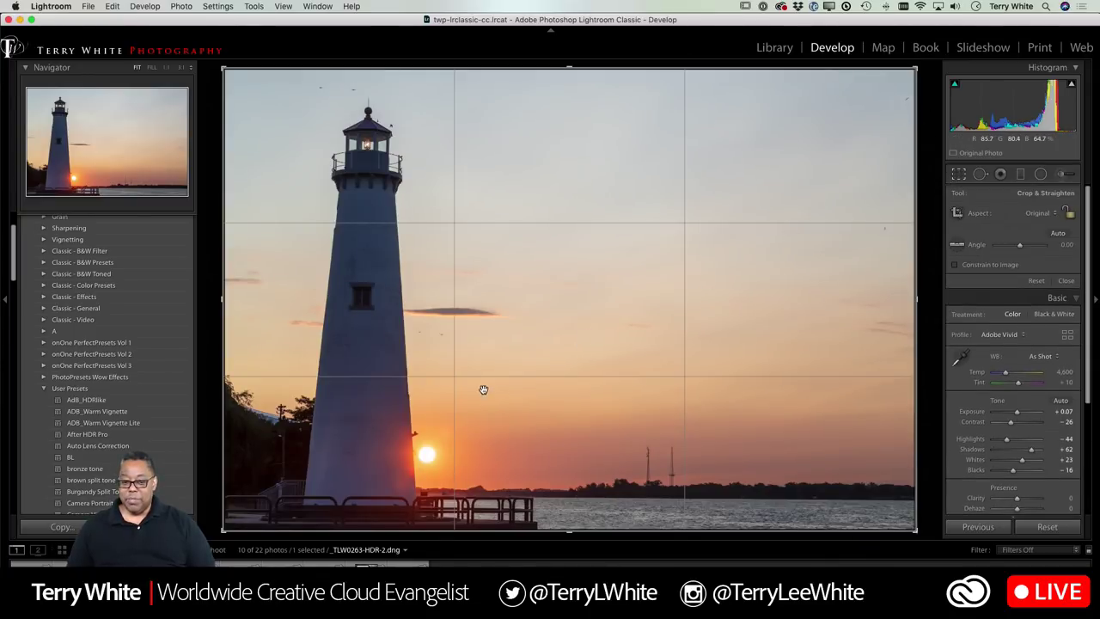
pyautogui.moveTo(932, 69); pyautogui.dragTo(929, 66)
pyautogui.press('Return')
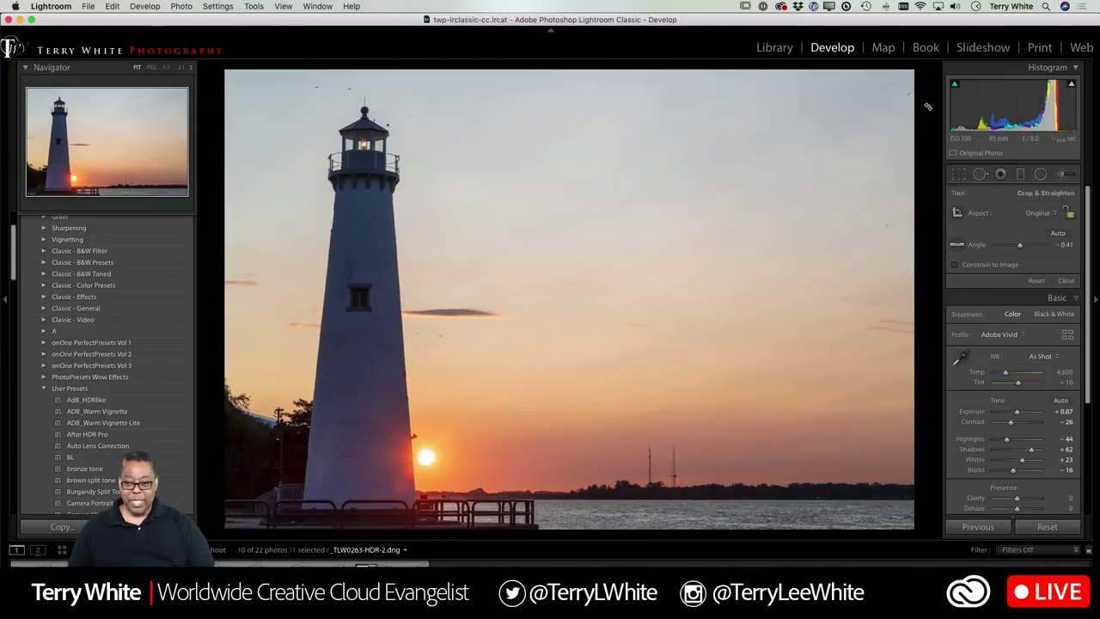
pyautogui.click(961, 176)
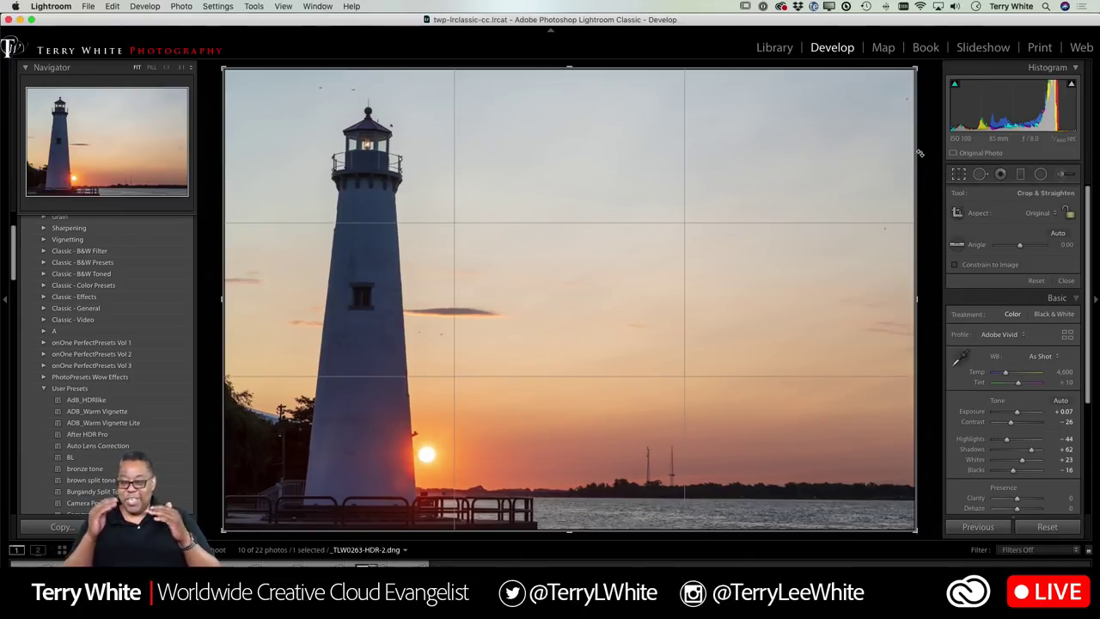
# Trace the horizon with the Straighten tool to rotate about -0.38 degrees, then apply the crop.
pyautogui.click(955, 248)
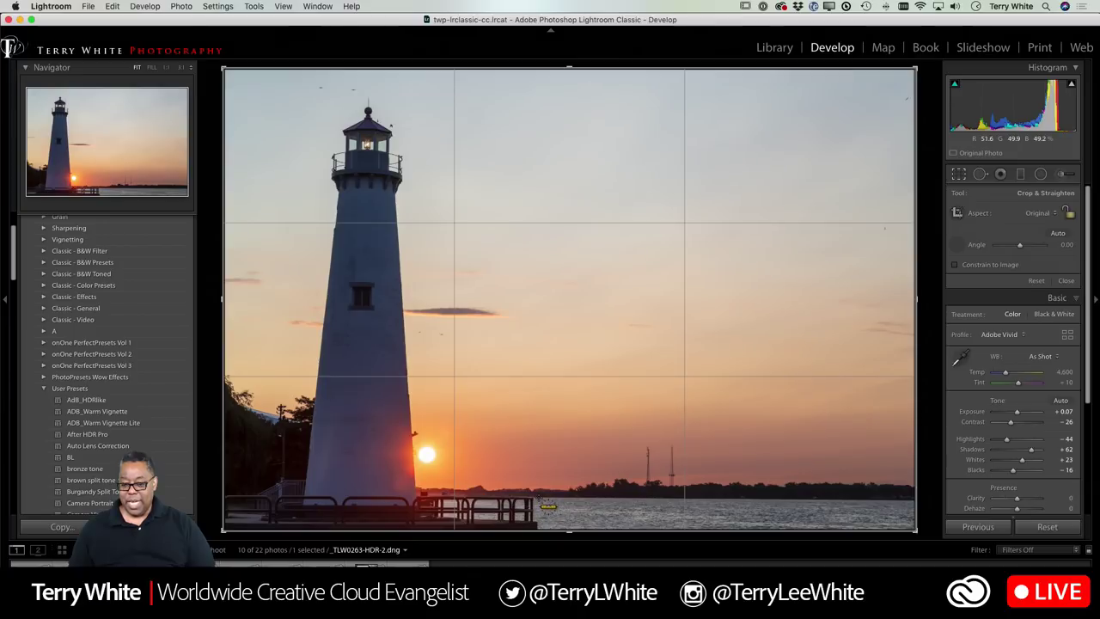
pyautogui.moveTo(538, 498); pyautogui.dragTo(914, 501)
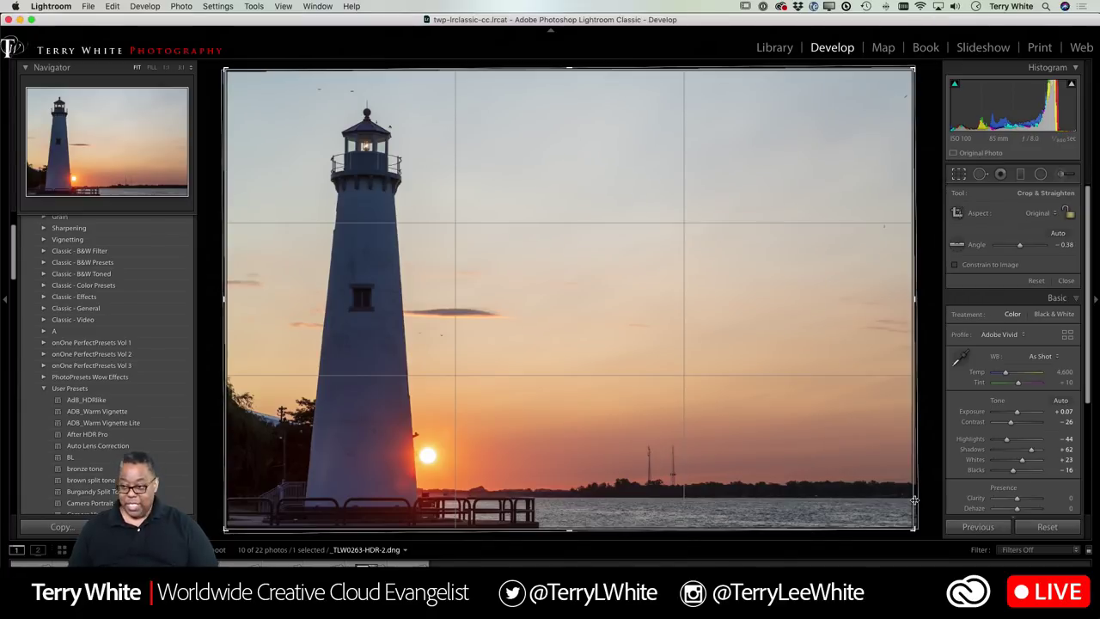
pyautogui.click(960, 175)
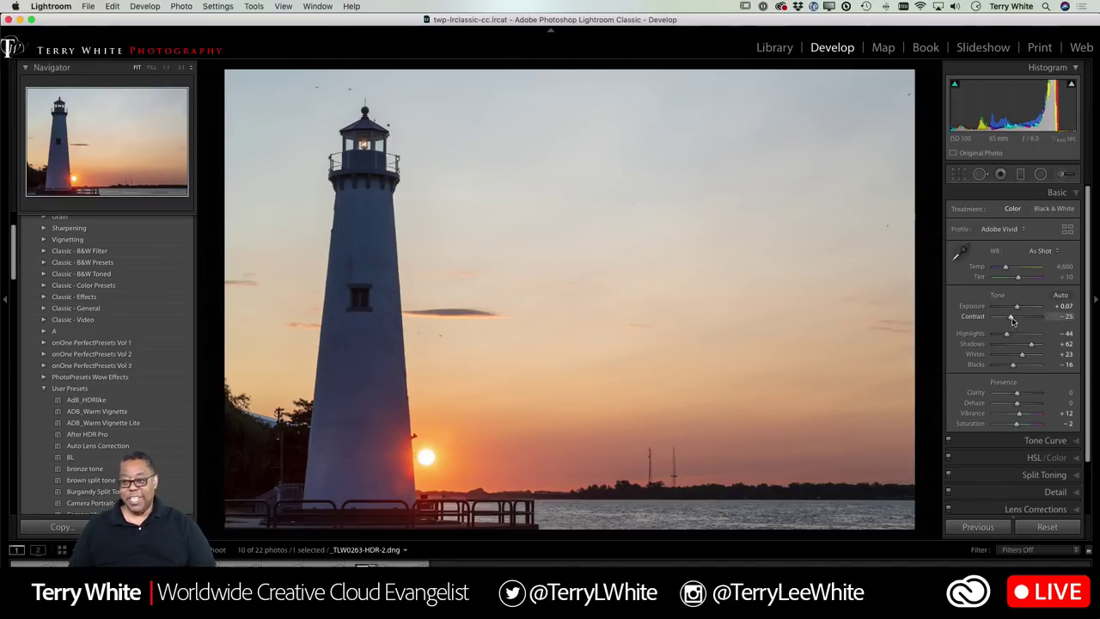
# Set Contrast to +13 and Shadows to +81, undoing a trial exposure increase to keep +0.07.
pyautogui.moveTo(1012, 318); pyautogui.dragTo(1022, 323)
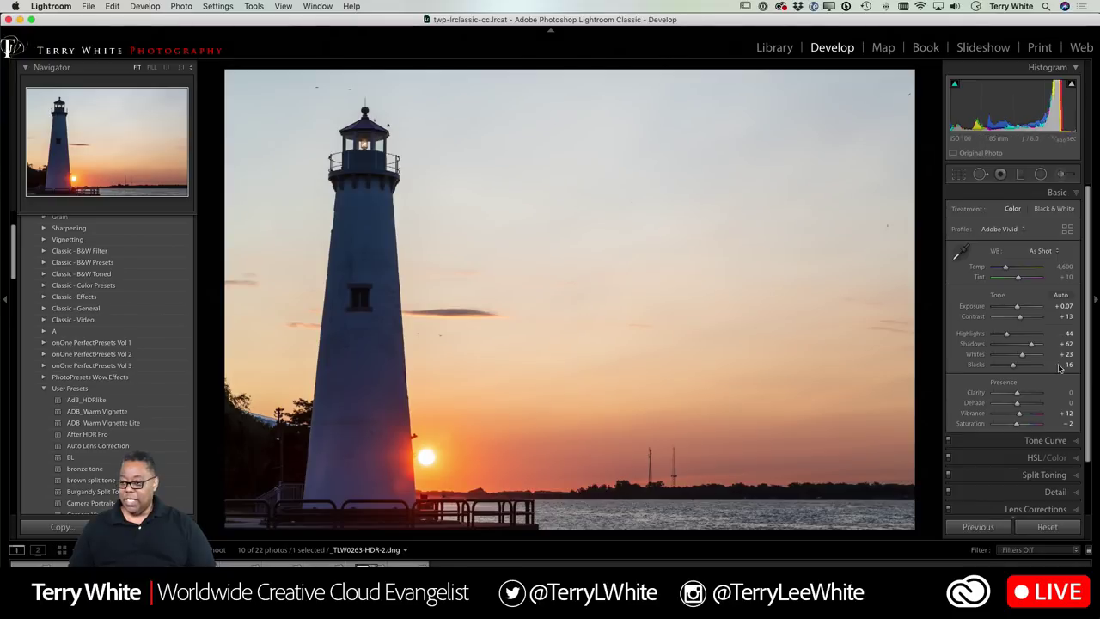
pyautogui.moveTo(1031, 343); pyautogui.dragTo(1046, 346)
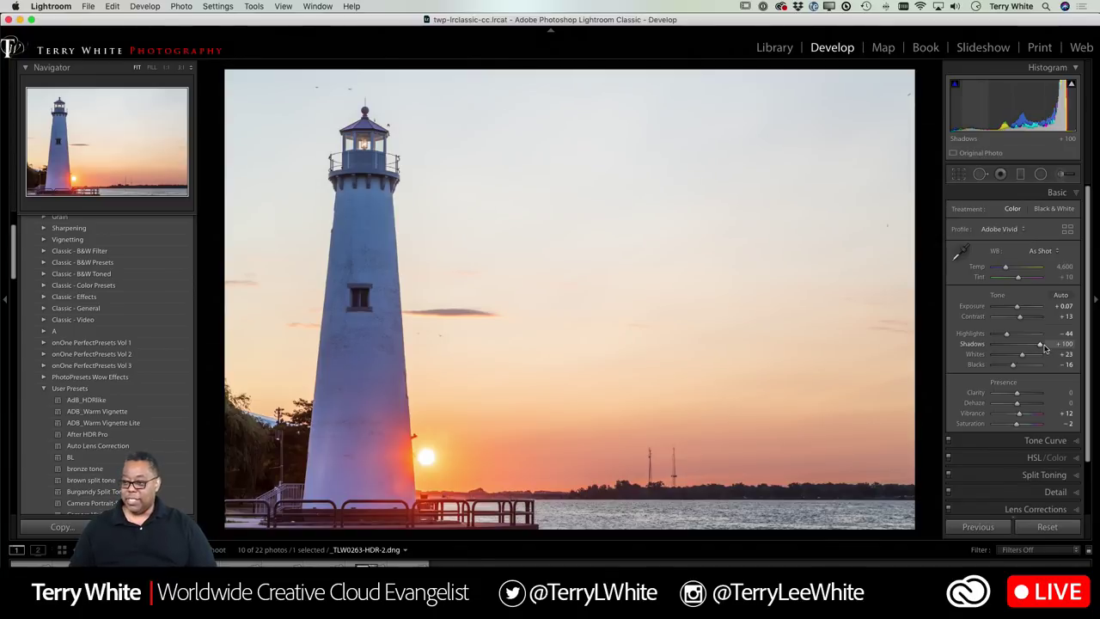
pyautogui.moveTo(1046, 346); pyautogui.dragTo(1036, 349)
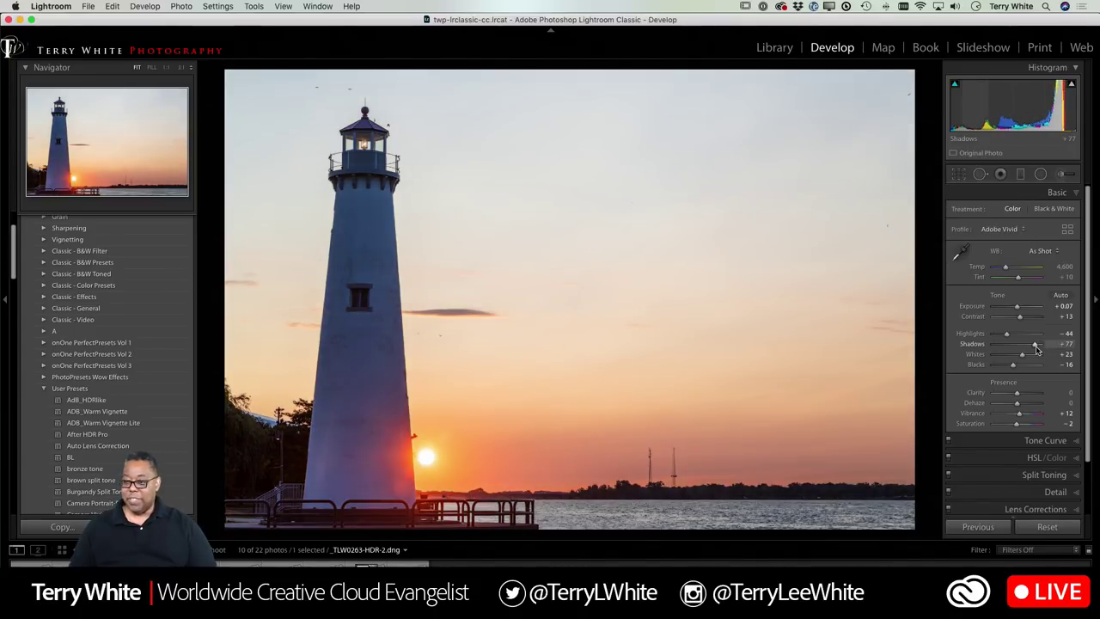
pyautogui.moveTo(1036, 348); pyautogui.dragTo(1038, 348)
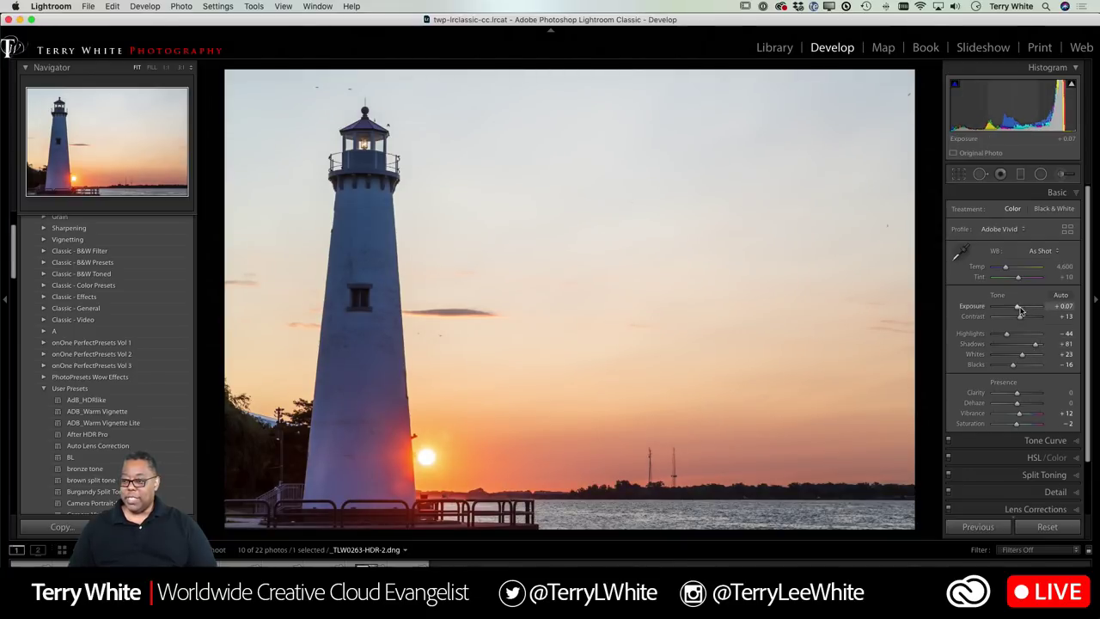
pyautogui.moveTo(1018, 311); pyautogui.dragTo(1020, 311)
pyautogui.press('super+z')
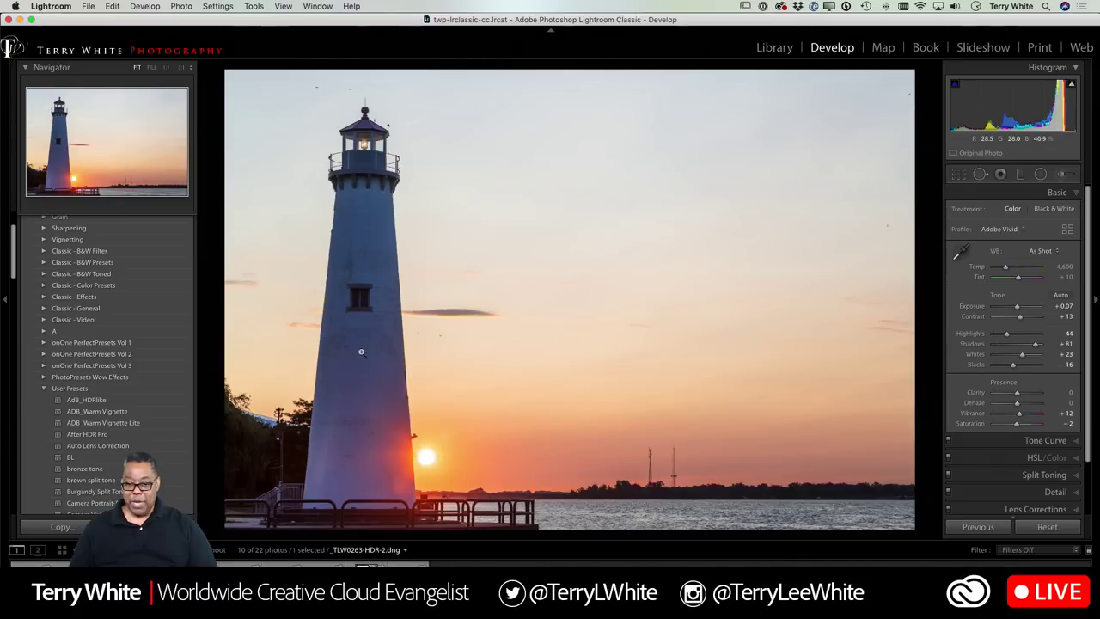
pyautogui.click(384, 395)
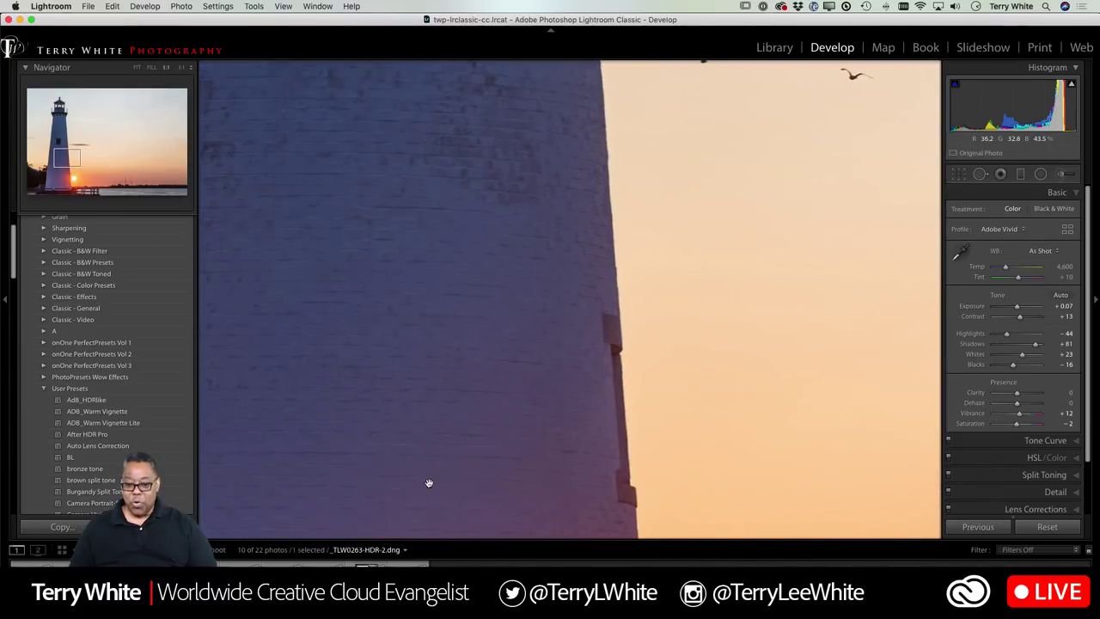
pyautogui.moveTo(430, 484); pyautogui.dragTo(570, 301)
pyautogui.moveTo(501, 420); pyautogui.dragTo(667, 143)
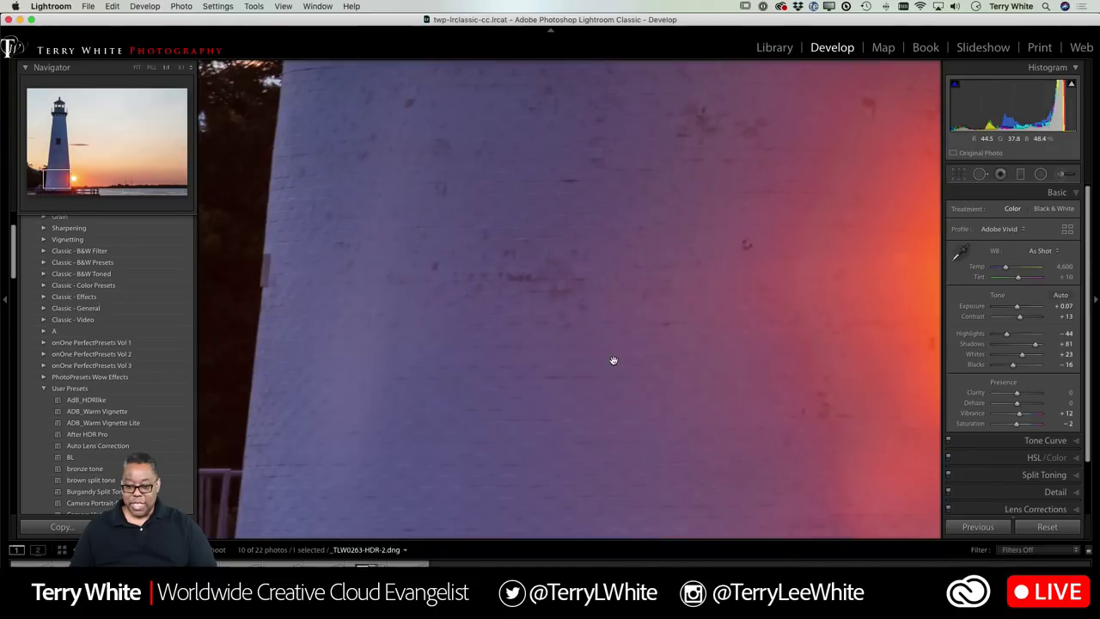
pyautogui.moveTo(613, 361); pyautogui.dragTo(590, 93)
pyautogui.click(632, 120)
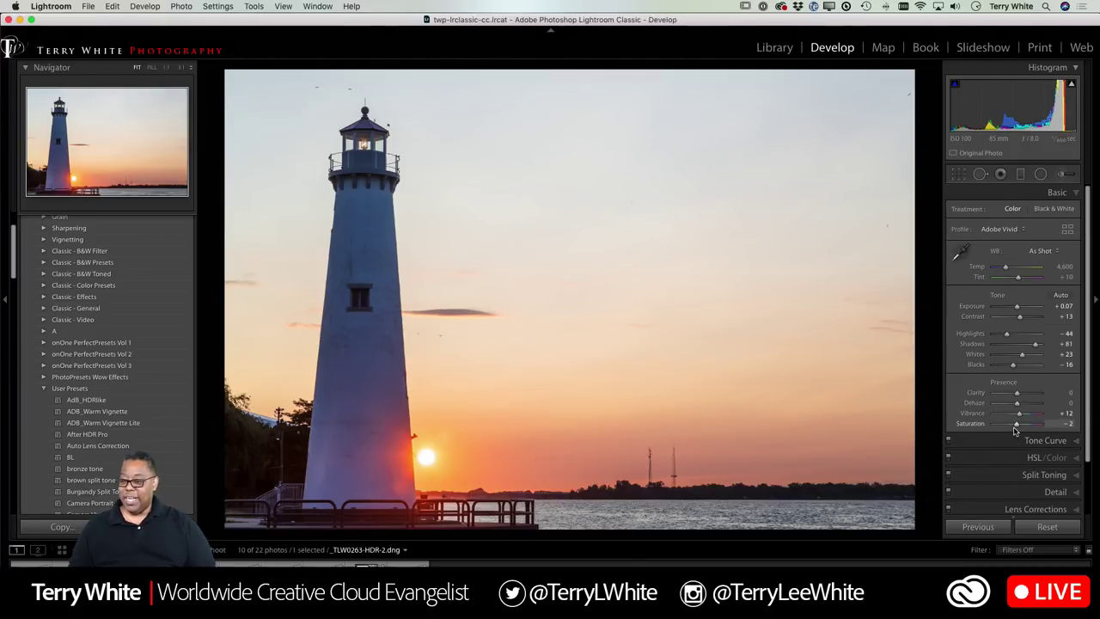
pyautogui.moveTo(1017, 427); pyautogui.dragTo(1047, 426)
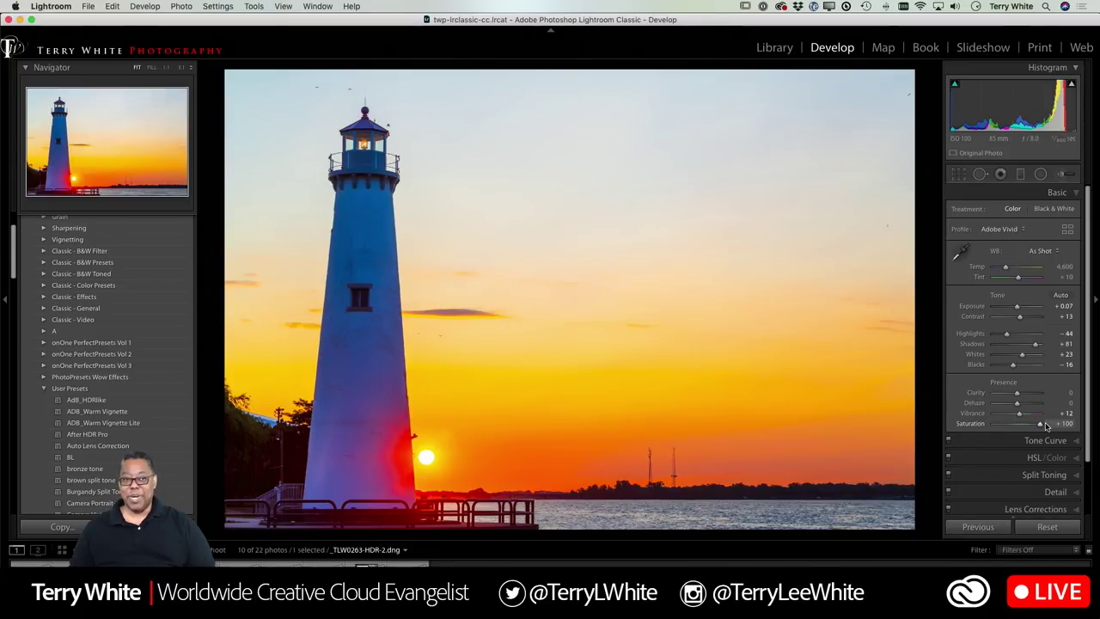
pyautogui.moveTo(1043, 426); pyautogui.dragTo(1023, 432)
pyautogui.moveTo(1023, 432); pyautogui.dragTo(1020, 435)
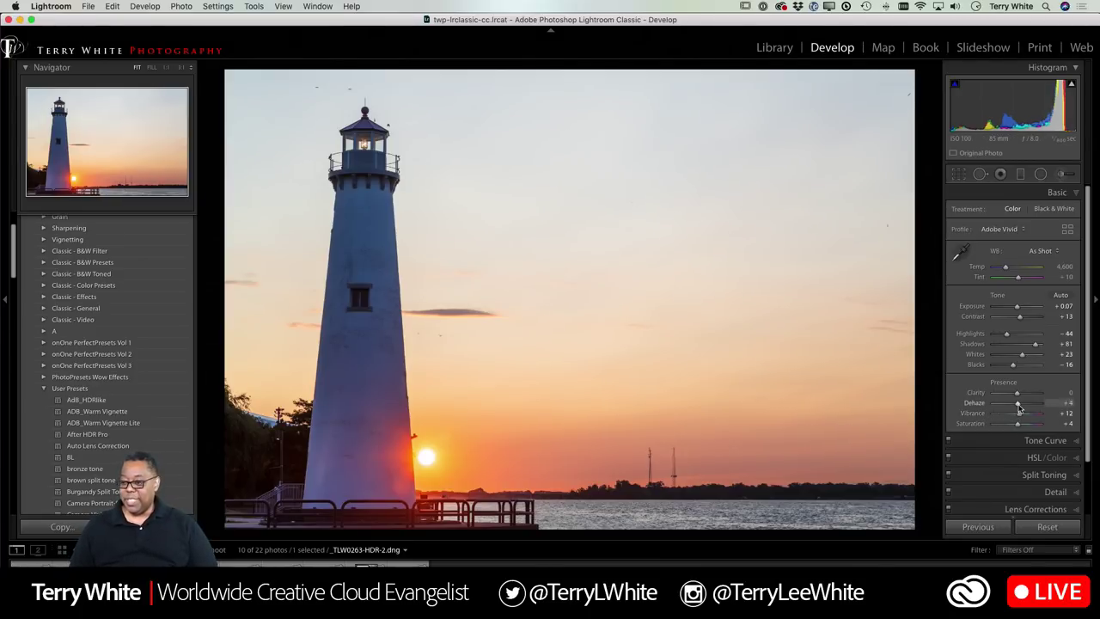
pyautogui.moveTo(1017, 403); pyautogui.dragTo(1021, 404)
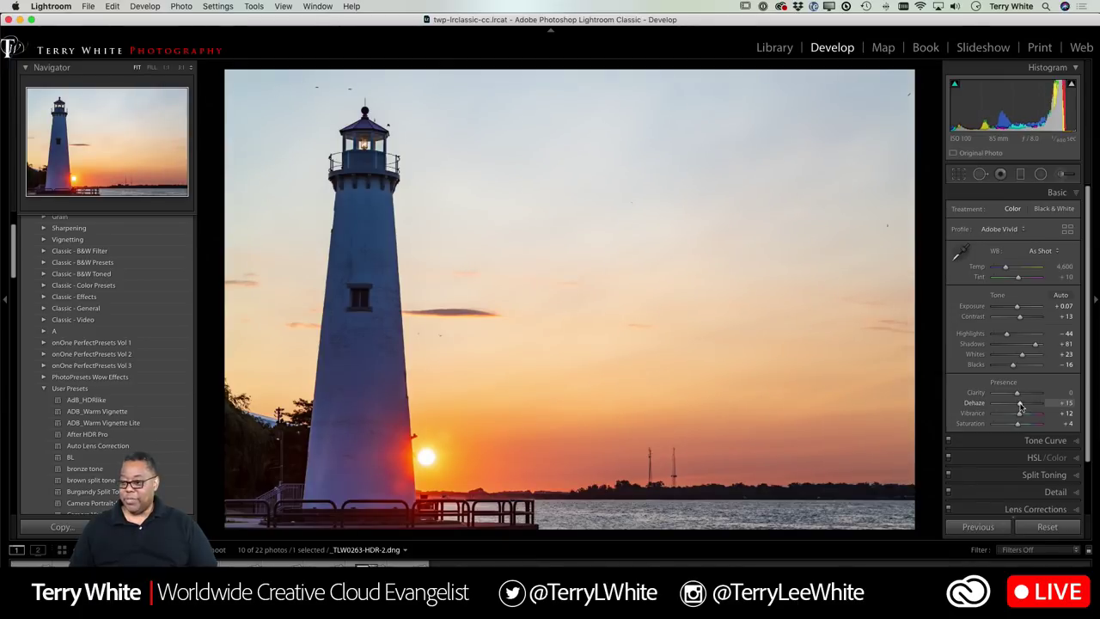
pyautogui.moveTo(1021, 406); pyautogui.dragTo(1042, 404)
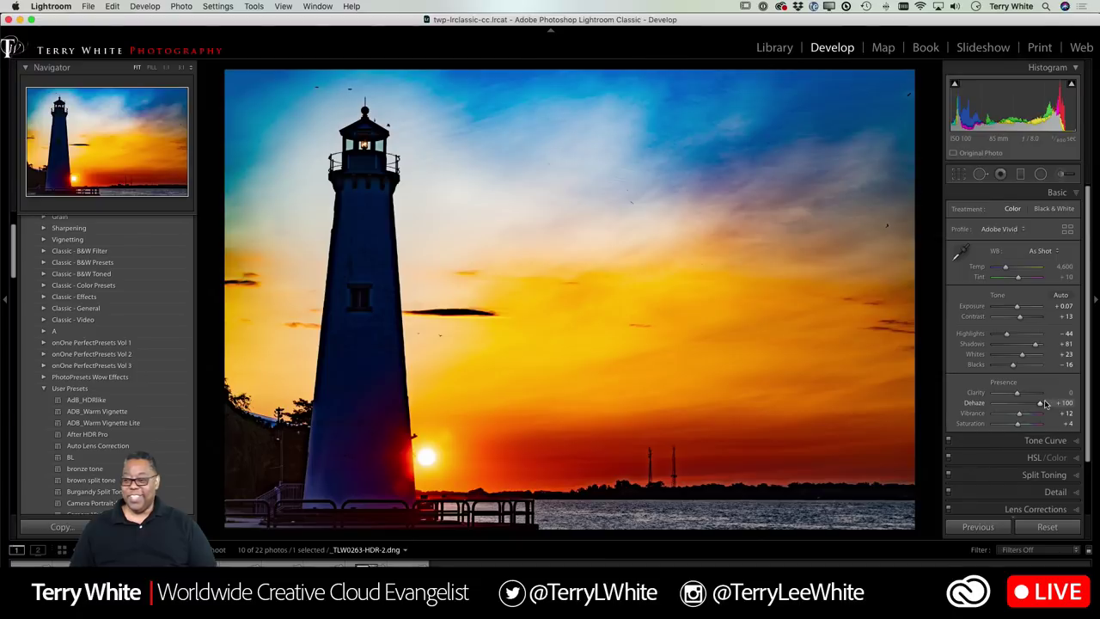
pyautogui.moveTo(1046, 404); pyautogui.dragTo(1021, 412)
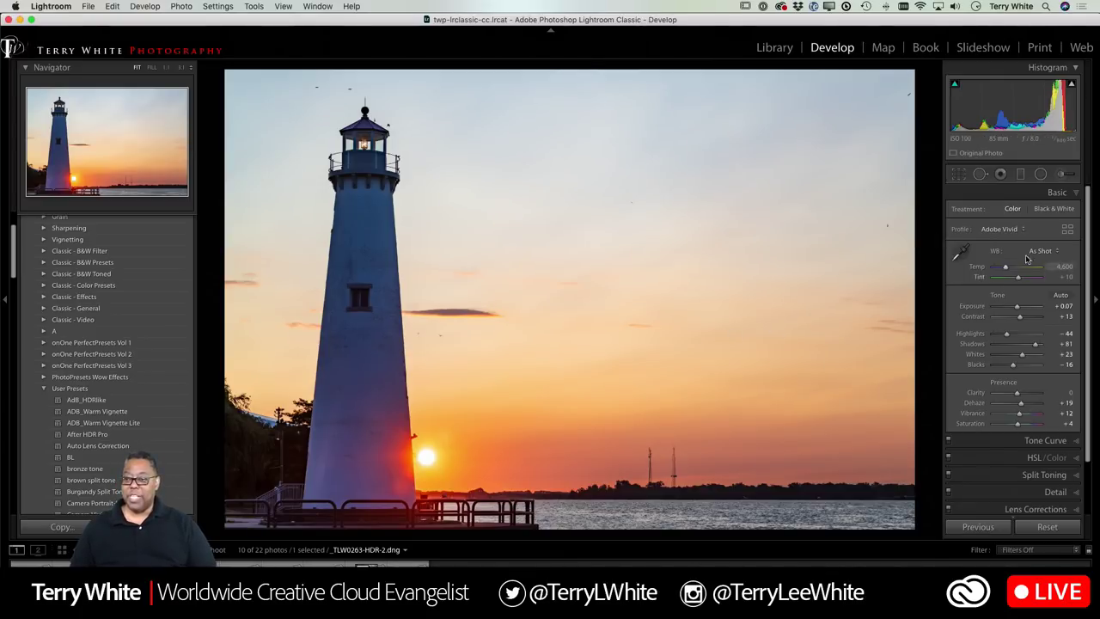
# Start a graduated filter with M and set its effect to Dehaze at 25.
pyautogui.press('m')
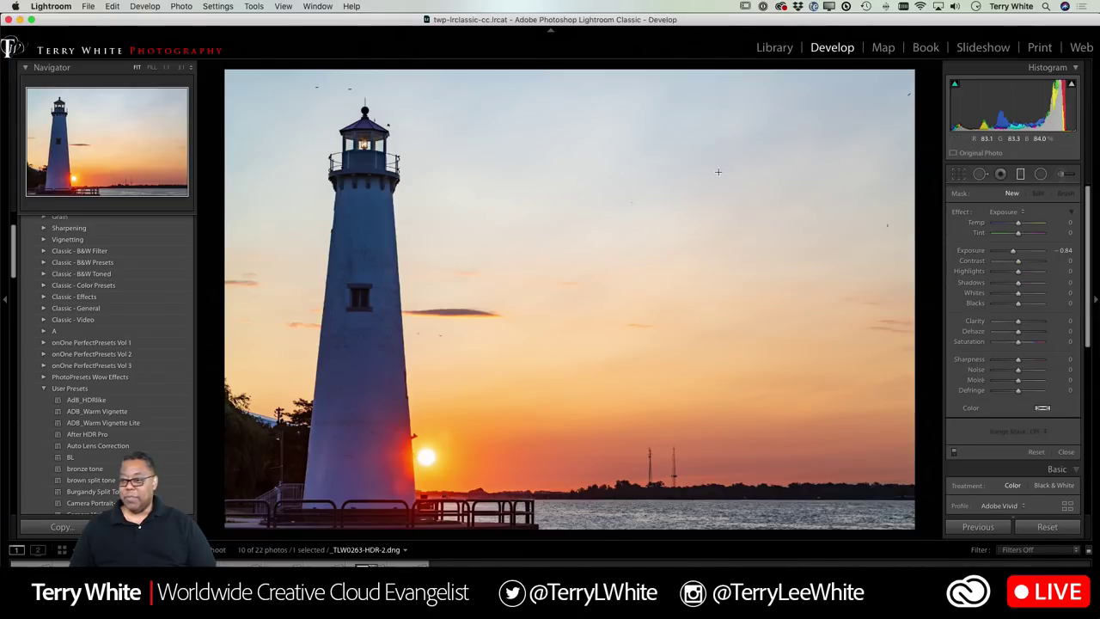
pyautogui.click(1009, 212)
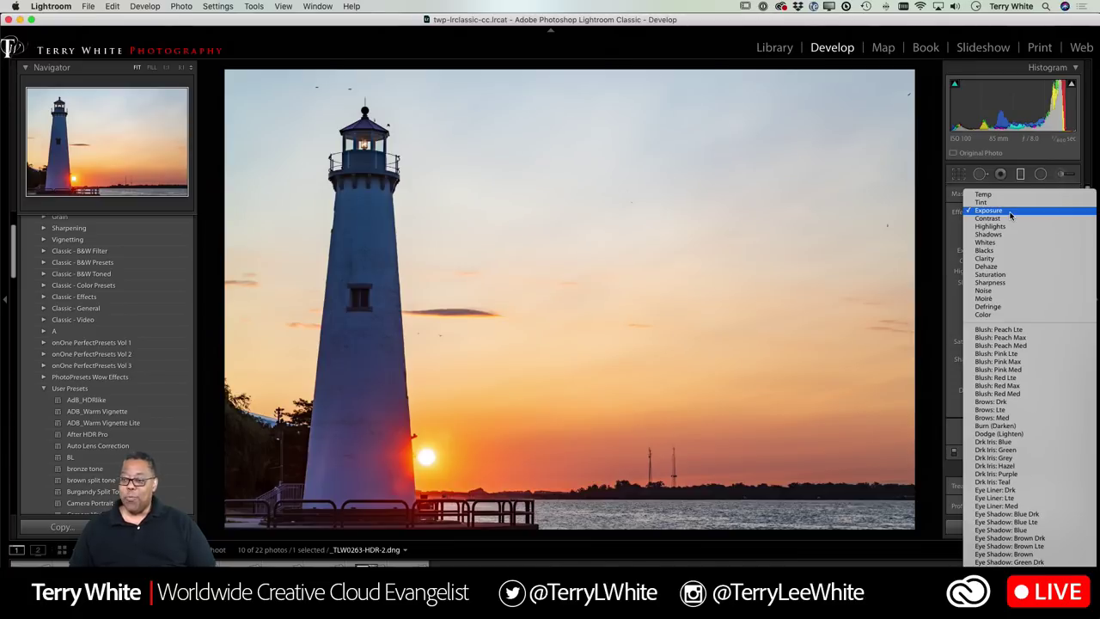
pyautogui.click(1004, 268)
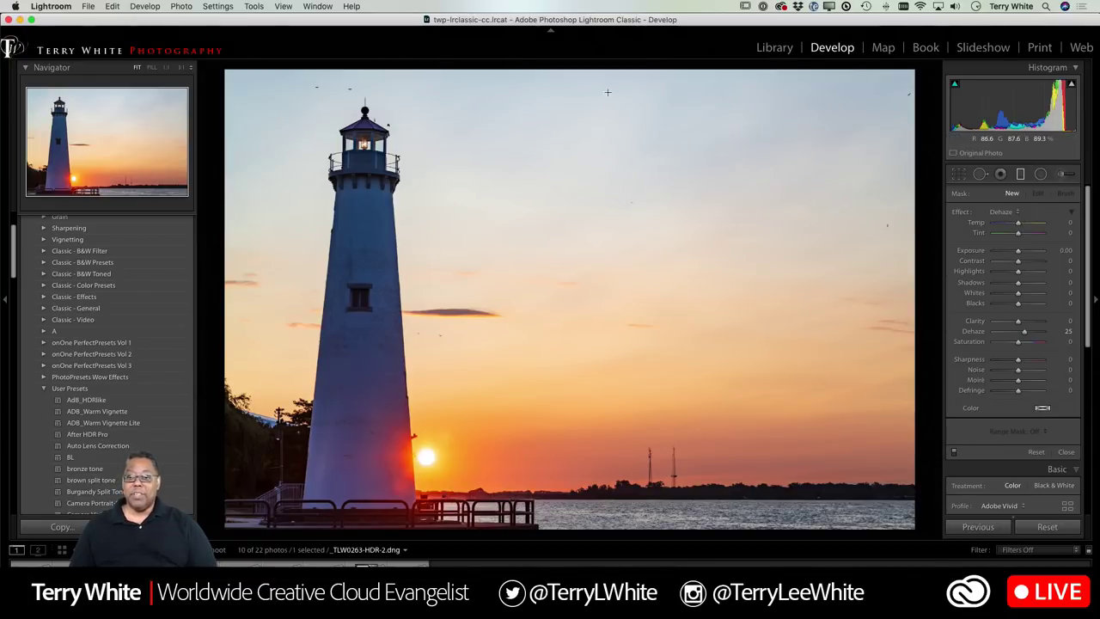
# Drag a graduated filter from the top of the sky downward and set its Dehaze to 39.
pyautogui.moveTo(607, 69); pyautogui.dragTo(611, 478)
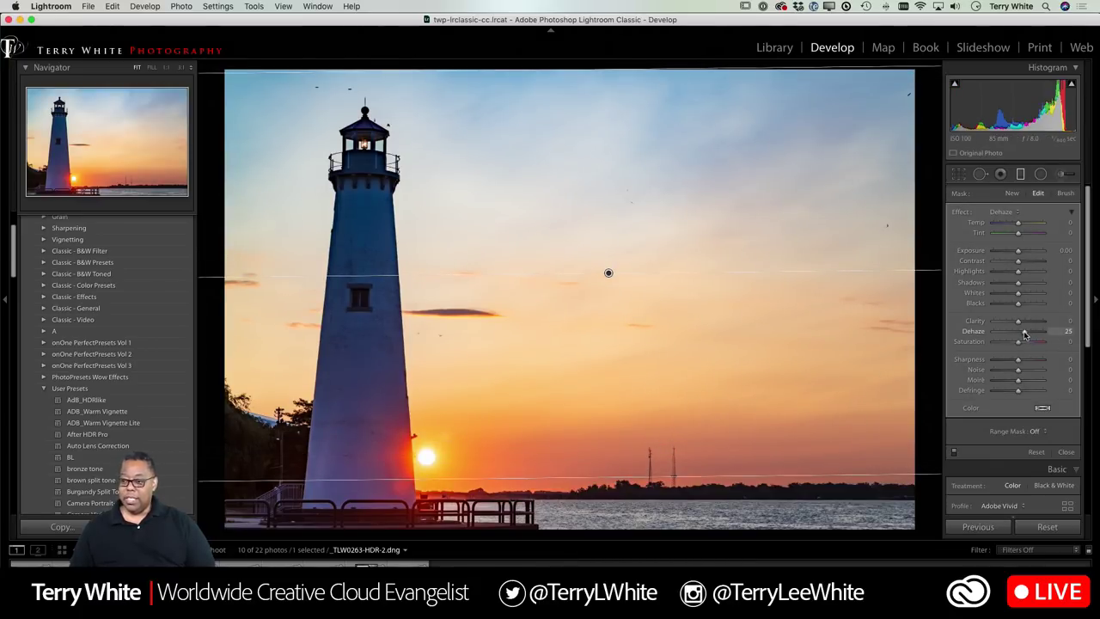
pyautogui.moveTo(1024, 334); pyautogui.dragTo(1027, 333)
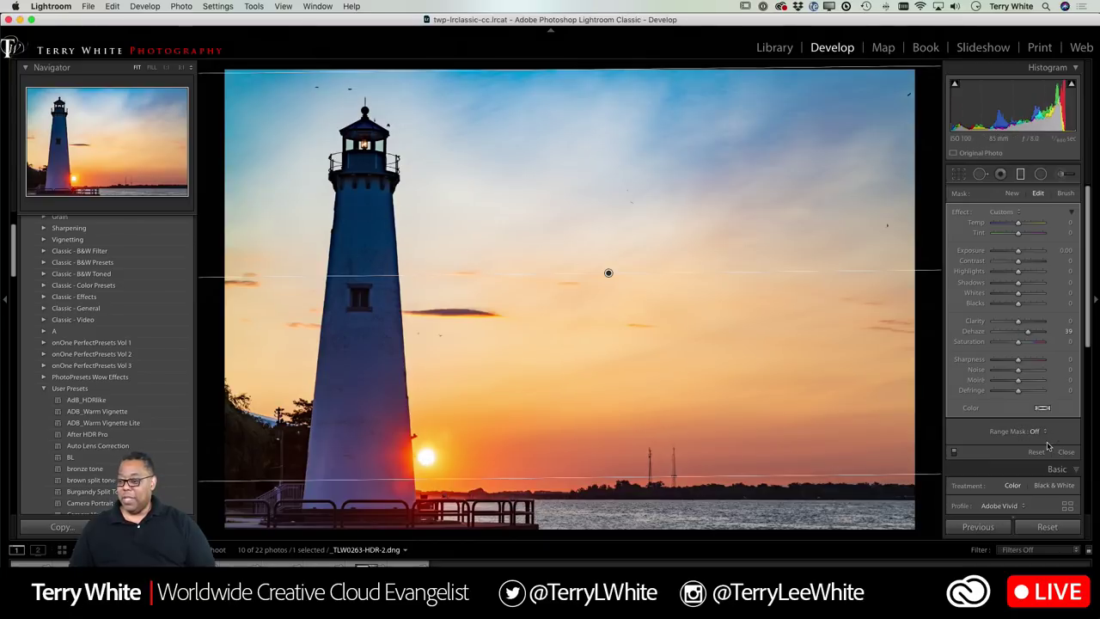
# Switch the graduated filter to Brush mode and undo a trial stroke on the tower.
pyautogui.click(1065, 193)
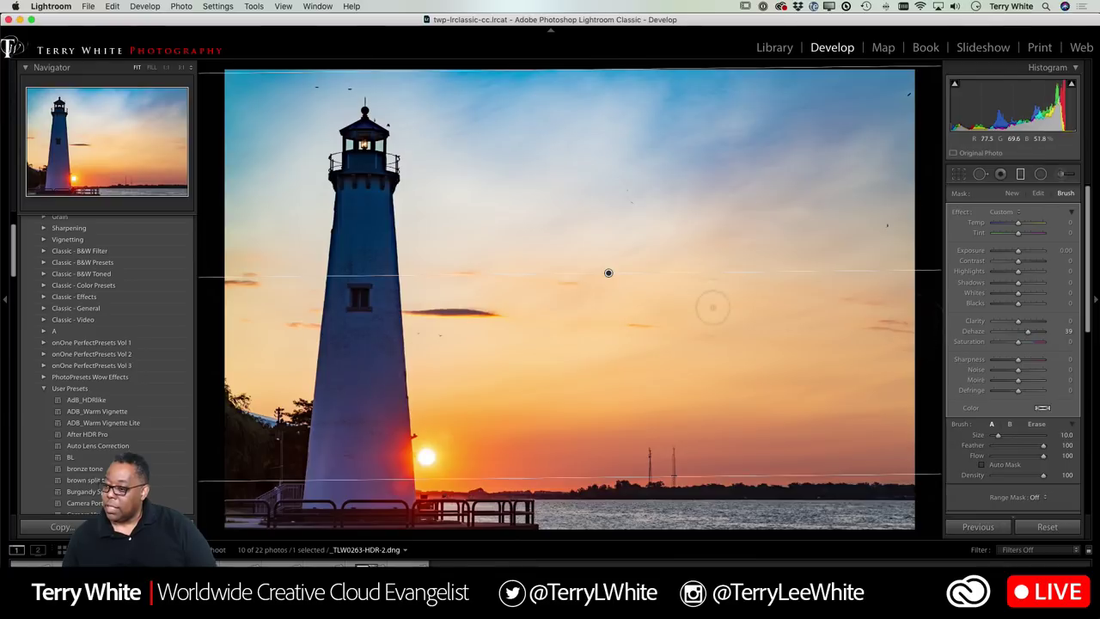
pyautogui.moveTo(362, 388); pyautogui.dragTo(362, 314)
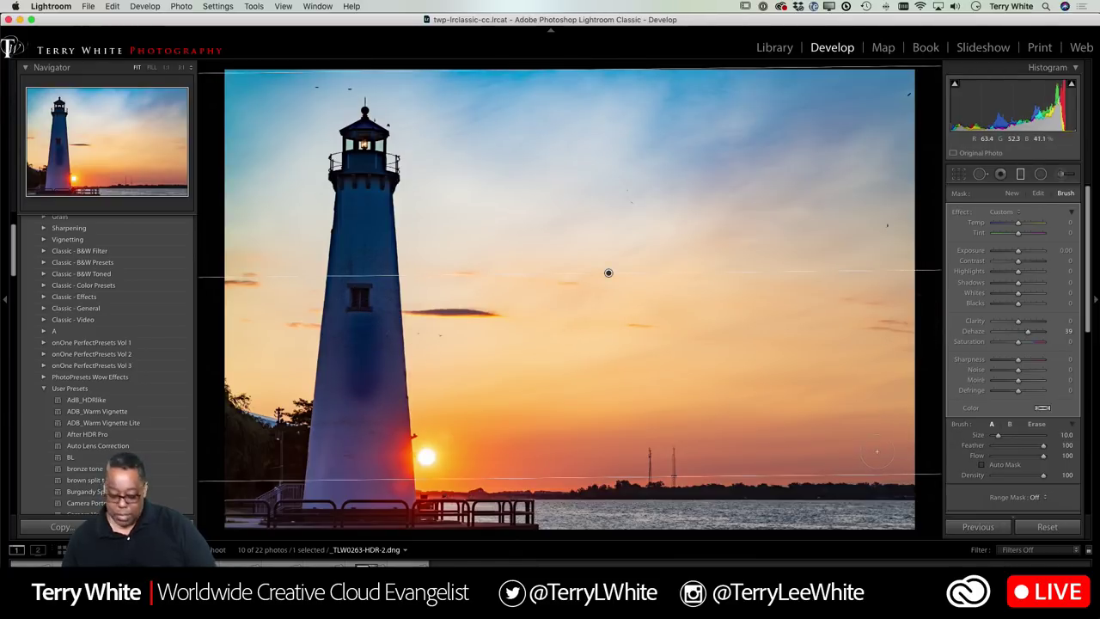
pyautogui.press('super+z')
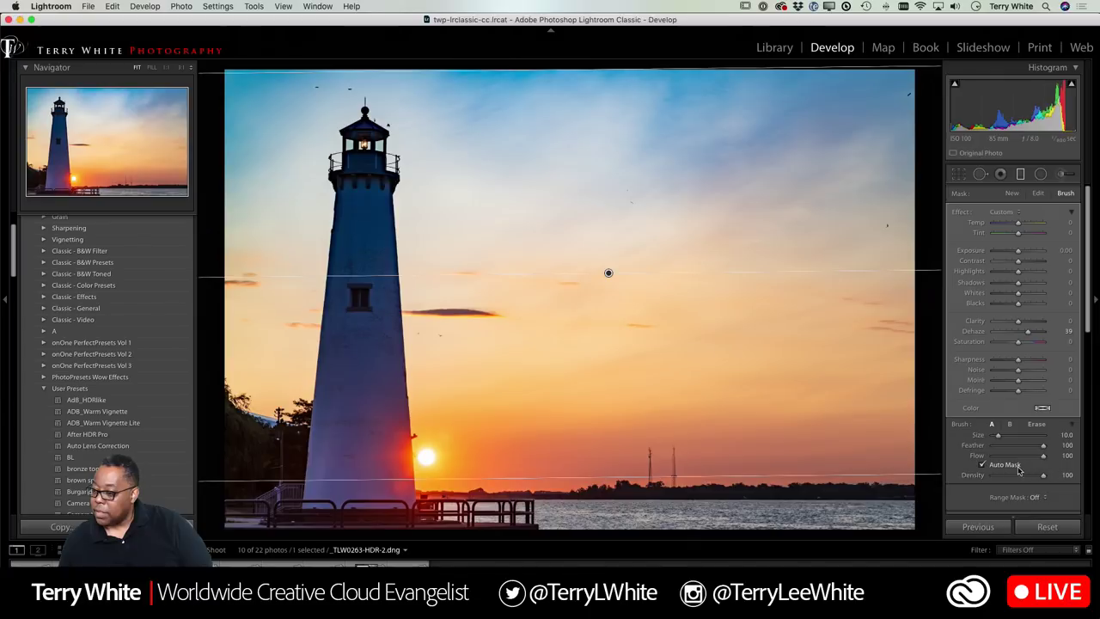
# With Erase and Auto Mask on, remove the filter from the lighthouse tower and lantern.
pyautogui.click(1036, 424)
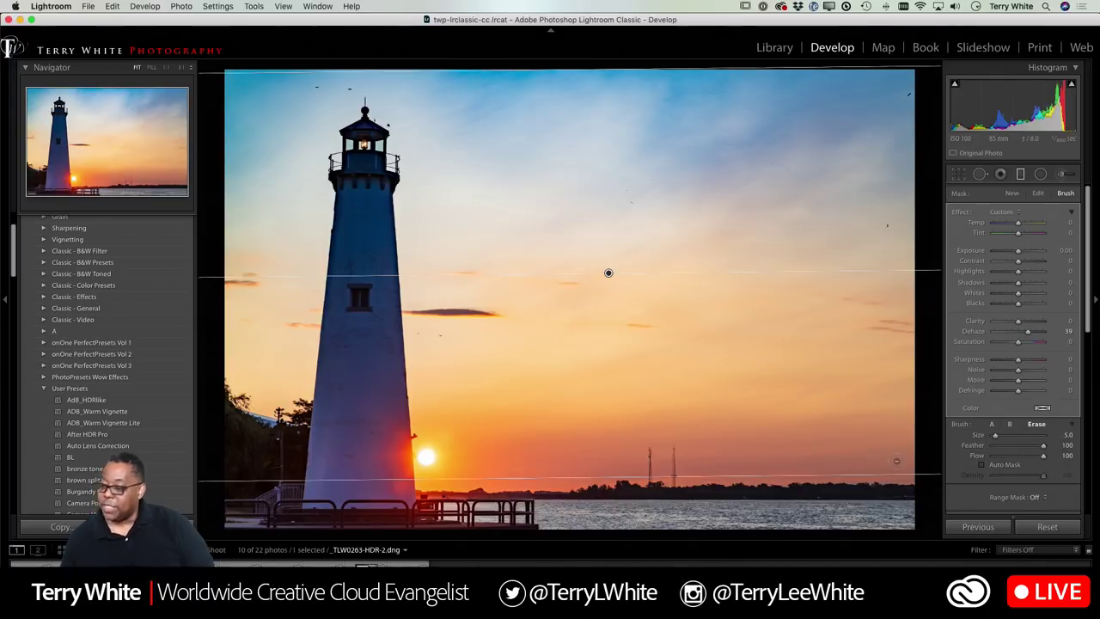
pyautogui.click(982, 464)
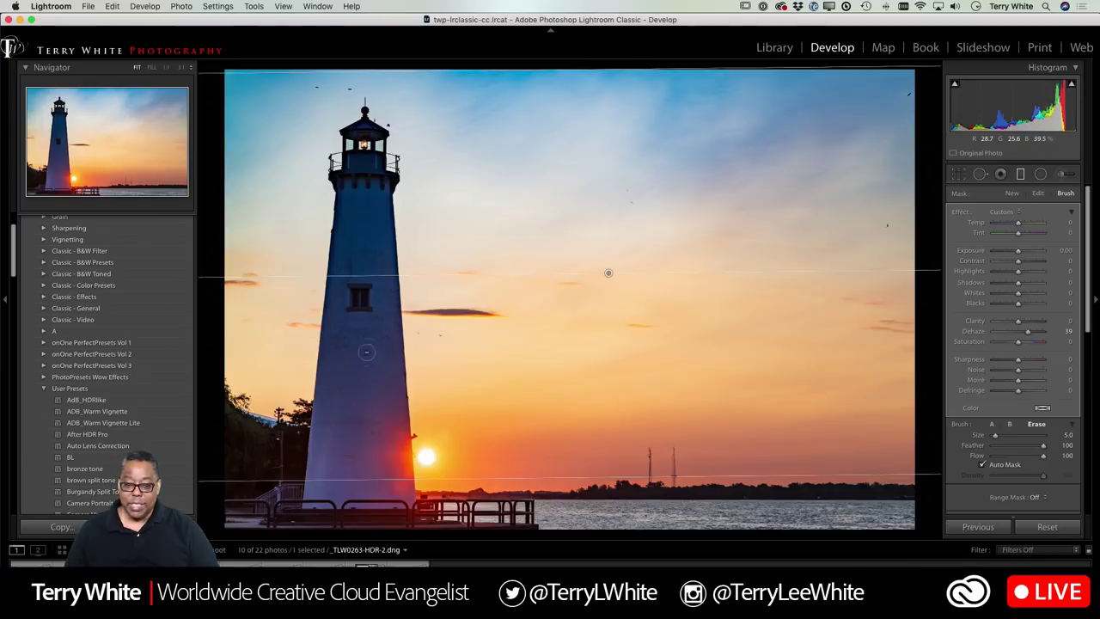
pyautogui.moveTo(371, 391); pyautogui.dragTo(361, 198)
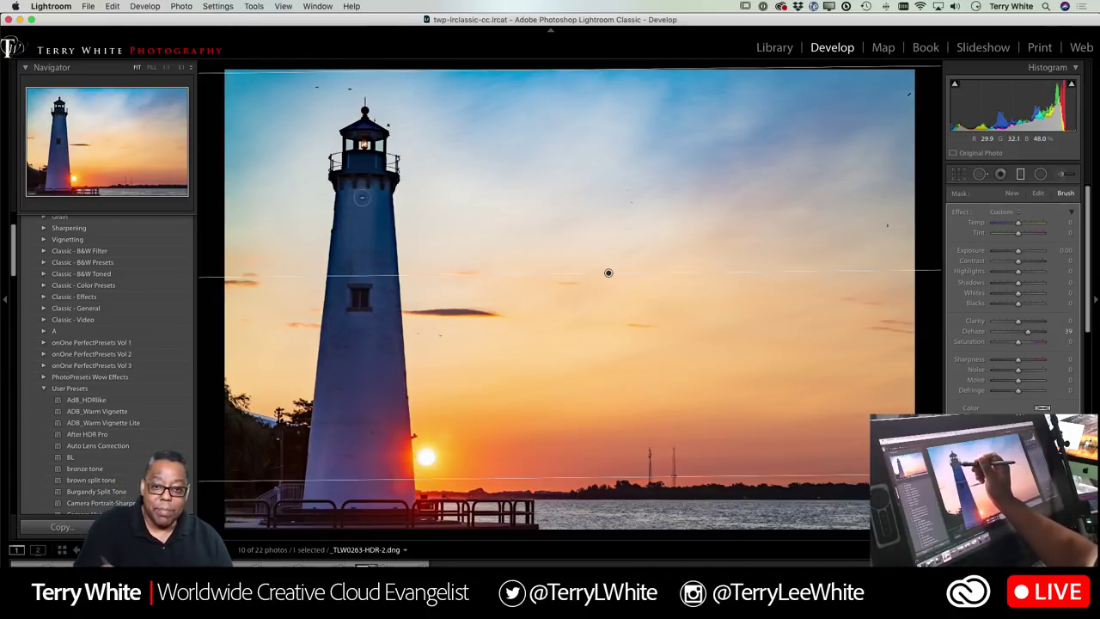
pyautogui.moveTo(361, 199)
pyautogui.mouseDown()
pyautogui.moveTo(363, 169)
pyautogui.moveTo(351, 170)
pyautogui.moveTo(327, 442)
pyautogui.moveTo(346, 317)
pyautogui.moveTo(365, 370)
pyautogui.moveTo(375, 358)
pyautogui.moveTo(375, 217)
pyautogui.moveTo(393, 386)
pyautogui.mouseUp()
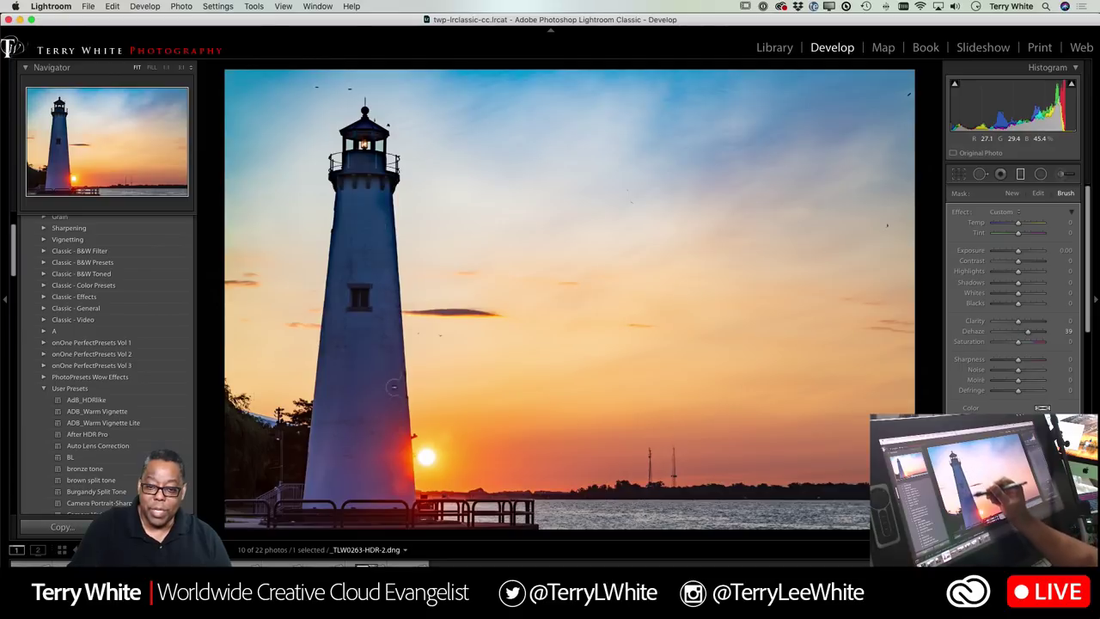
pyautogui.moveTo(383, 278)
pyautogui.mouseDown()
pyautogui.moveTo(383, 217)
pyautogui.moveTo(396, 296)
pyautogui.mouseUp()
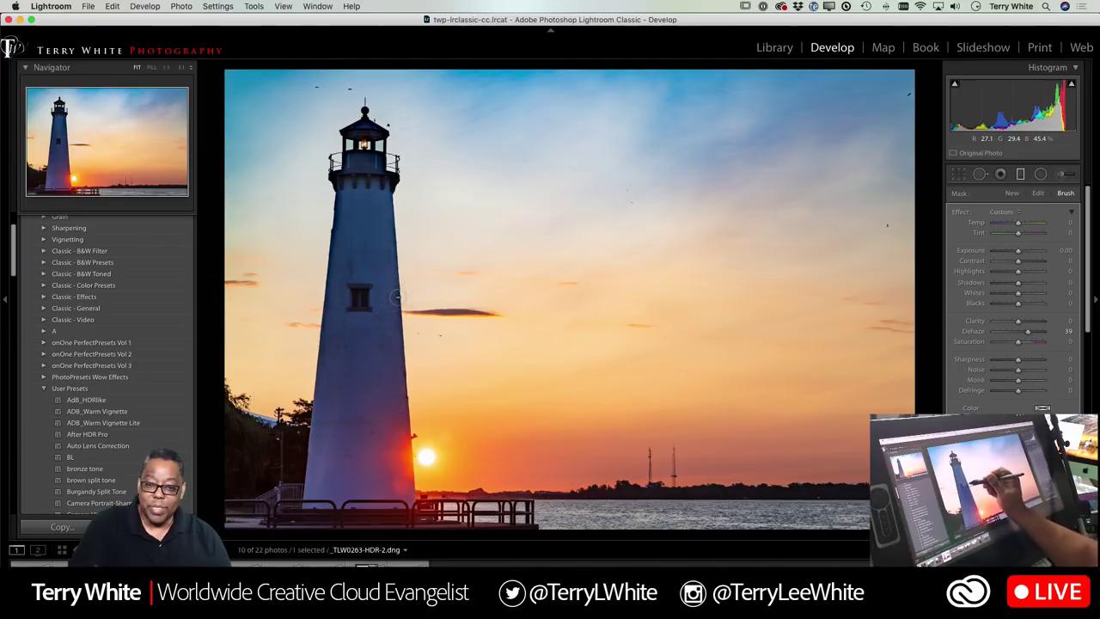
pyautogui.moveTo(379, 201)
pyautogui.mouseDown()
pyautogui.moveTo(369, 151)
pyautogui.moveTo(354, 155)
pyautogui.moveTo(361, 132)
pyautogui.moveTo(346, 199)
pyautogui.moveTo(340, 480)
pyautogui.mouseUp()
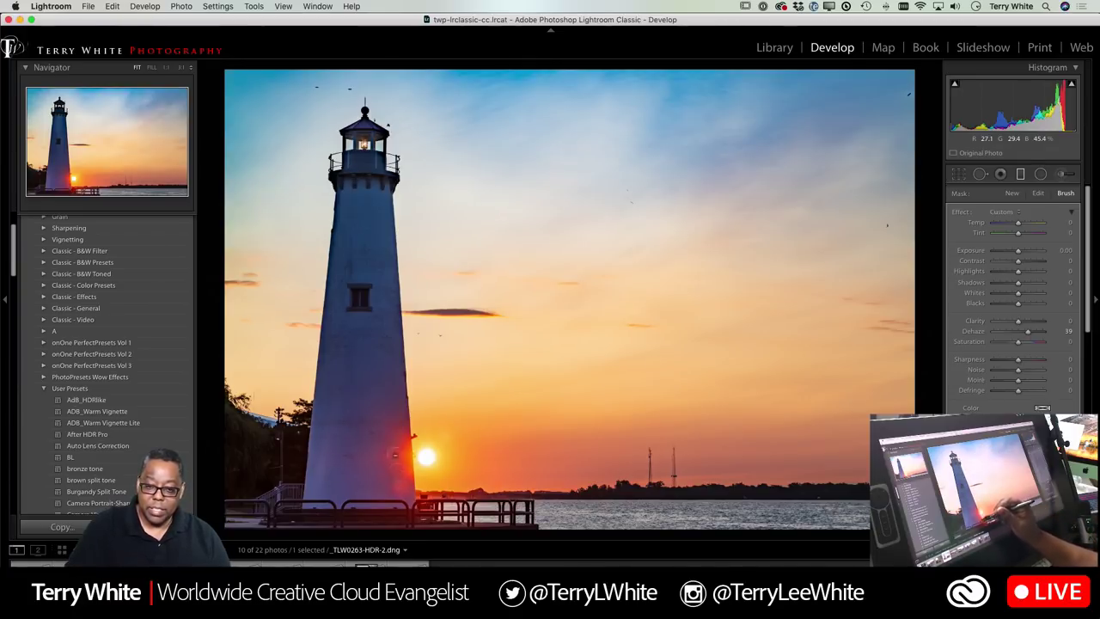
pyautogui.moveTo(348, 158)
pyautogui.mouseDown()
pyautogui.moveTo(369, 149)
pyautogui.moveTo(388, 180)
pyautogui.moveTo(368, 128)
pyautogui.mouseUp()
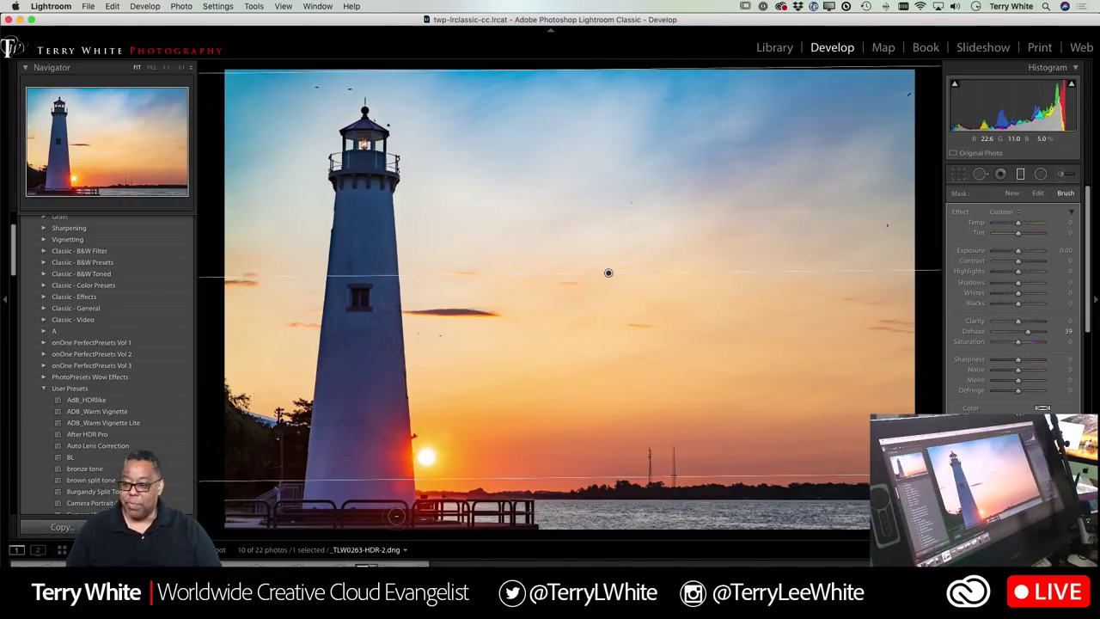
# Close the graduated filter and zoom to 1:1 on the lighthouse top to inspect the birds.
pyautogui.click(1021, 177)
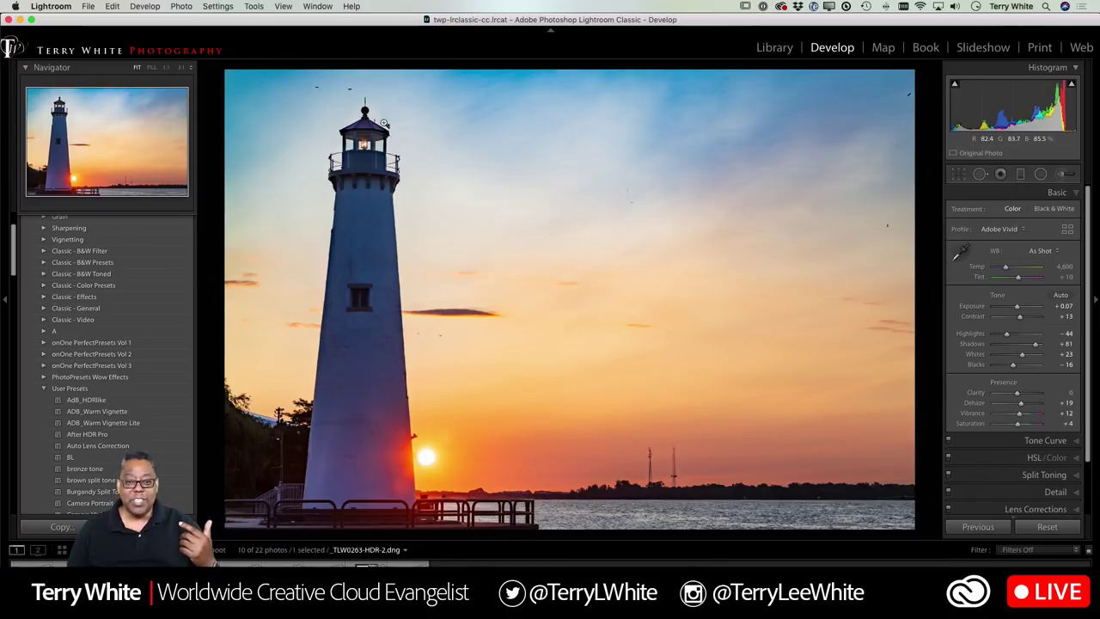
pyautogui.click(316, 91)
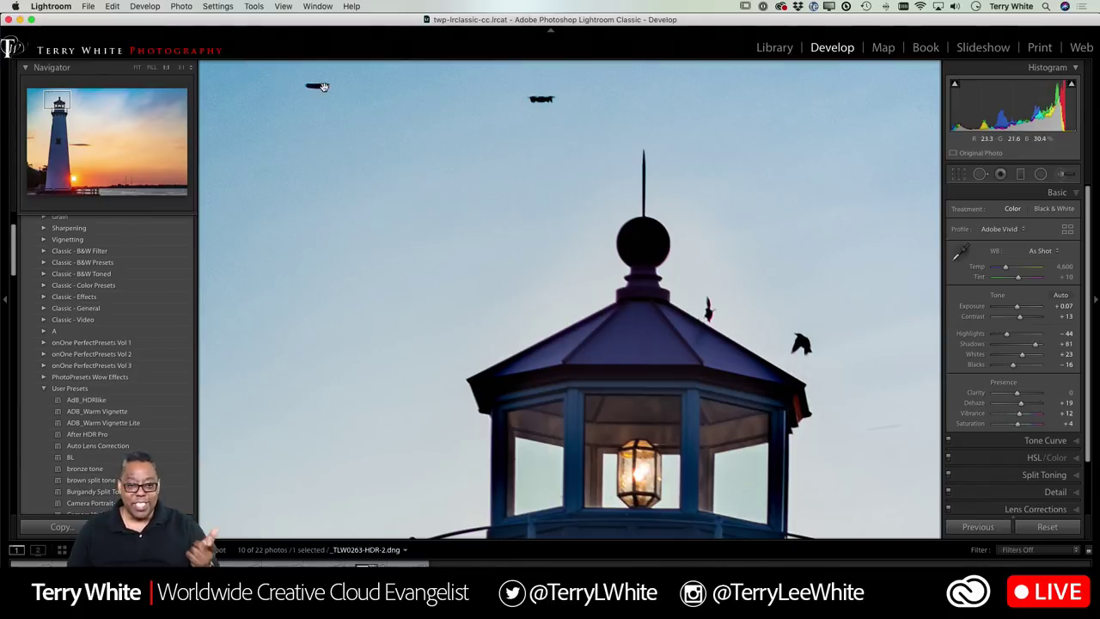
pyautogui.click(539, 129)
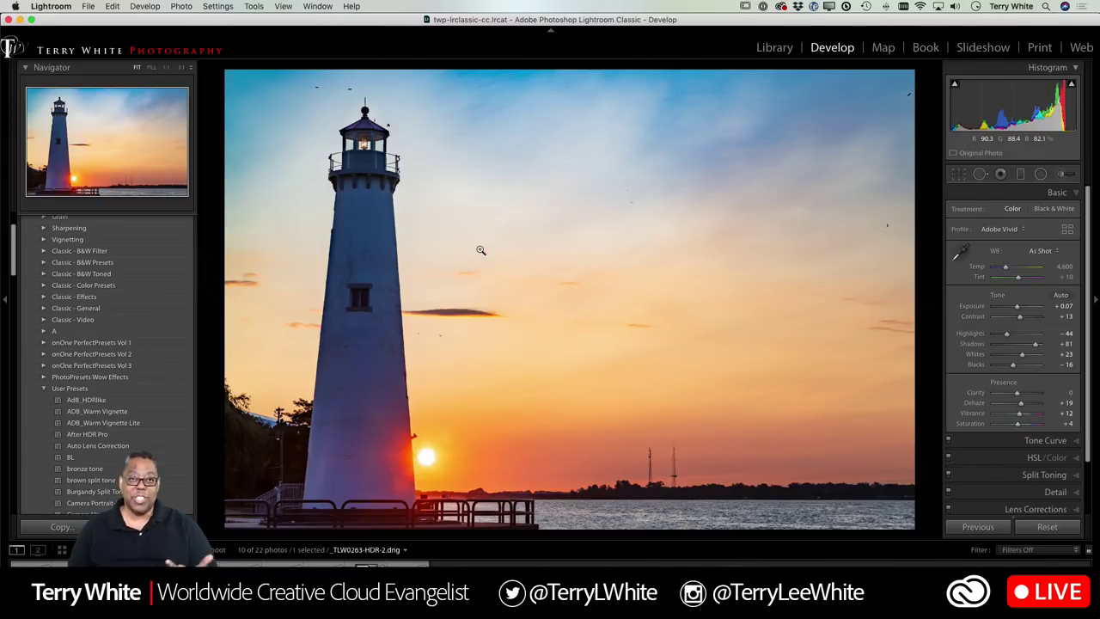
pyautogui.click(355, 89)
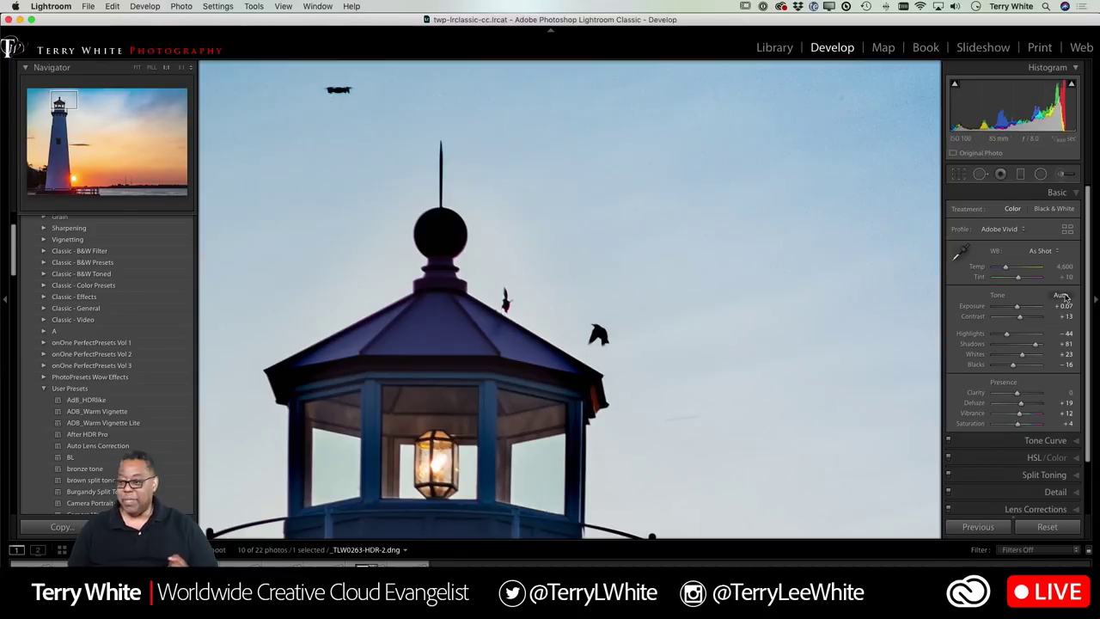
# Use Spot Removal to heal the bird near the top and a small sky spot.
pyautogui.click(981, 175)
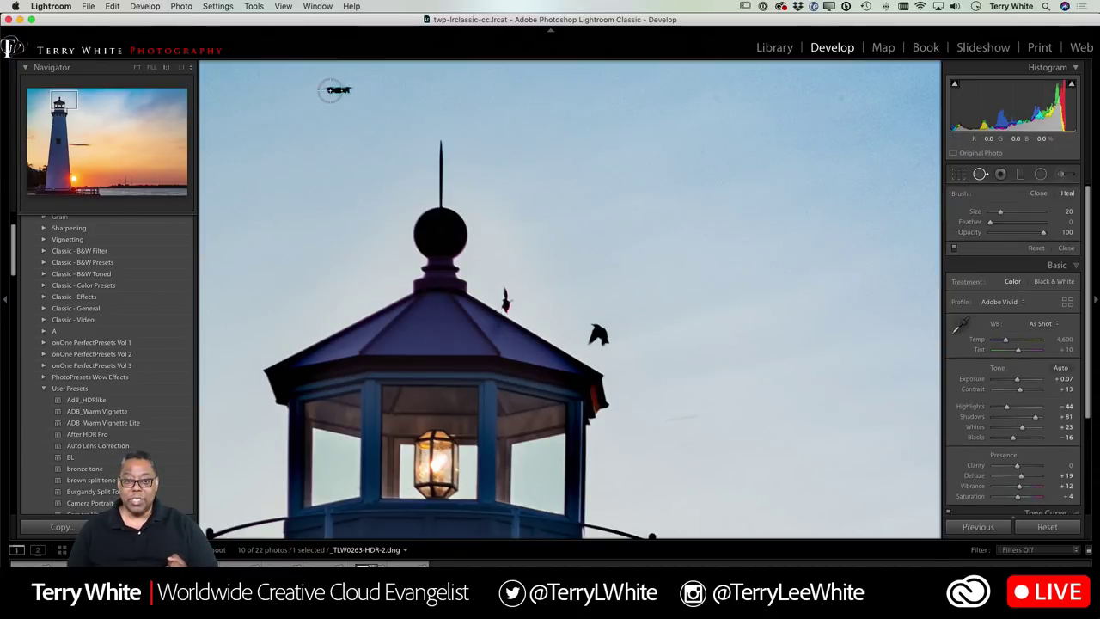
pyautogui.moveTo(326, 90); pyautogui.dragTo(356, 89)
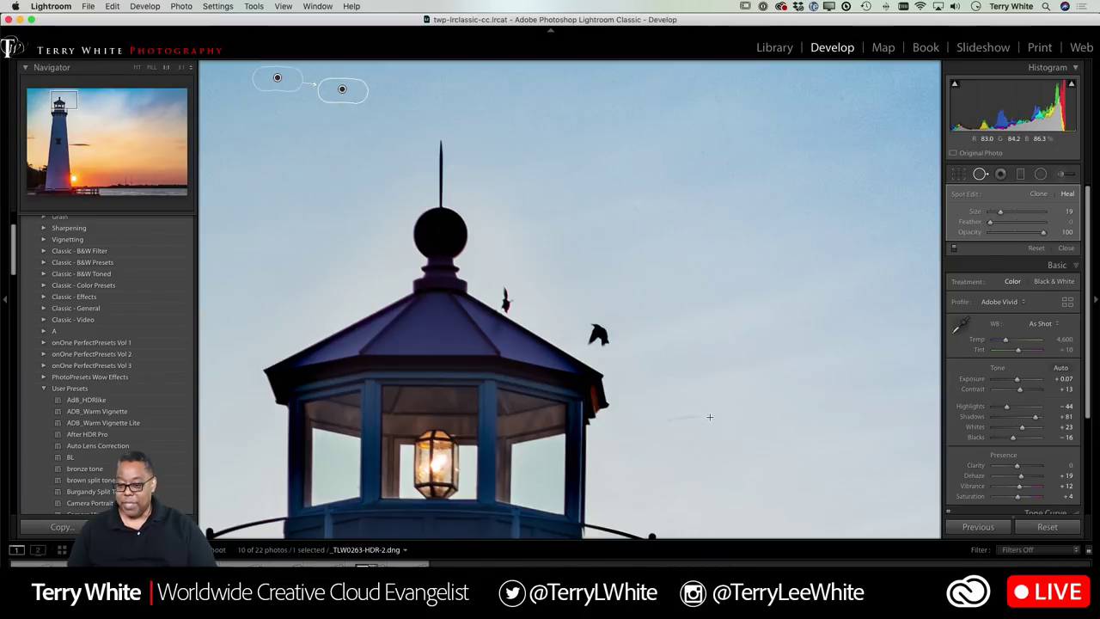
pyautogui.click(672, 418)
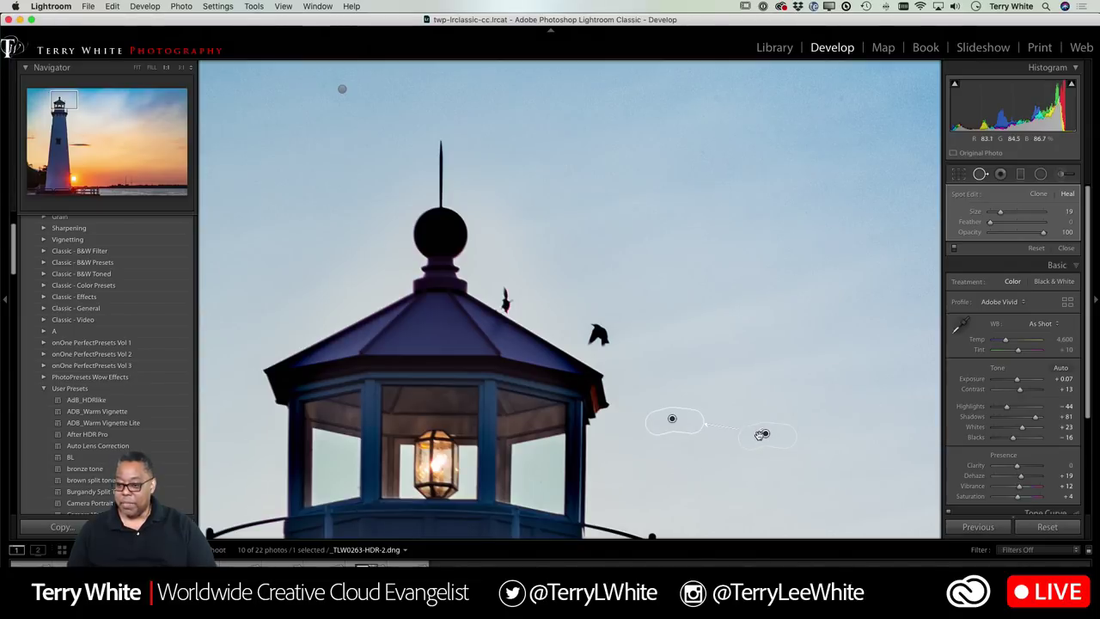
# Pan to the tower ledge near the sun, delete its heal spot, and hide the Histogram.
pyautogui.moveTo(686, 505); pyautogui.dragTo(601, 65)
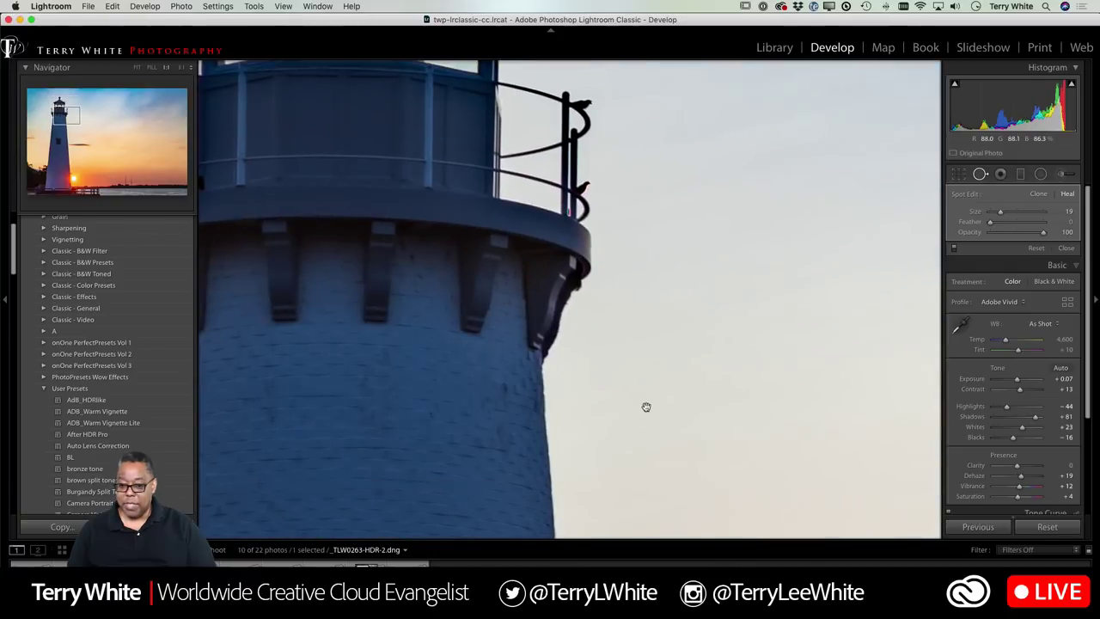
pyautogui.moveTo(645, 405); pyautogui.dragTo(601, 286)
pyautogui.moveTo(626, 355); pyautogui.dragTo(568, 111)
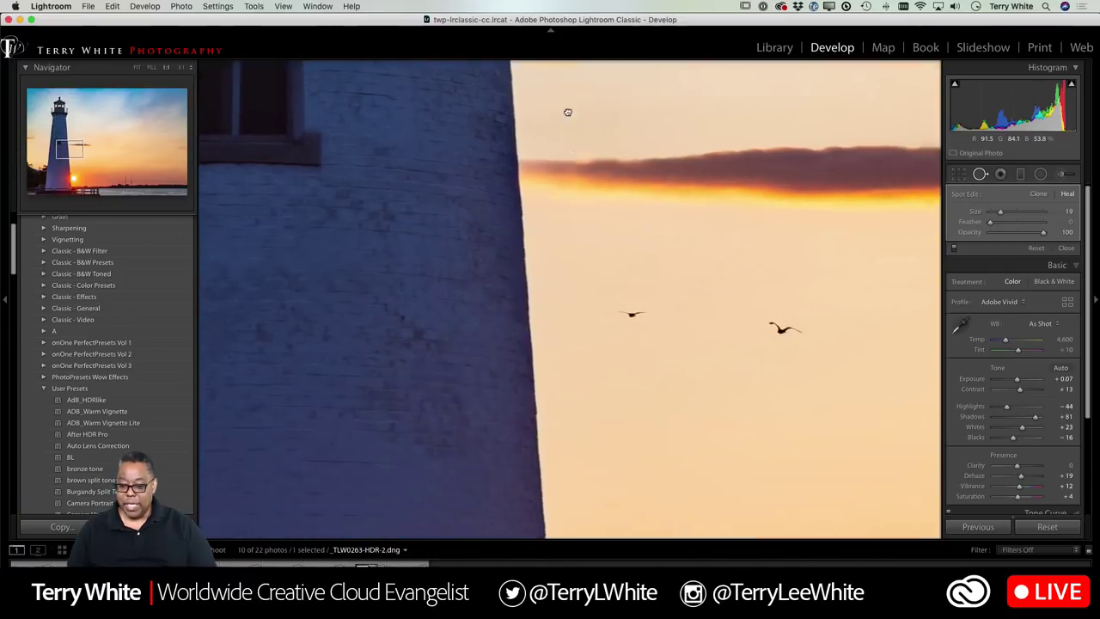
pyautogui.moveTo(593, 525); pyautogui.dragTo(558, 91)
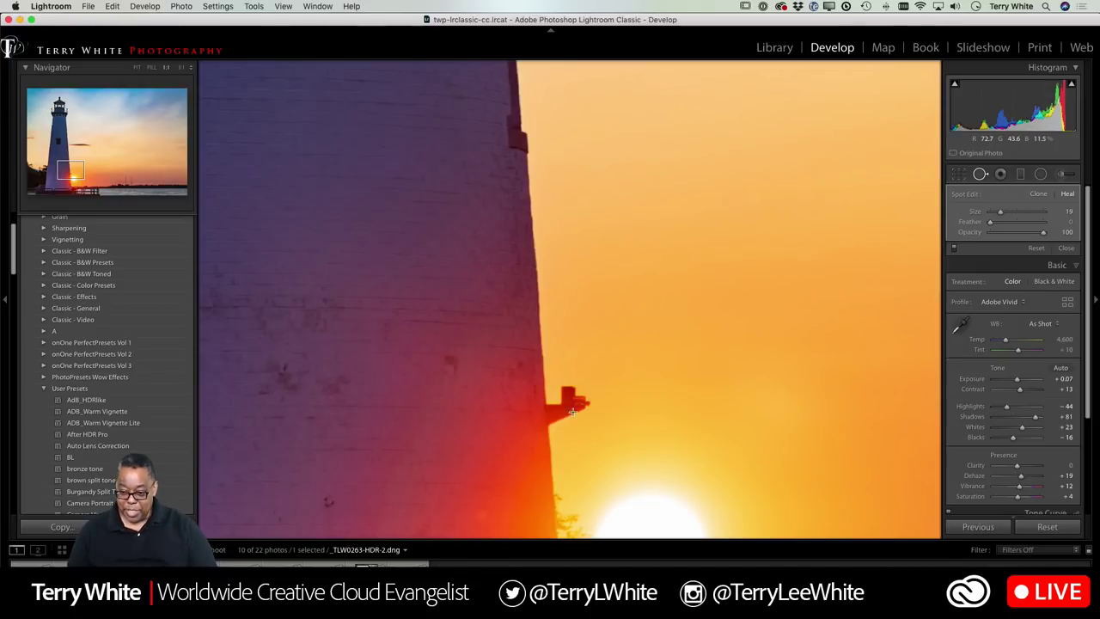
pyautogui.moveTo(564, 414)
pyautogui.mouseDown()
pyautogui.moveTo(589, 404)
pyautogui.moveTo(550, 423)
pyautogui.moveTo(567, 417)
pyautogui.moveTo(550, 411)
pyautogui.moveTo(568, 387)
pyautogui.moveTo(574, 399)
pyautogui.moveTo(584, 391)
pyautogui.moveTo(559, 416)
pyautogui.moveTo(574, 416)
pyautogui.mouseUp()
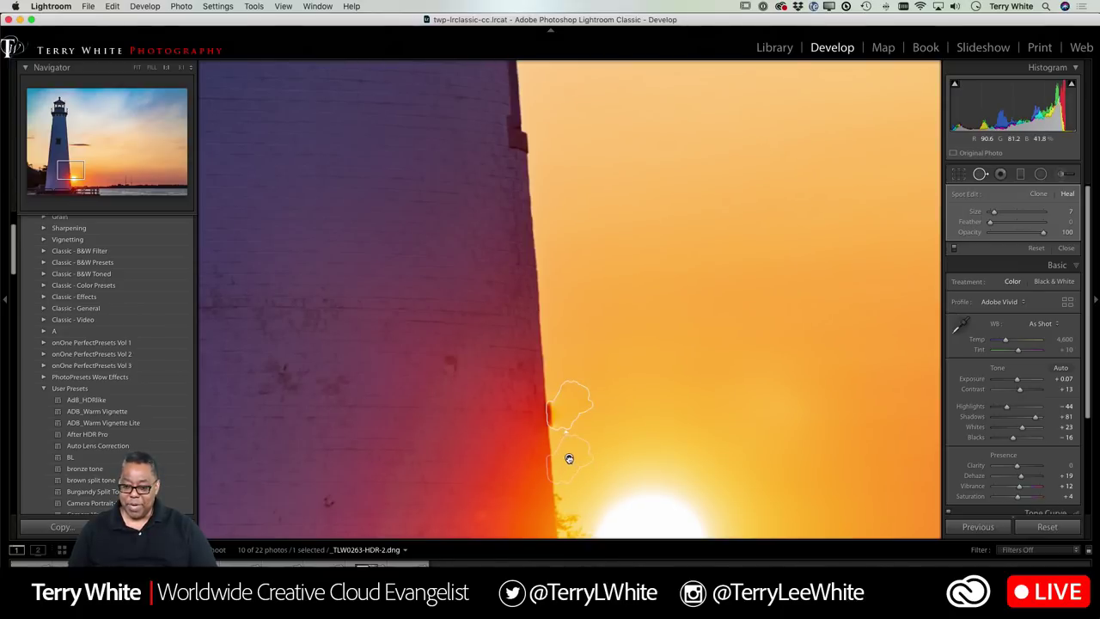
pyautogui.moveTo(567, 460); pyautogui.dragTo(565, 462)
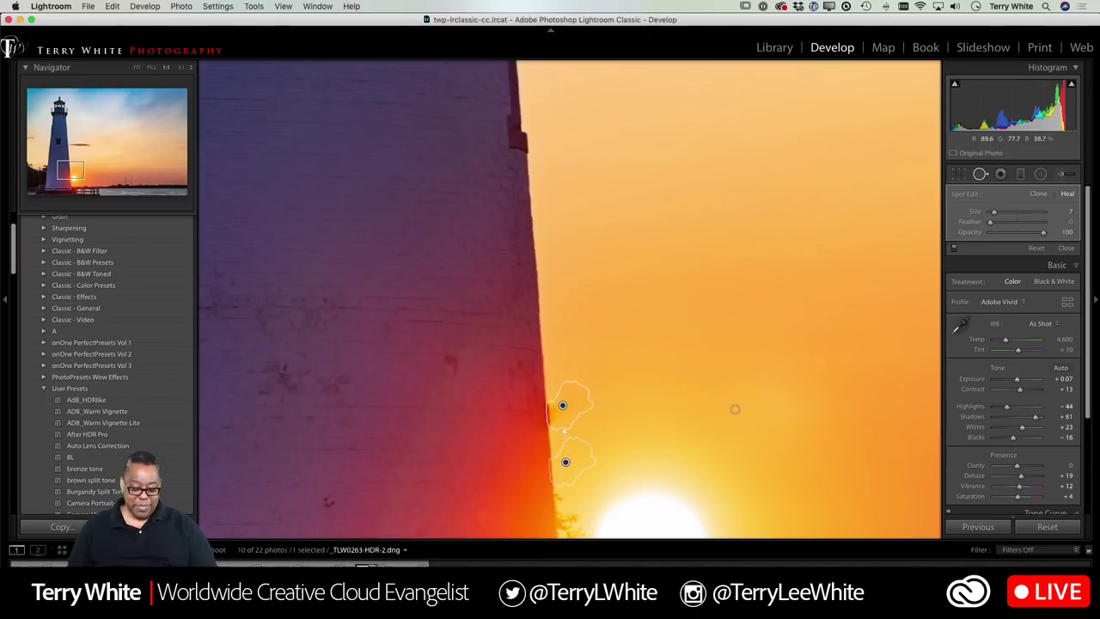
pyautogui.press('super+z')
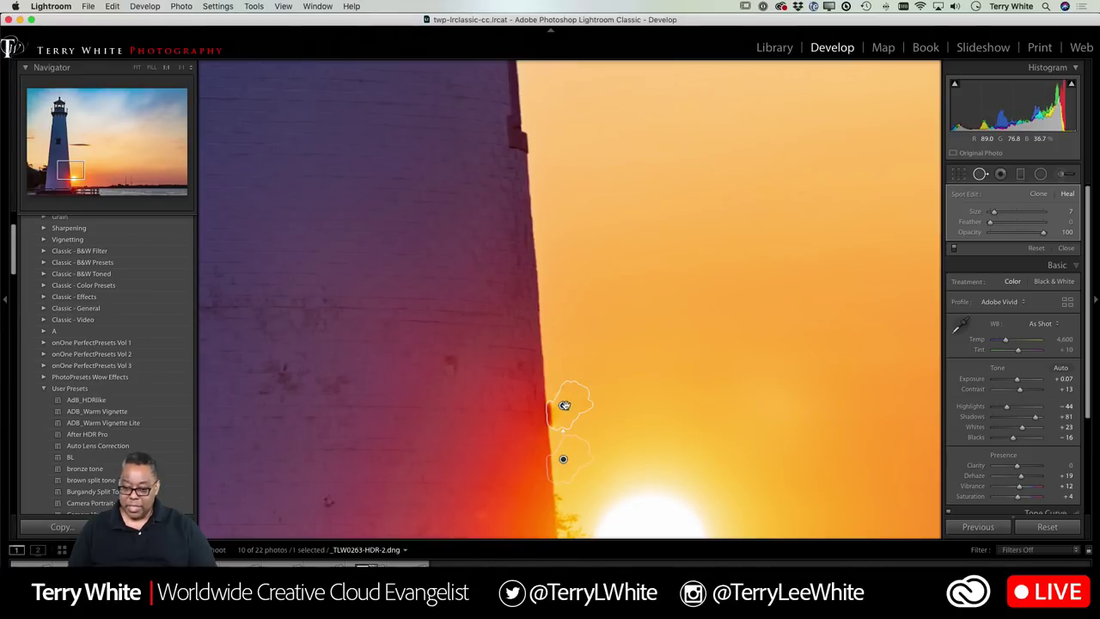
pyautogui.press('Delete')
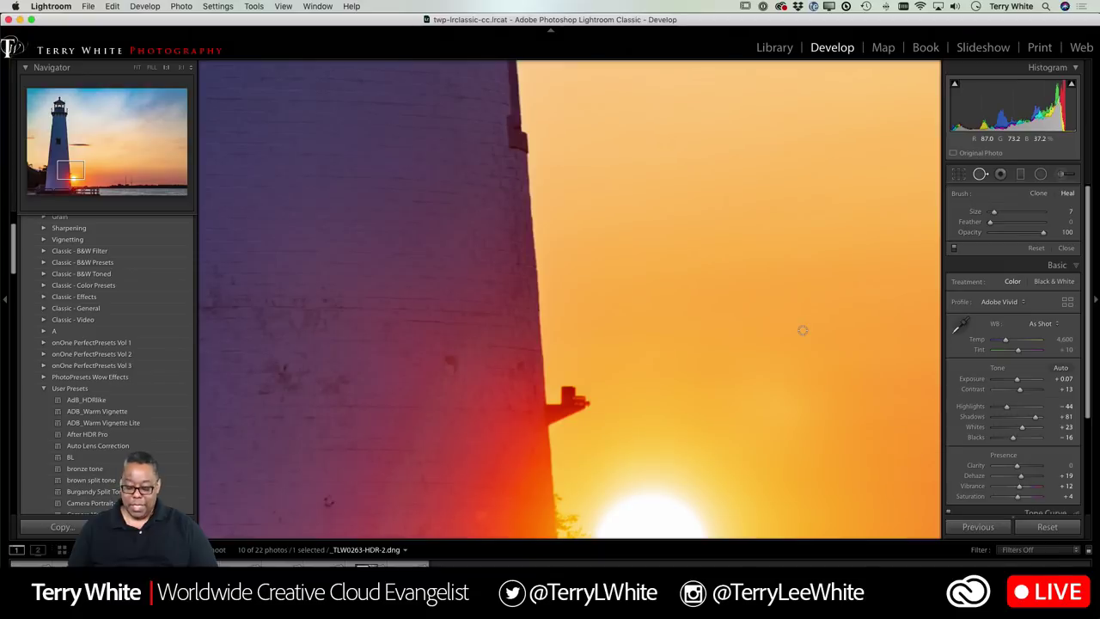
pyautogui.press('super+0')
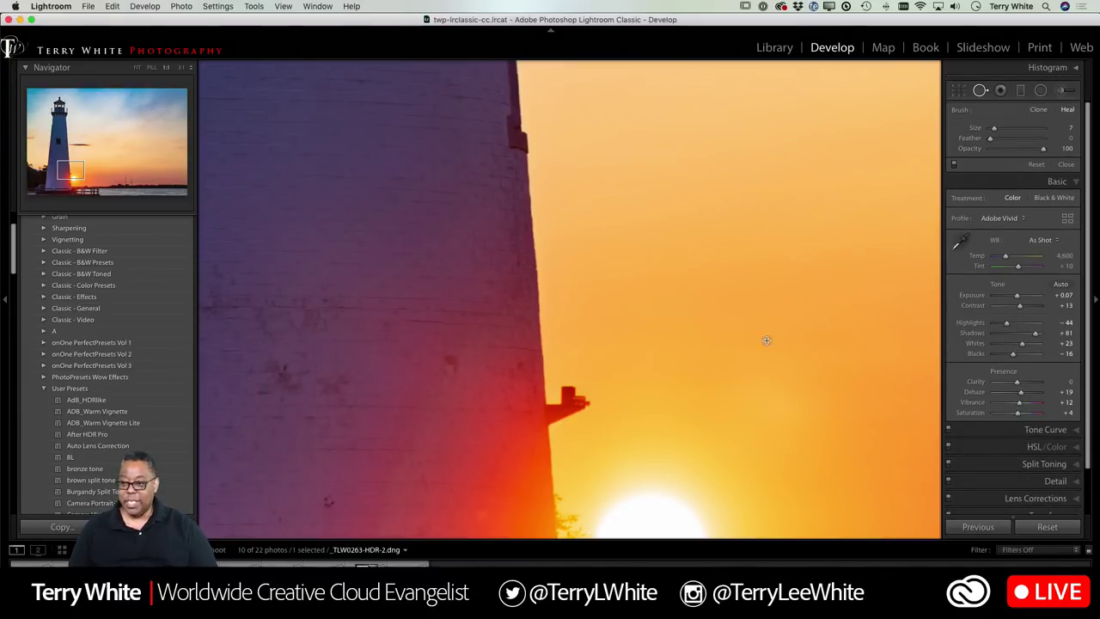
# Undo a trial heal spot in the orange sky, exit Spot Removal, and fit the photo in view.
pyautogui.click(765, 341)
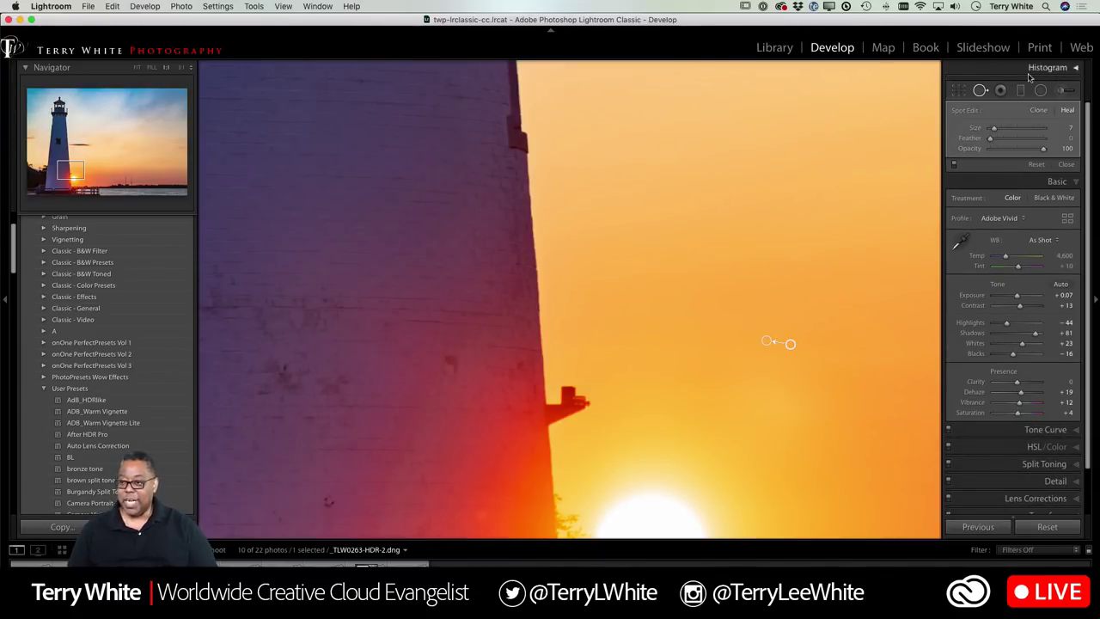
pyautogui.press('super+z')
pyautogui.click(980, 93)
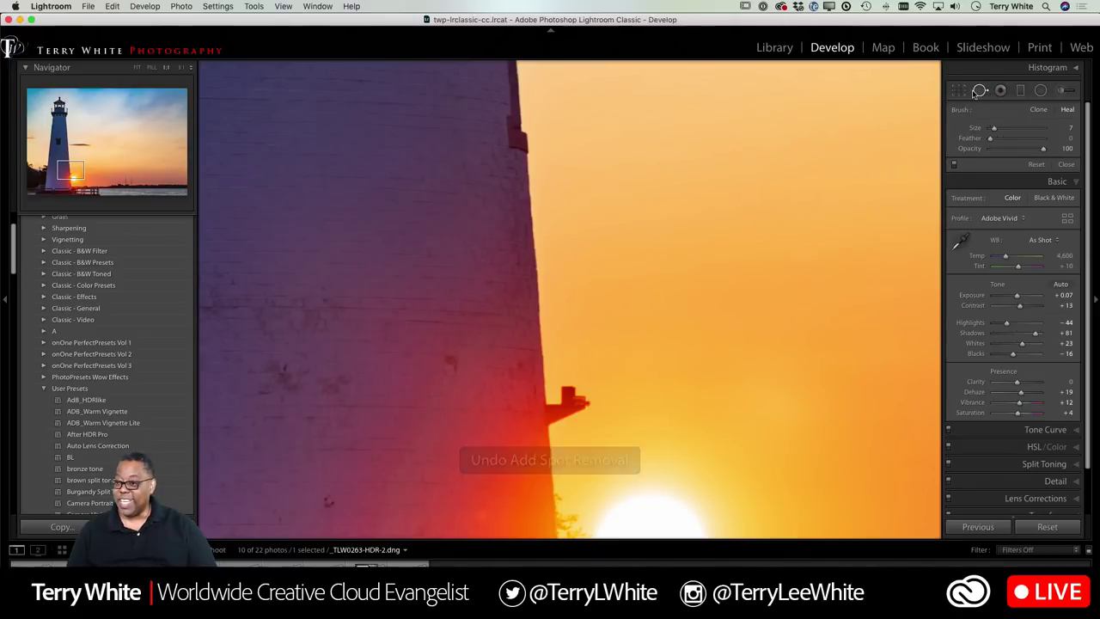
pyautogui.click(696, 258)
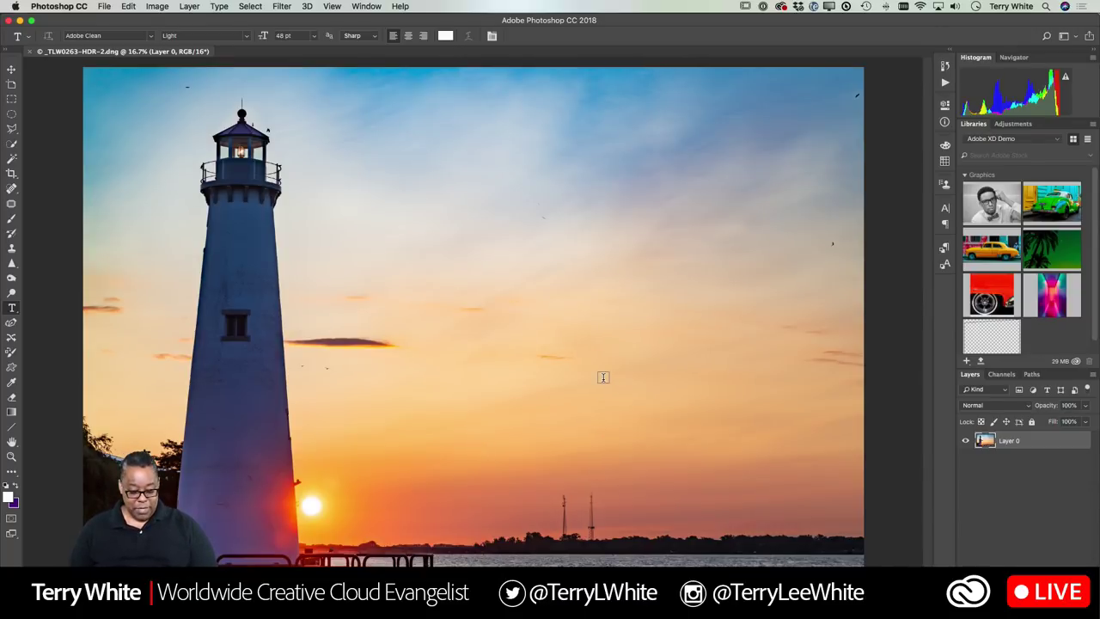
# Zoom to 50% on the upper-right sky and spot-heal the dust spot there.
pyautogui.press('z')
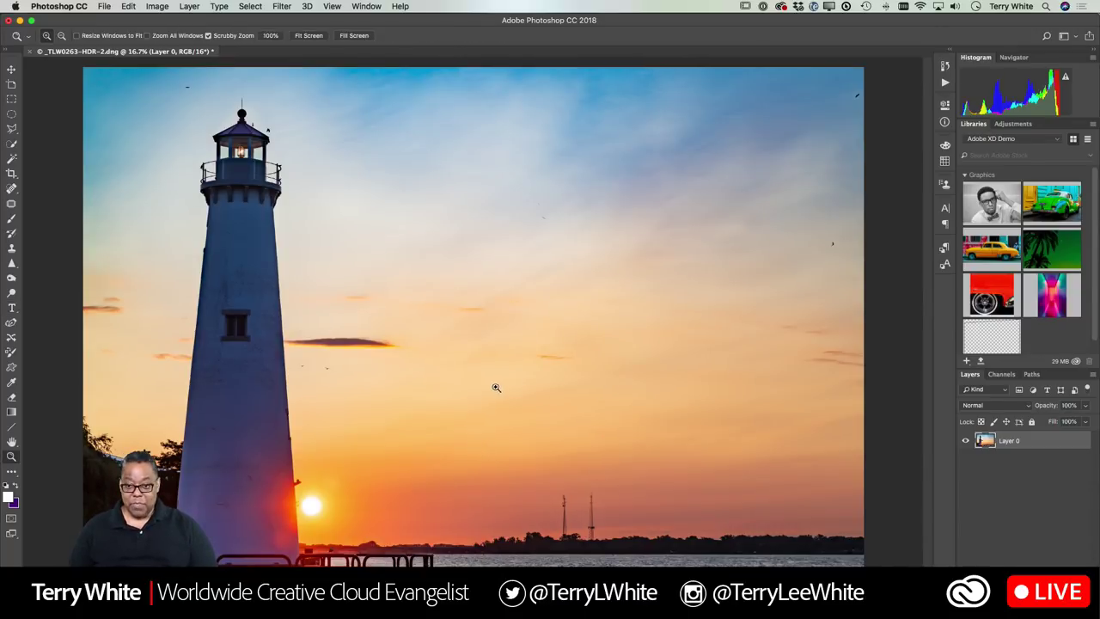
pyautogui.click(858, 99)
pyautogui.click(913, 100)
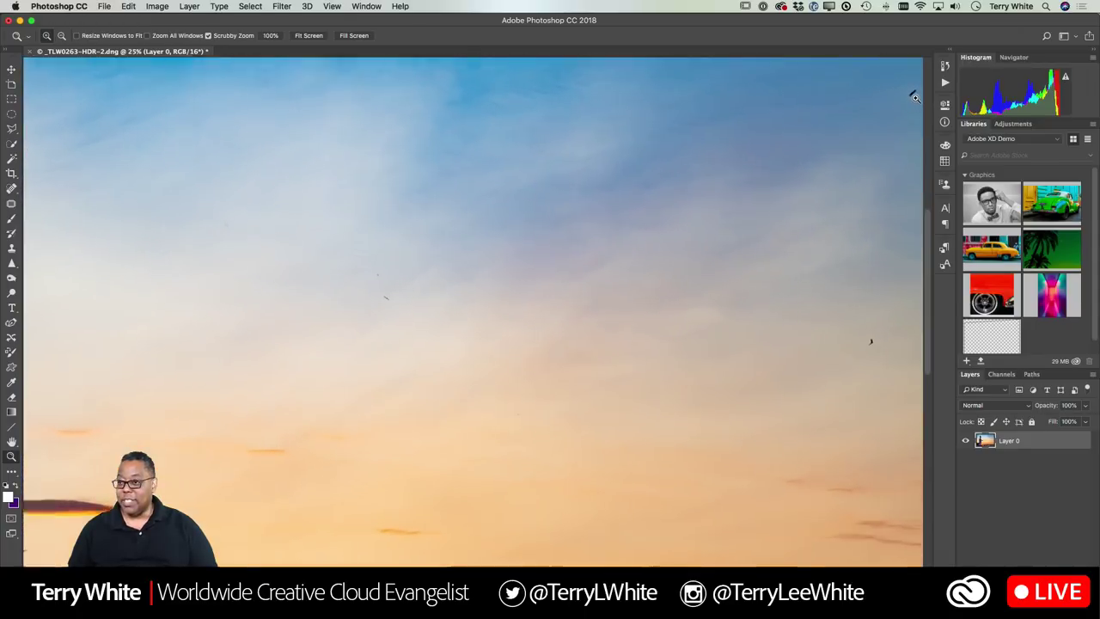
pyautogui.click(913, 102)
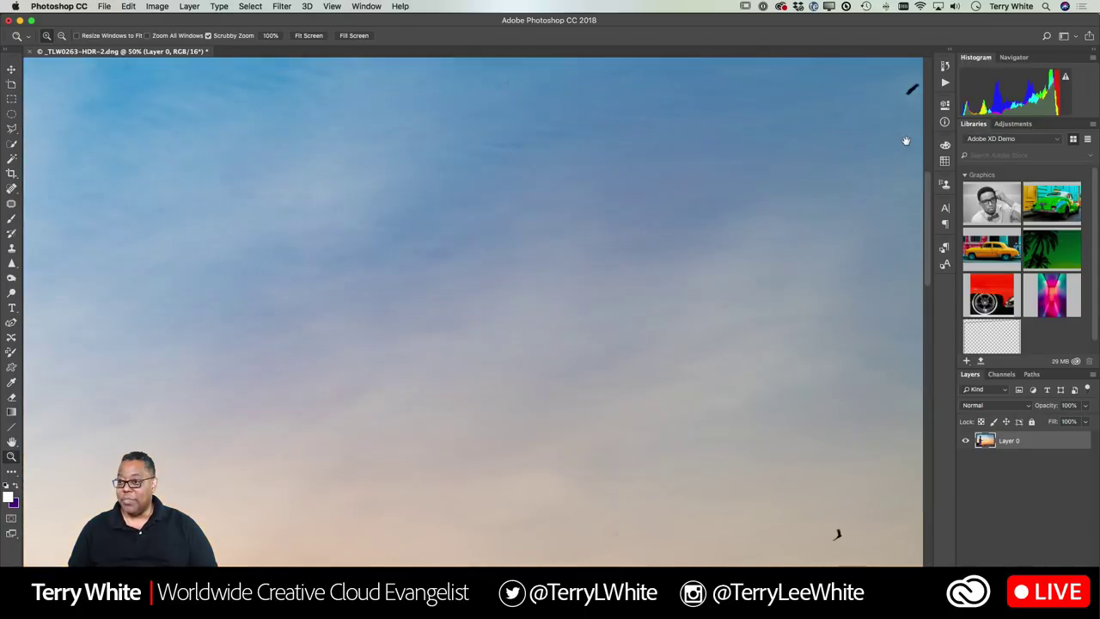
pyautogui.moveTo(907, 142); pyautogui.dragTo(764, 238)
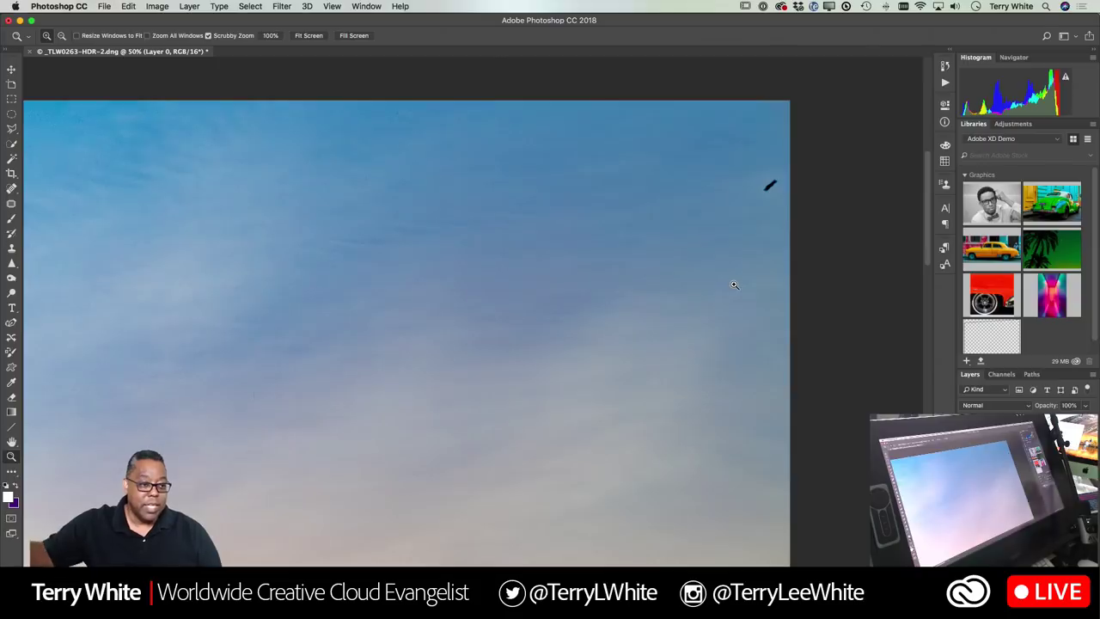
pyautogui.click(11, 188)
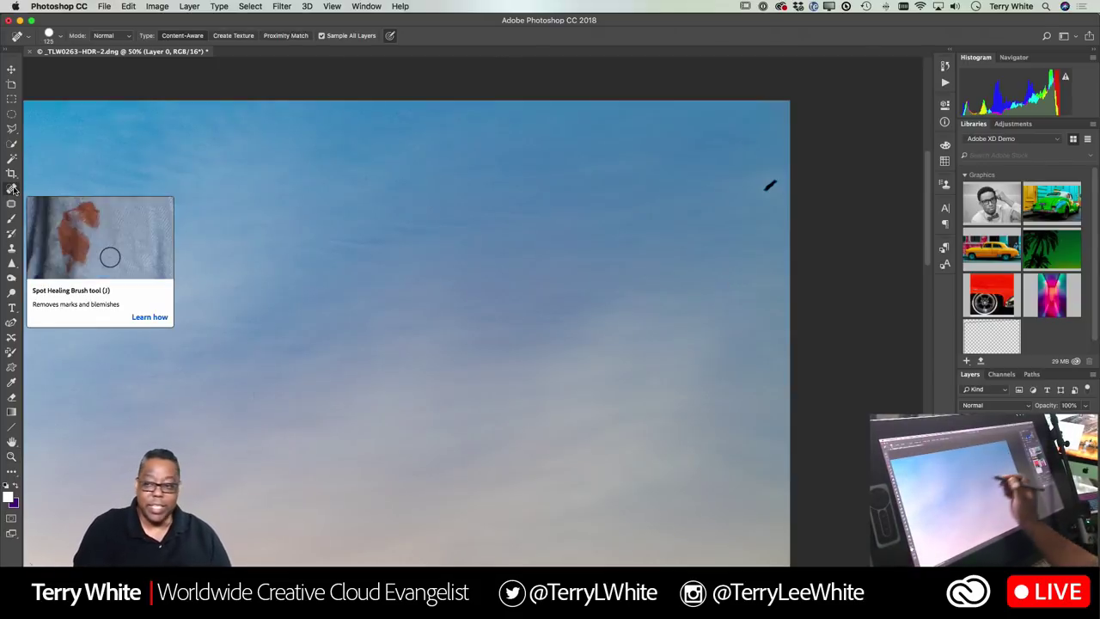
pyautogui.click(773, 185)
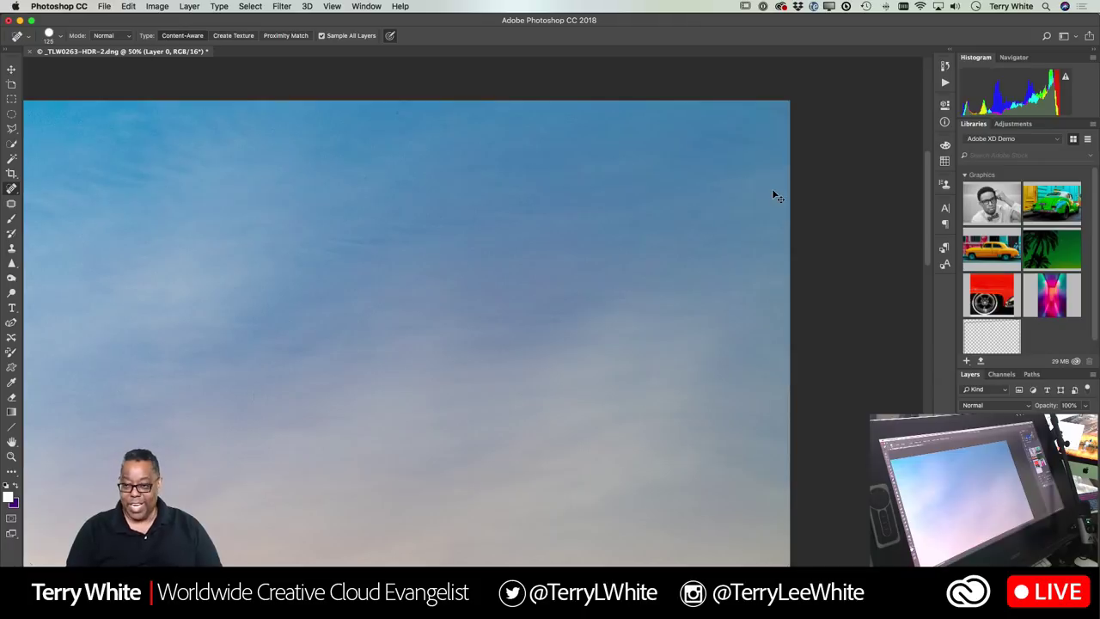
# Zoom onto the tower's ledge and paint it away with a smaller Spot Healing Brush.
pyautogui.press('super+0')
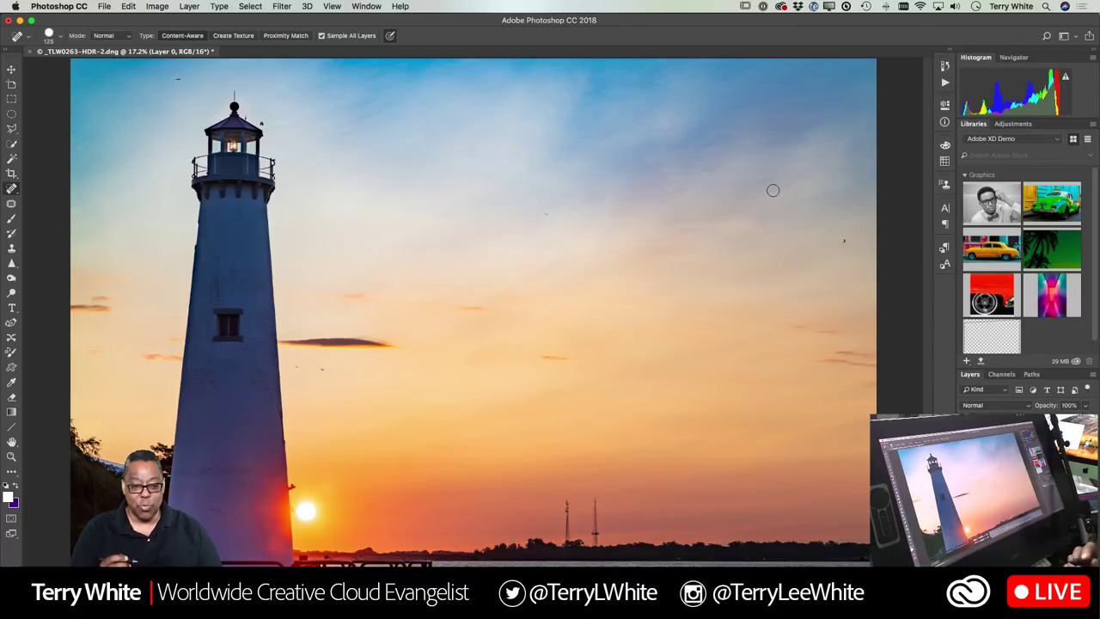
pyautogui.press('z')
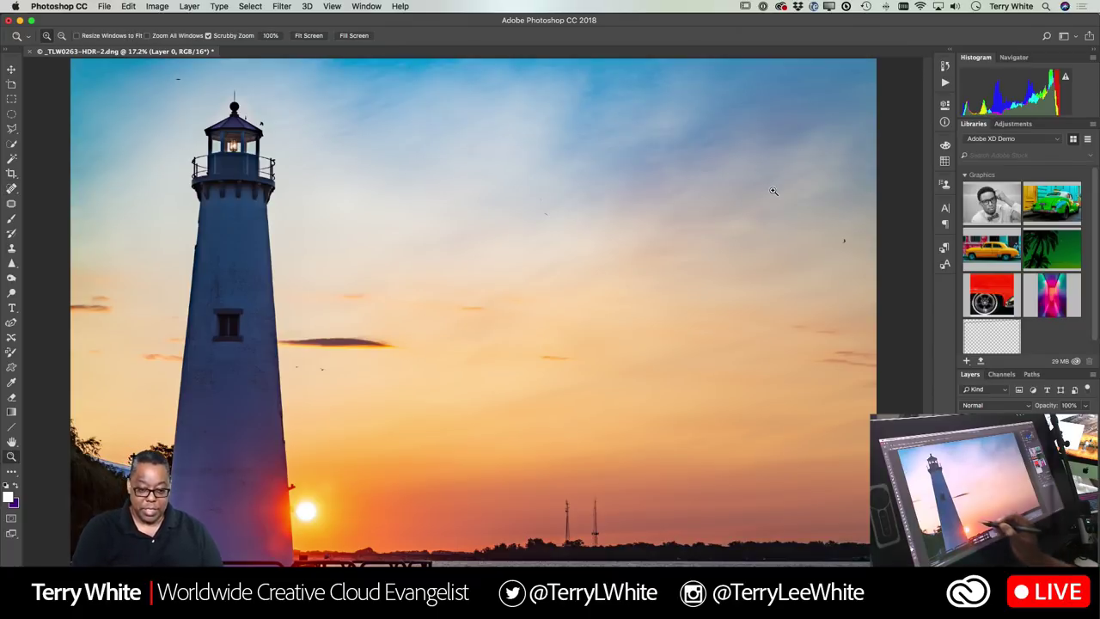
pyautogui.moveTo(286, 476)
pyautogui.mouseDown()
pyautogui.moveTo(378, 531)
pyautogui.moveTo(424, 453)
pyautogui.mouseUp()
pyautogui.press('j')
pyautogui.press('[')
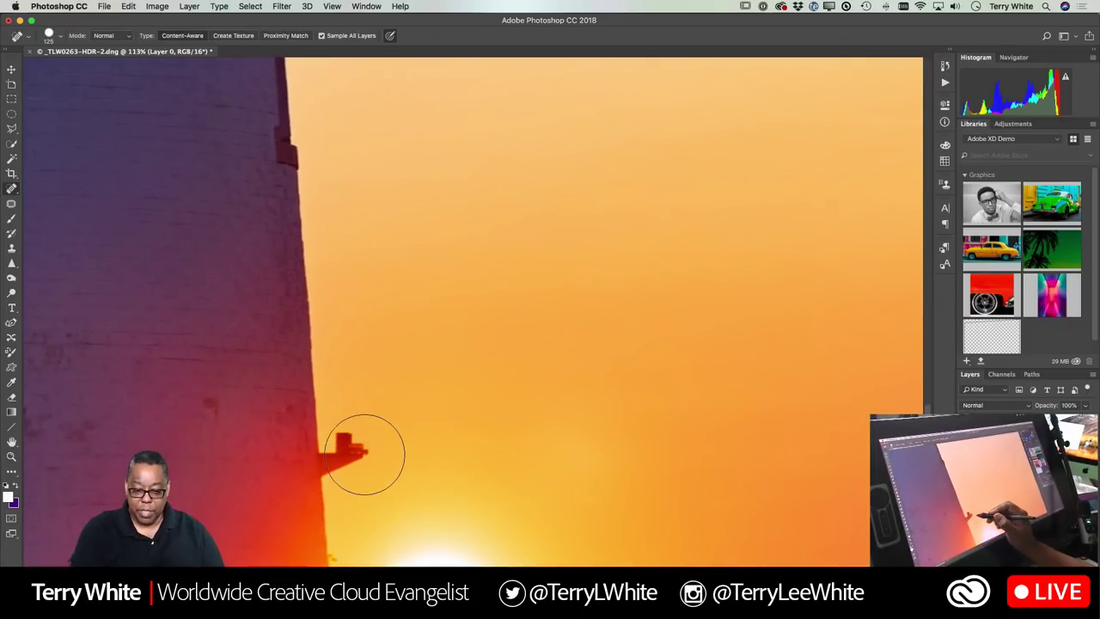
pyautogui.press('[')
pyautogui.press('[')
pyautogui.press('[')
pyautogui.press('[')
pyautogui.press('[')
pyautogui.press('[')
pyautogui.press('[')
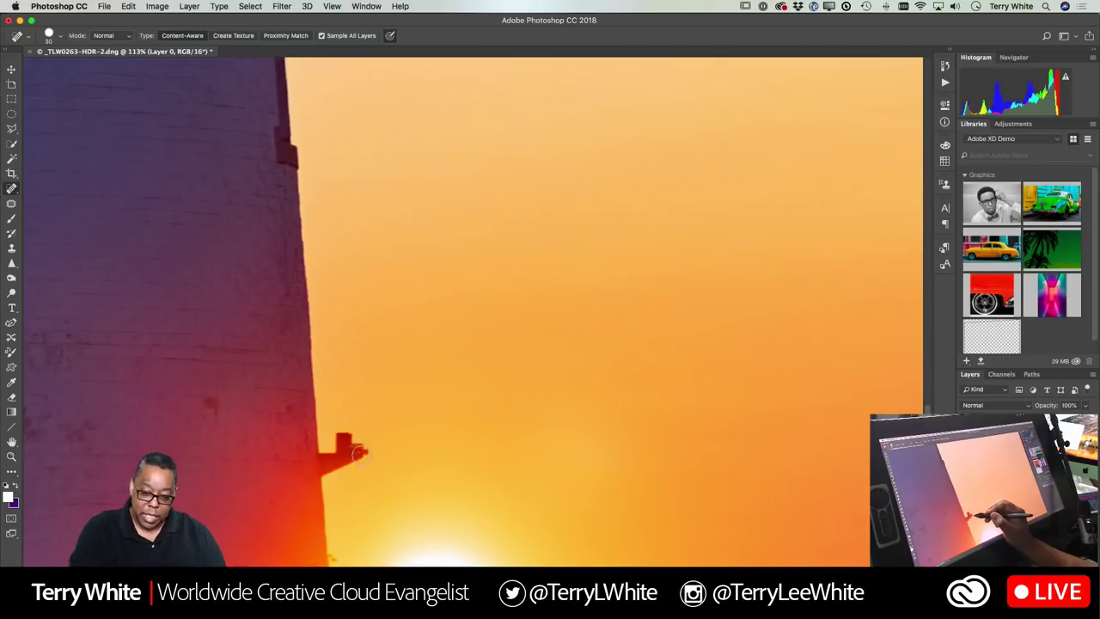
pyautogui.moveTo(362, 449)
pyautogui.mouseDown()
pyautogui.moveTo(363, 460)
pyautogui.moveTo(358, 442)
pyautogui.moveTo(343, 440)
pyautogui.moveTo(332, 483)
pyautogui.mouseUp()
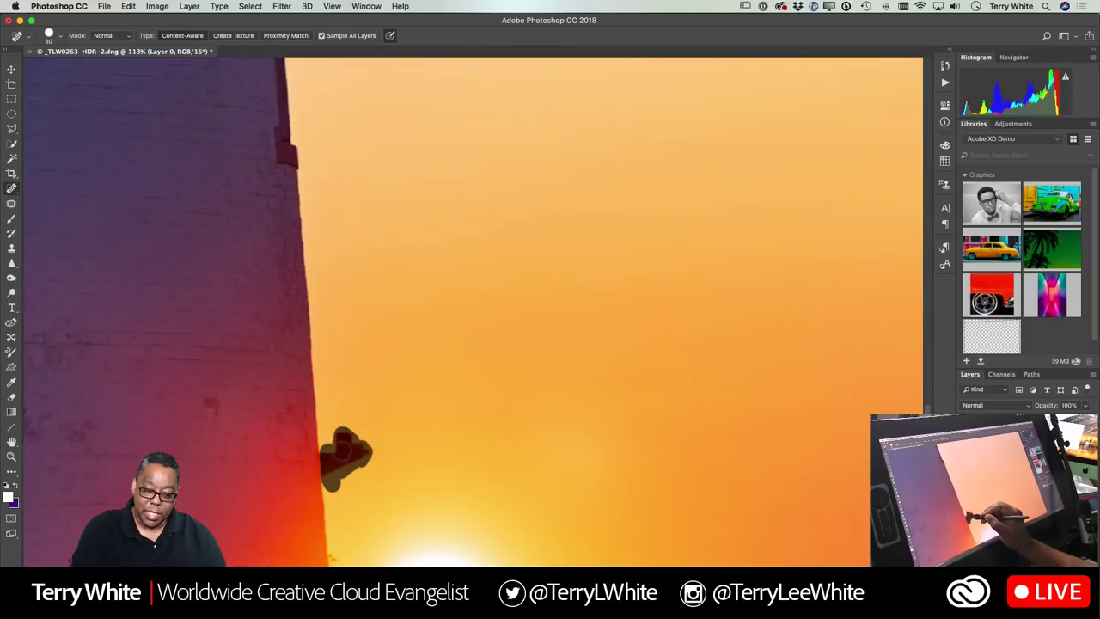
pyautogui.moveTo(332, 483); pyautogui.dragTo(332, 488)
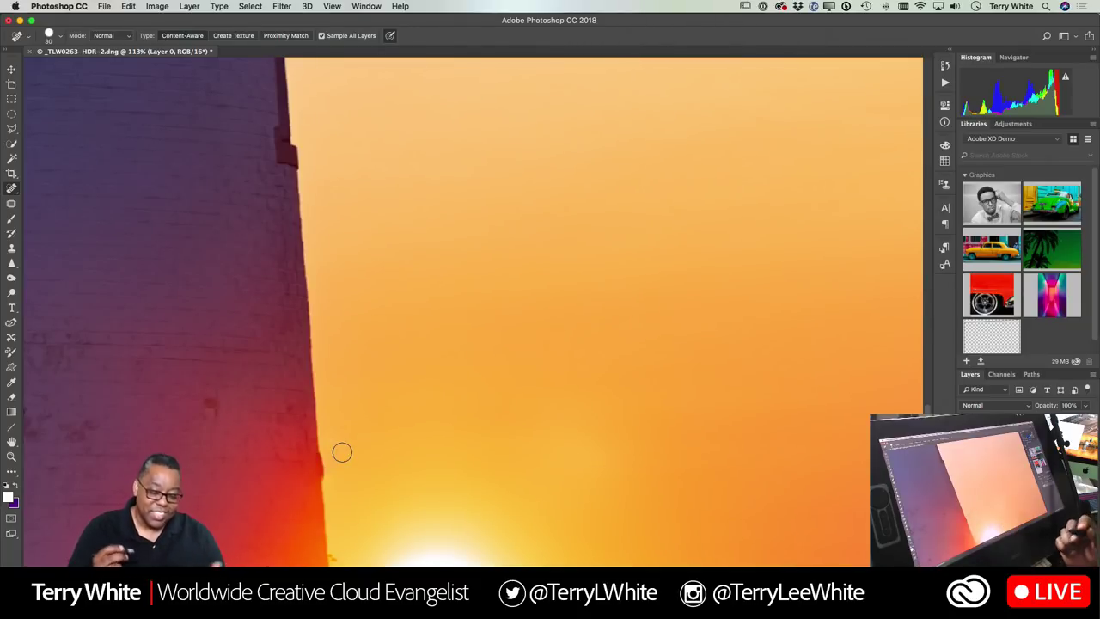
# Clone-stamp the tower's wall edge smooth using a 40 px brush sampled from adjacent sky.
pyautogui.press('s')
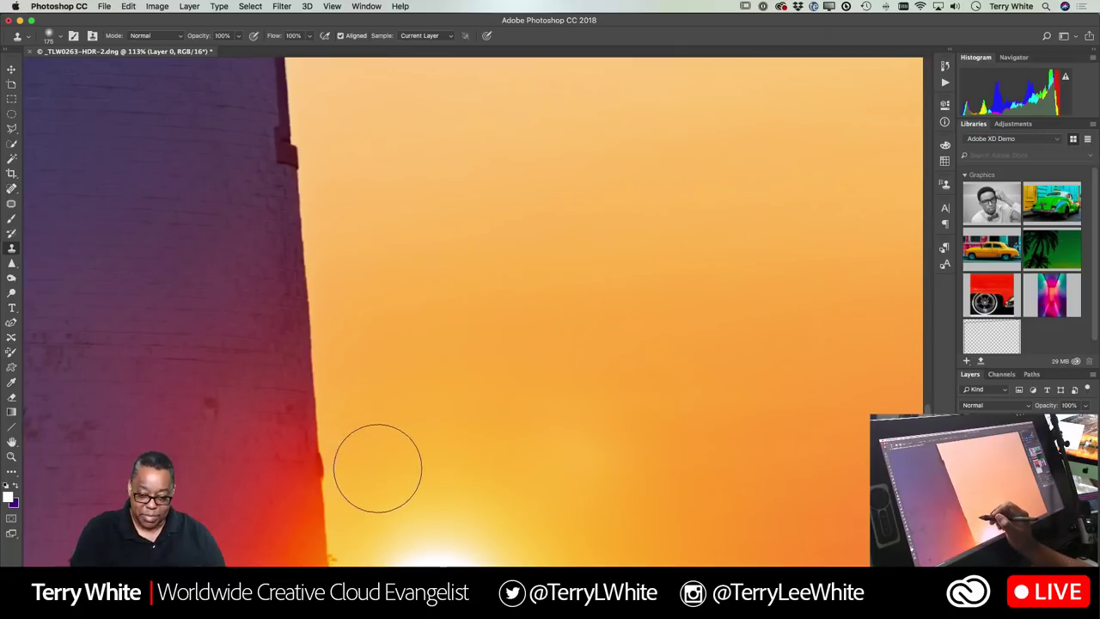
pyautogui.press('[')
pyautogui.press('[')
pyautogui.press('[')
pyautogui.press('[')
pyautogui.press('[')
pyautogui.press('[')
pyautogui.press('[')
pyautogui.press('[')
pyautogui.press('[')
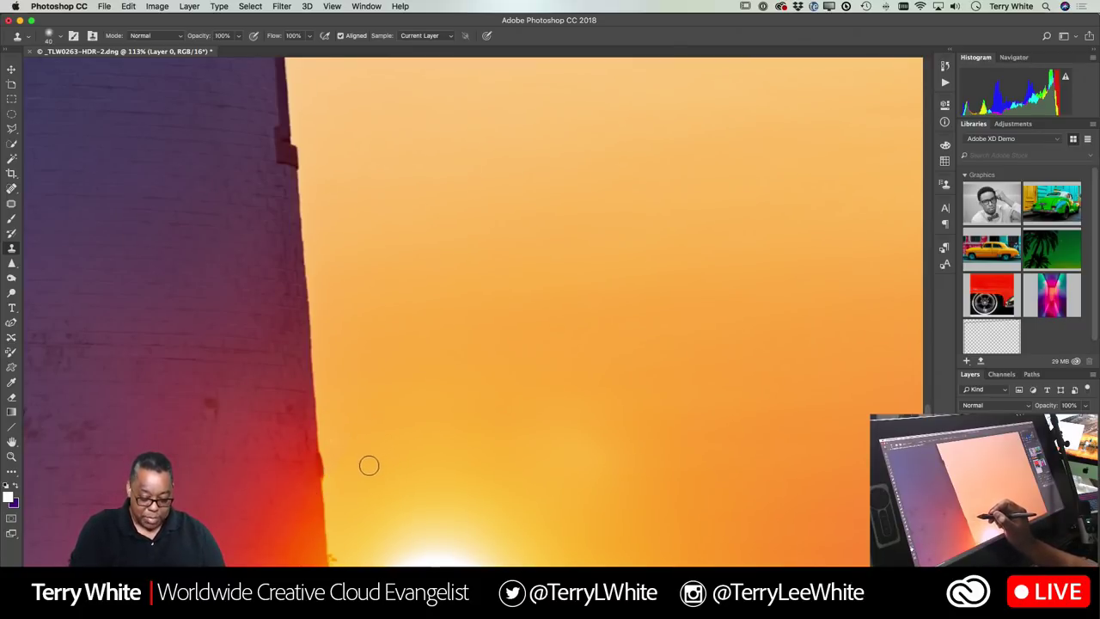
pyautogui.keyDown('alt'); pyautogui.click(353, 464); pyautogui.keyUp('alt')
pyautogui.click(332, 466)
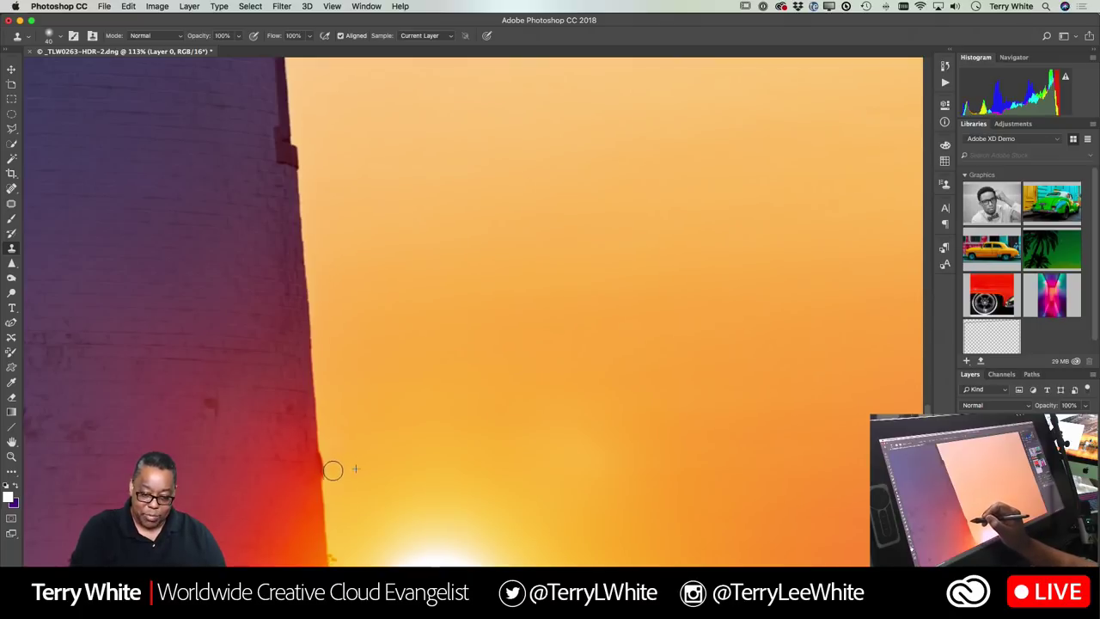
pyautogui.moveTo(332, 467)
pyautogui.mouseDown()
pyautogui.moveTo(329, 455)
pyautogui.moveTo(332, 477)
pyautogui.moveTo(331, 443)
pyautogui.mouseUp()
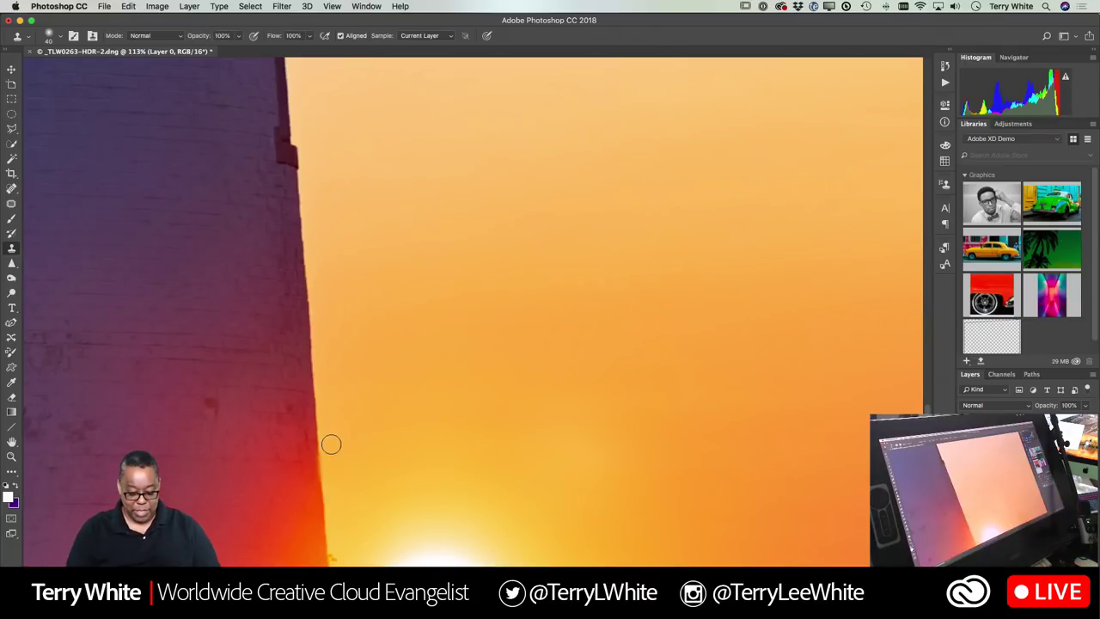
pyautogui.press('super+0')
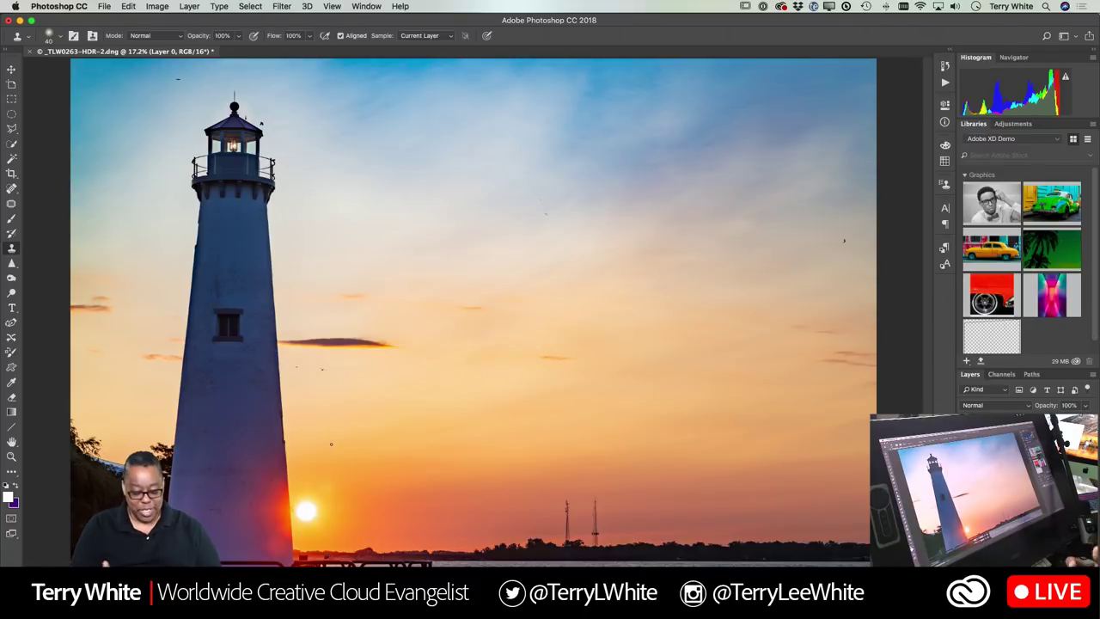
# Zoom in on the two horizon antennas, spot-heal both away, then fit the photo on screen.
pyautogui.press('z')
pyautogui.moveTo(595, 512)
pyautogui.mouseDown()
pyautogui.moveTo(613, 525)
pyautogui.moveTo(622, 504)
pyautogui.mouseUp()
pyautogui.moveTo(634, 544); pyautogui.dragTo(602, 487)
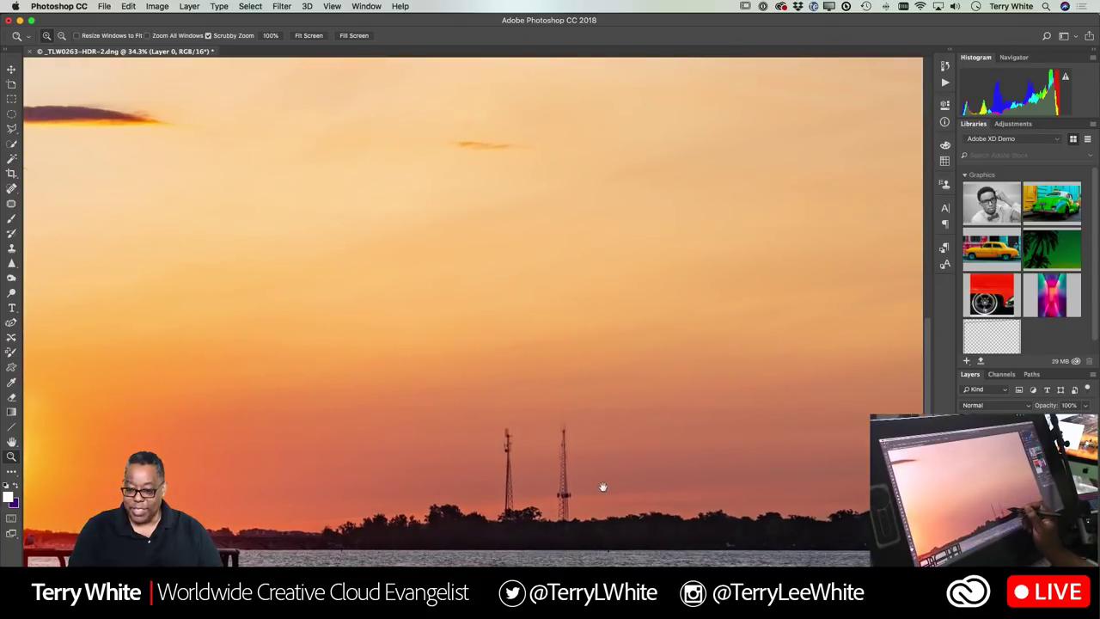
pyautogui.click(11, 189)
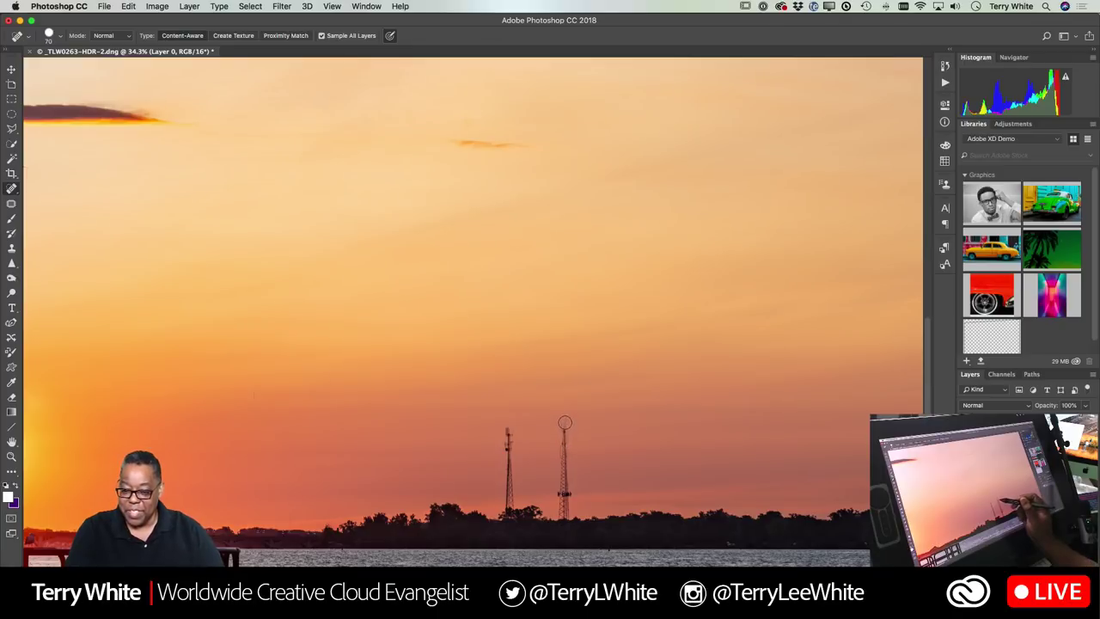
pyautogui.moveTo(565, 423); pyautogui.dragTo(562, 497)
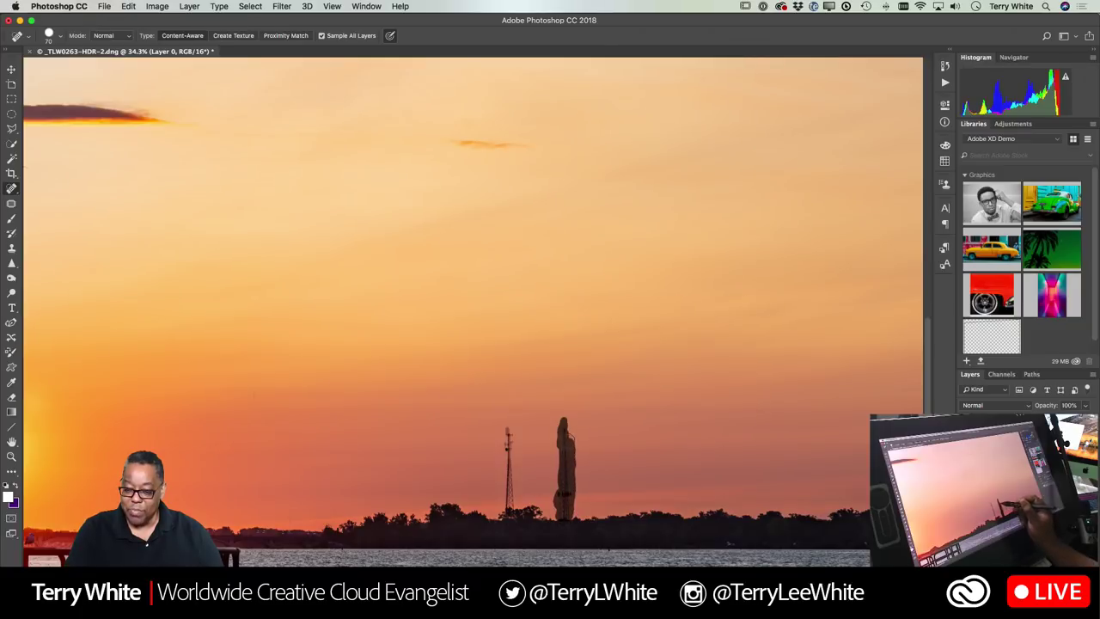
pyautogui.moveTo(565, 421); pyautogui.dragTo(563, 420)
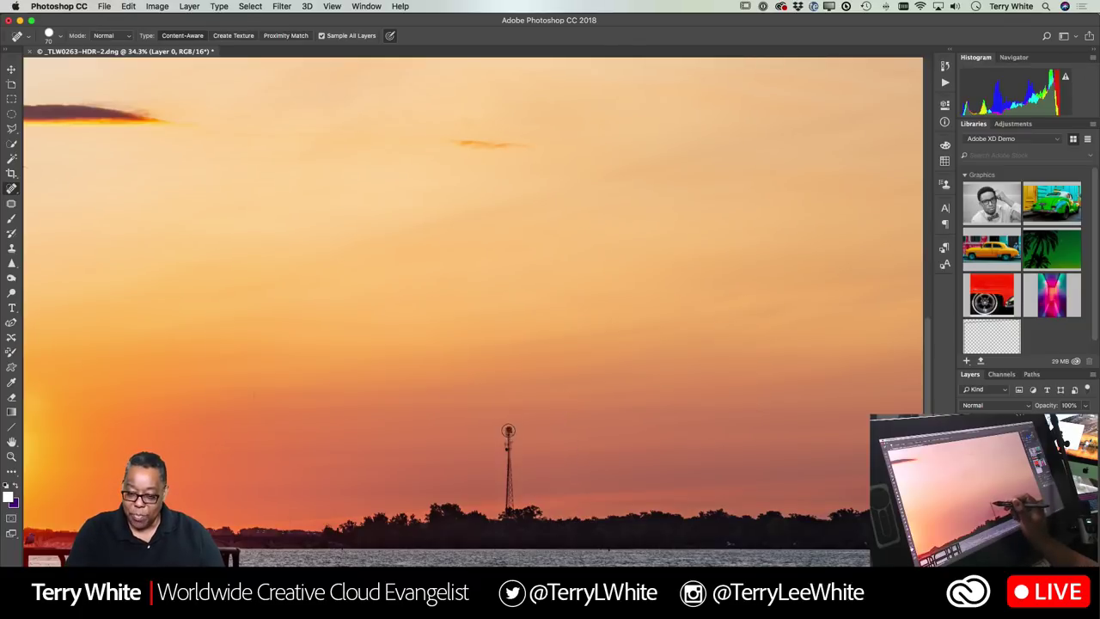
pyautogui.moveTo(509, 460); pyautogui.dragTo(509, 486)
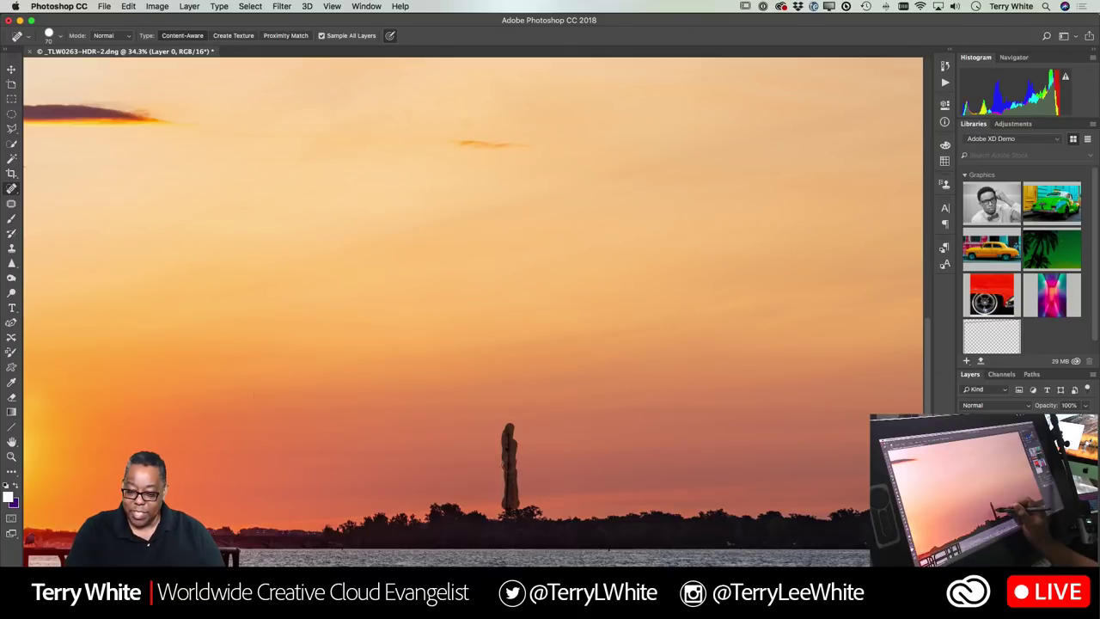
pyautogui.moveTo(508, 423); pyautogui.dragTo(507, 428)
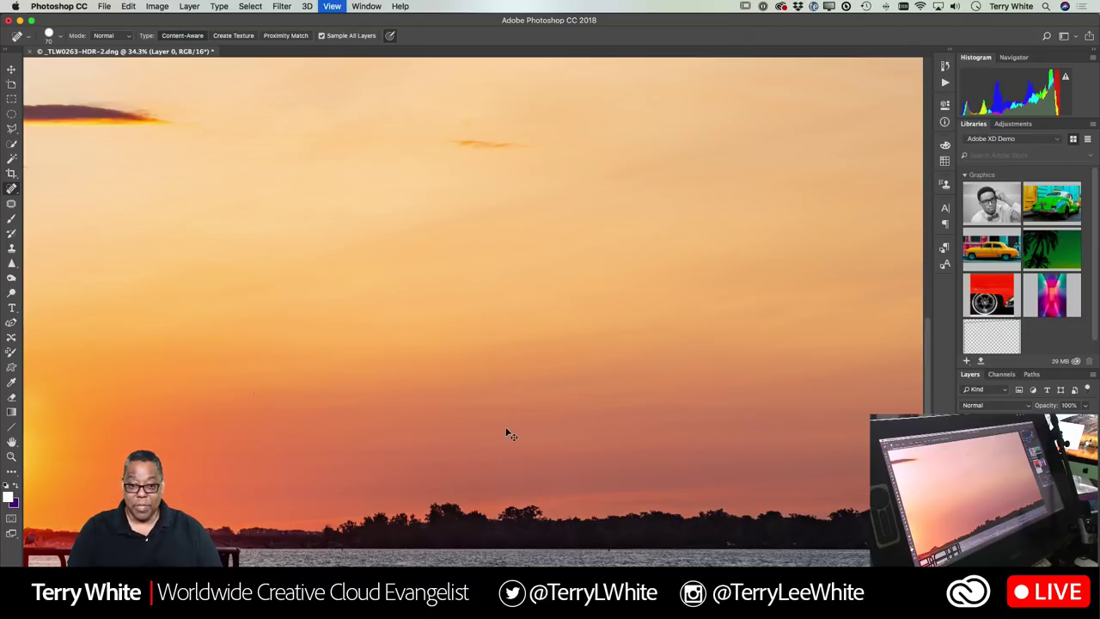
pyautogui.press('super+0')
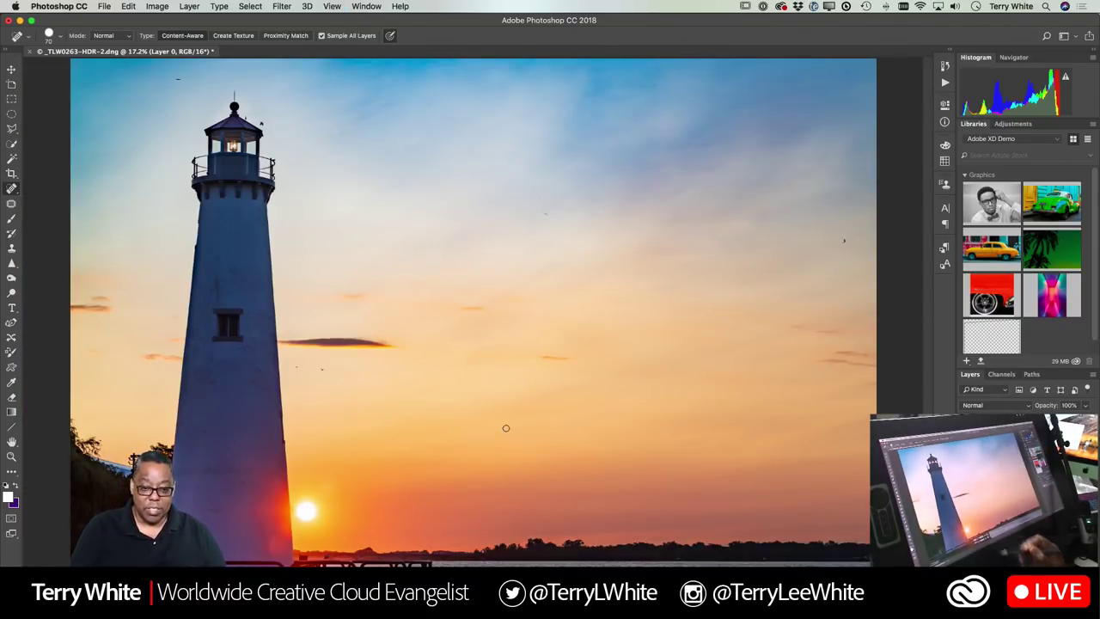
# Zoom in and spot-heal the small bird beside the lighthouse top.
pyautogui.press('z')
pyautogui.moveTo(317, 372)
pyautogui.mouseDown()
pyautogui.moveTo(407, 420)
pyautogui.moveTo(338, 405)
pyautogui.mouseUp()
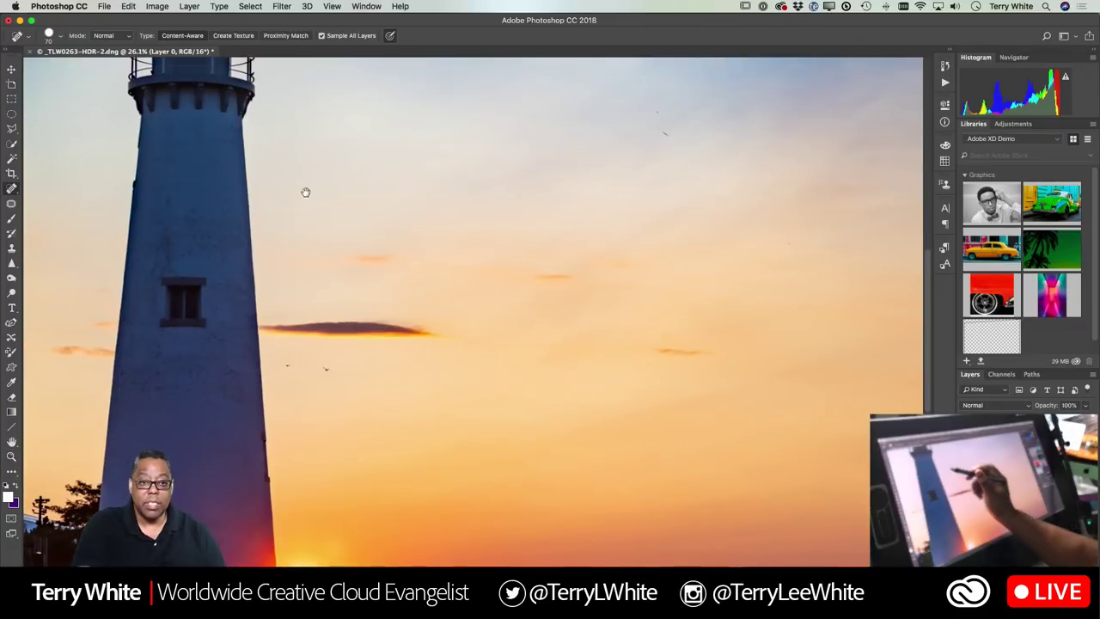
pyautogui.scroll(-2, 363, 398)
pyautogui.press('j')
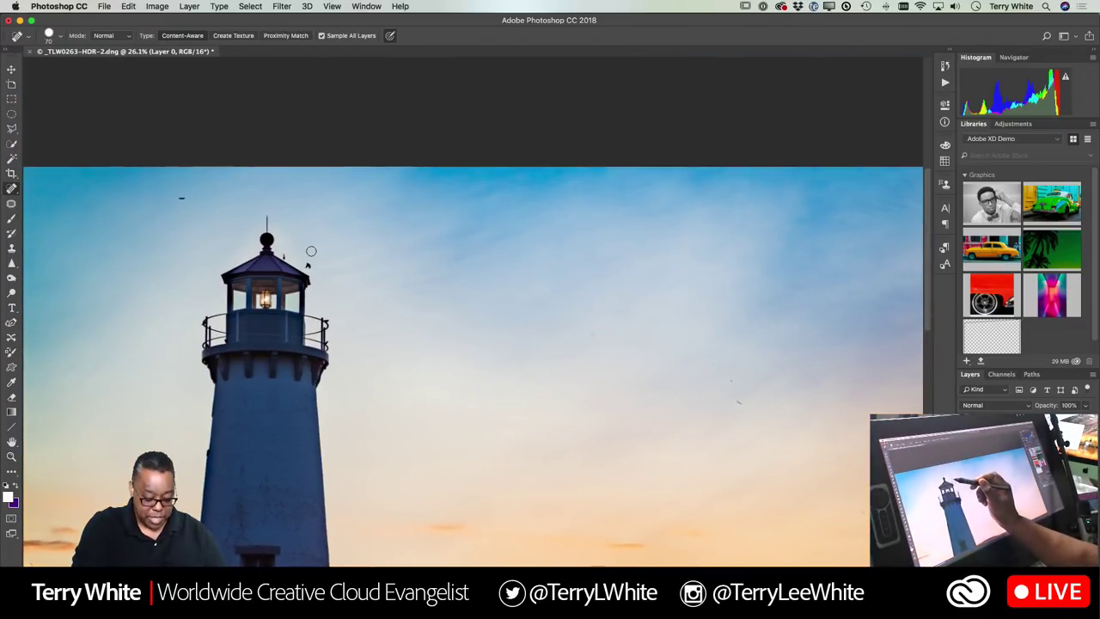
pyautogui.moveTo(315, 252); pyautogui.dragTo(356, 271)
# Zoom and pan to the blimp in the blue sky, heal it out, then fit on screen.
pyautogui.press('z')
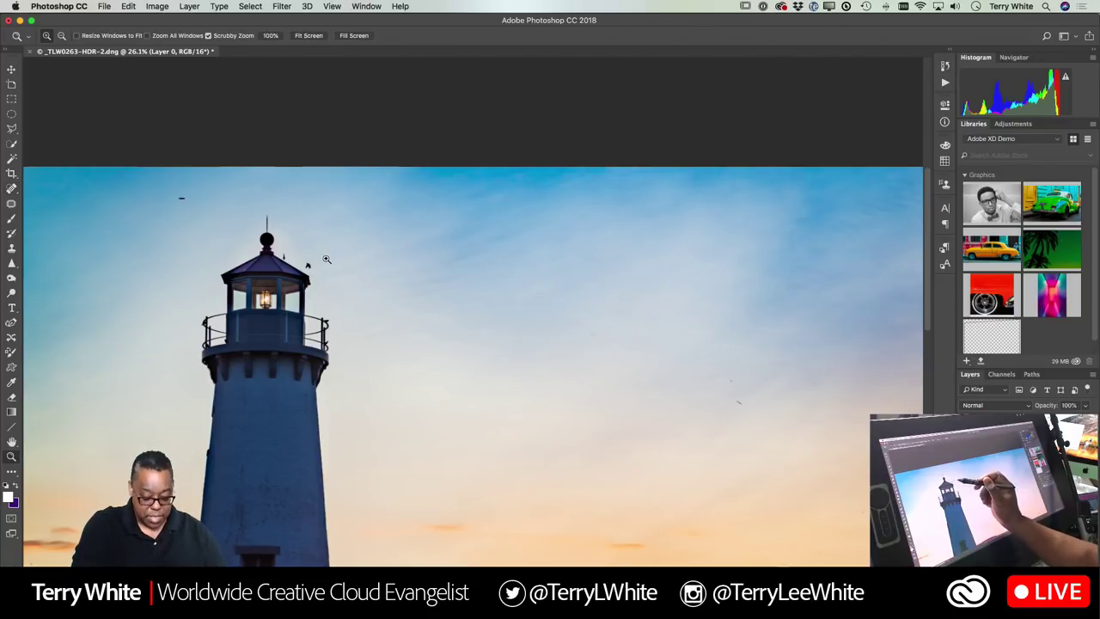
pyautogui.moveTo(329, 259); pyautogui.dragTo(400, 307)
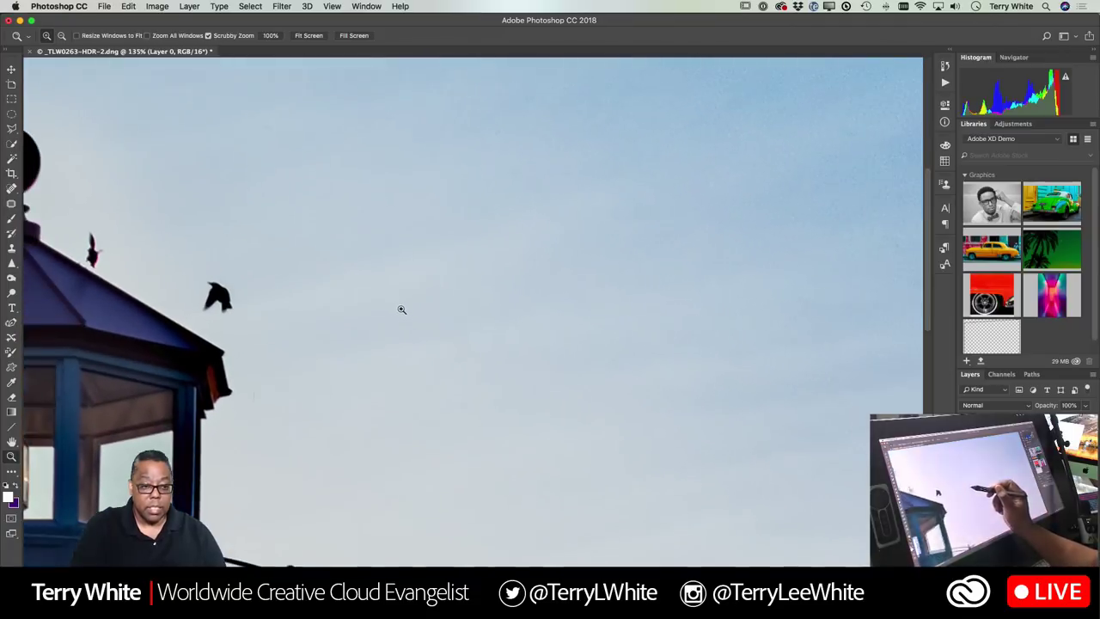
pyautogui.moveTo(292, 404); pyautogui.dragTo(585, 518)
pyautogui.moveTo(326, 352); pyautogui.dragTo(560, 502)
pyautogui.moveTo(356, 341)
pyautogui.mouseDown()
pyautogui.moveTo(466, 449)
pyautogui.moveTo(506, 445)
pyautogui.mouseUp()
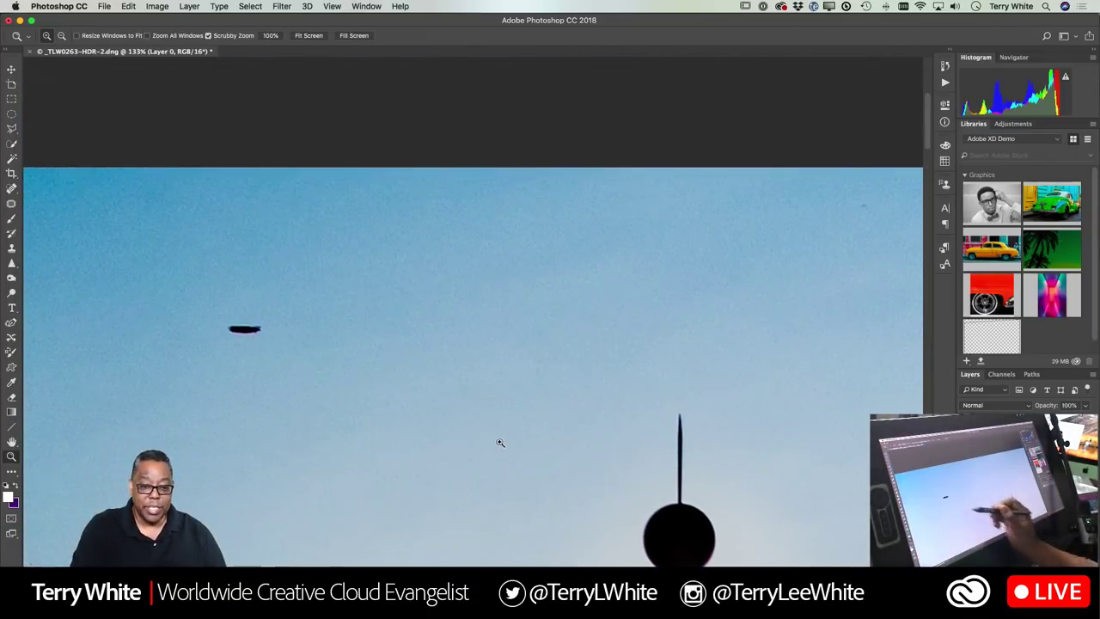
pyautogui.click(261, 332)
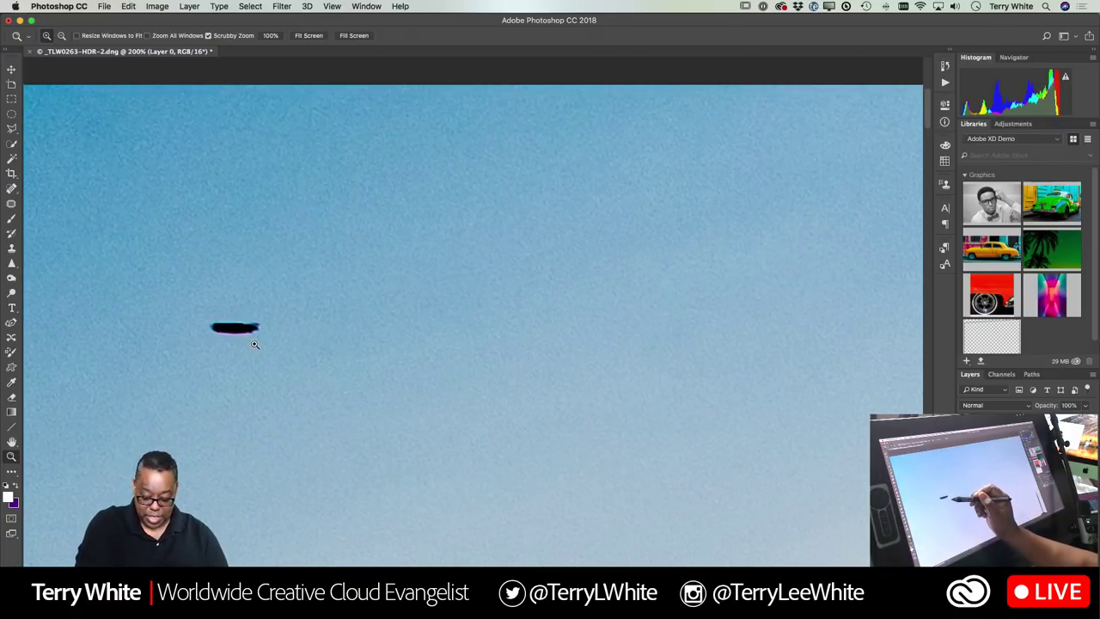
pyautogui.press('j')
pyautogui.moveTo(266, 327); pyautogui.dragTo(204, 339)
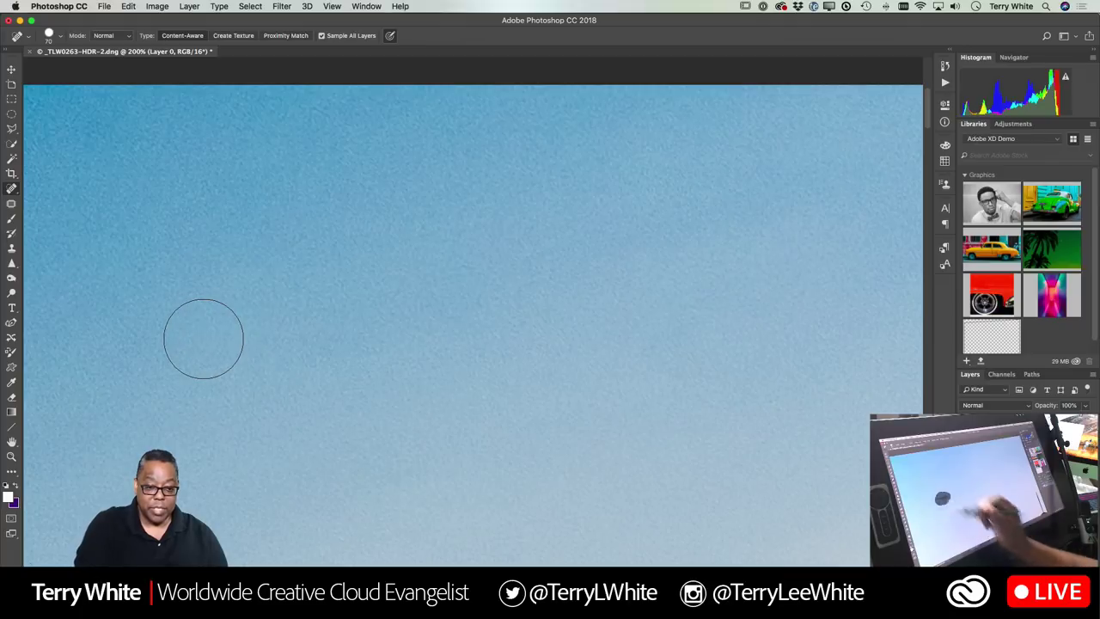
pyautogui.press('super+0')
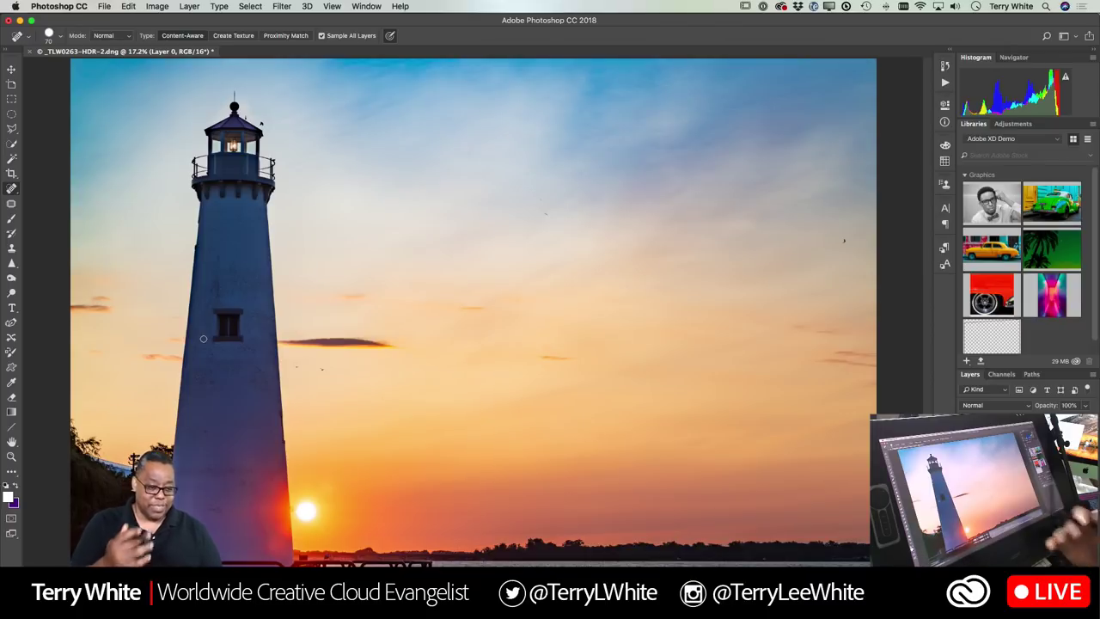
# Zoom and pan onto the utility pole top beside the lighthouse base, then select the Patch tool.
pyautogui.press('z')
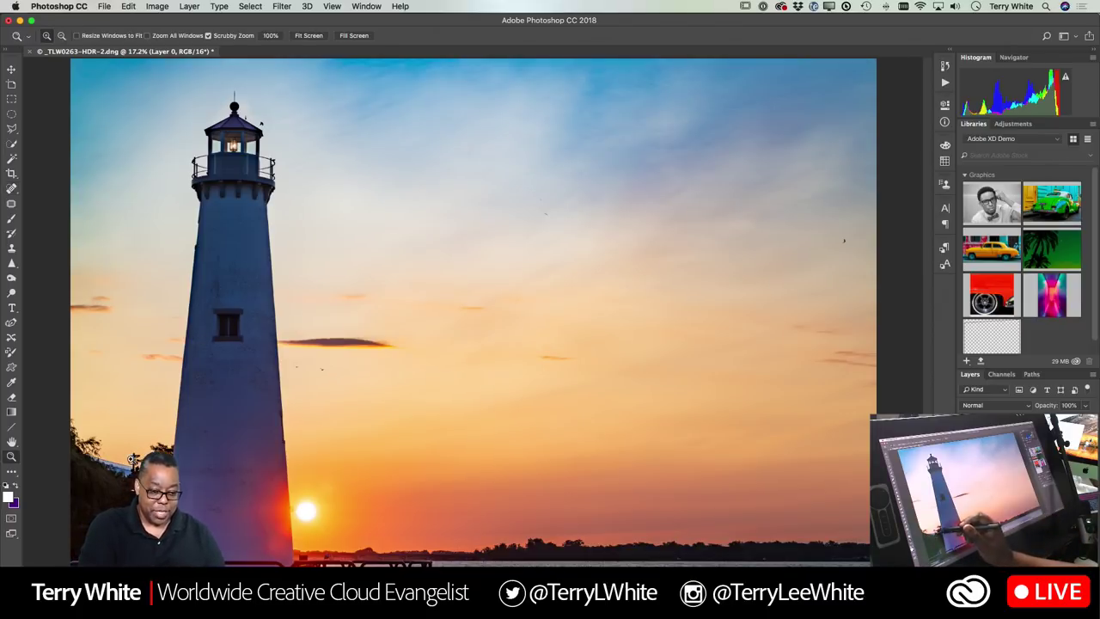
pyautogui.moveTo(130, 458); pyautogui.dragTo(297, 362)
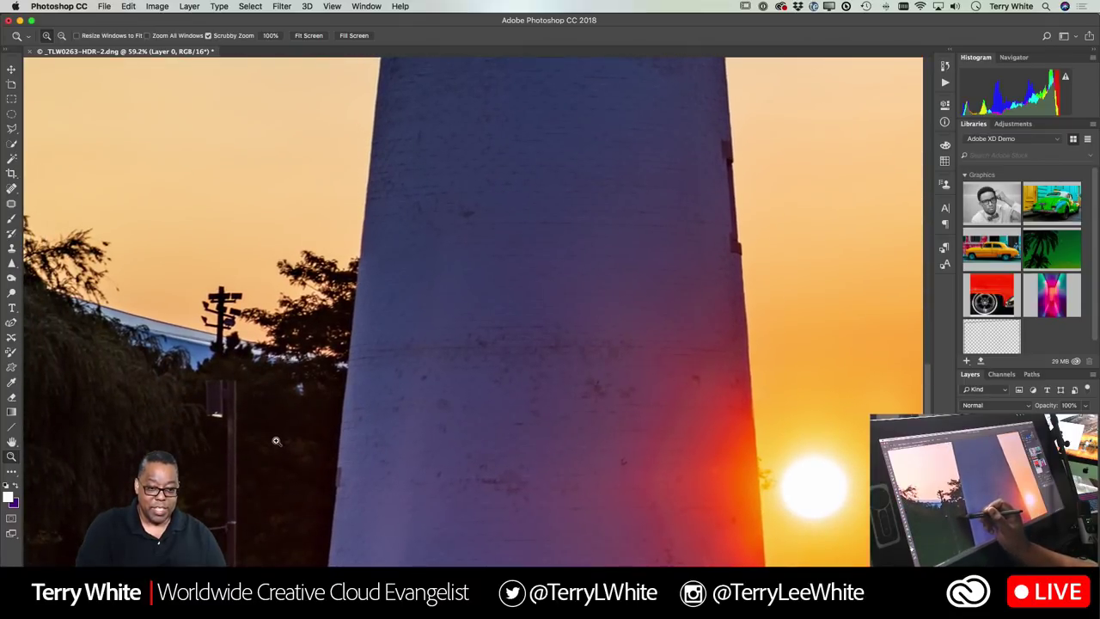
pyautogui.moveTo(312, 504); pyautogui.dragTo(334, 410)
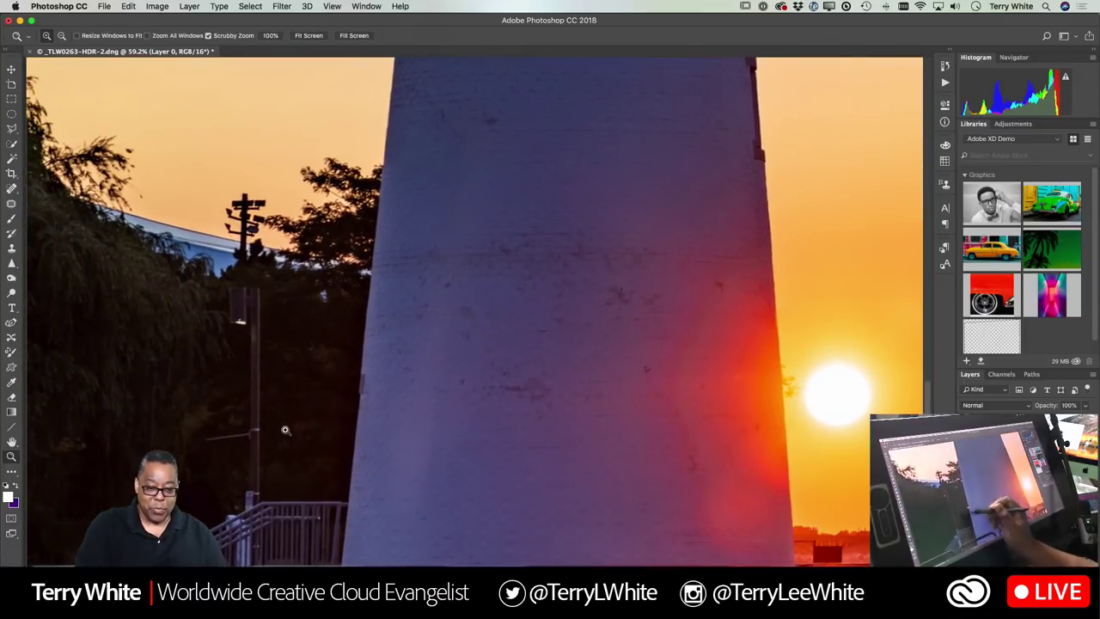
pyautogui.moveTo(247, 222); pyautogui.dragTo(267, 385)
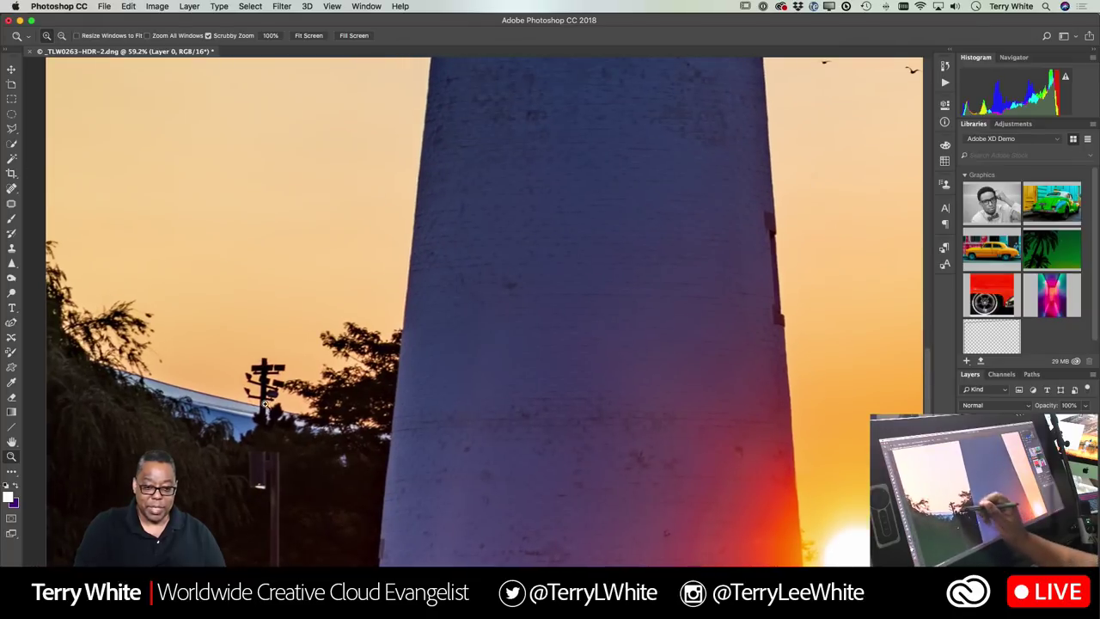
pyautogui.click(12, 205)
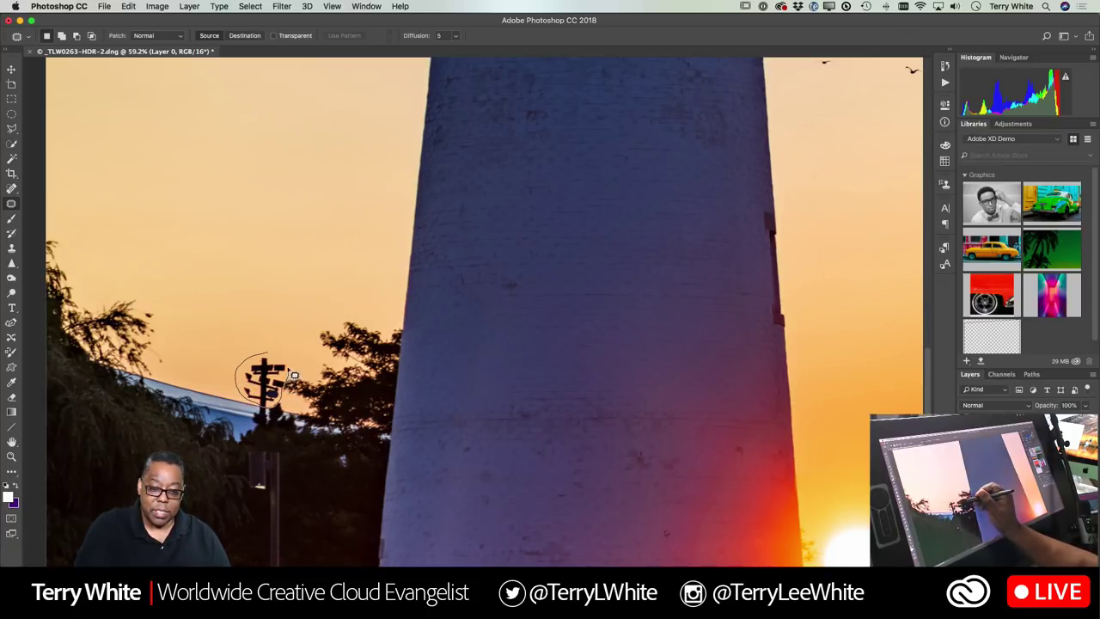
# Patch out the utility pole with Content-Aware, filling it with the sky above it.
pyautogui.moveTo(279, 358); pyautogui.dragTo(273, 355)
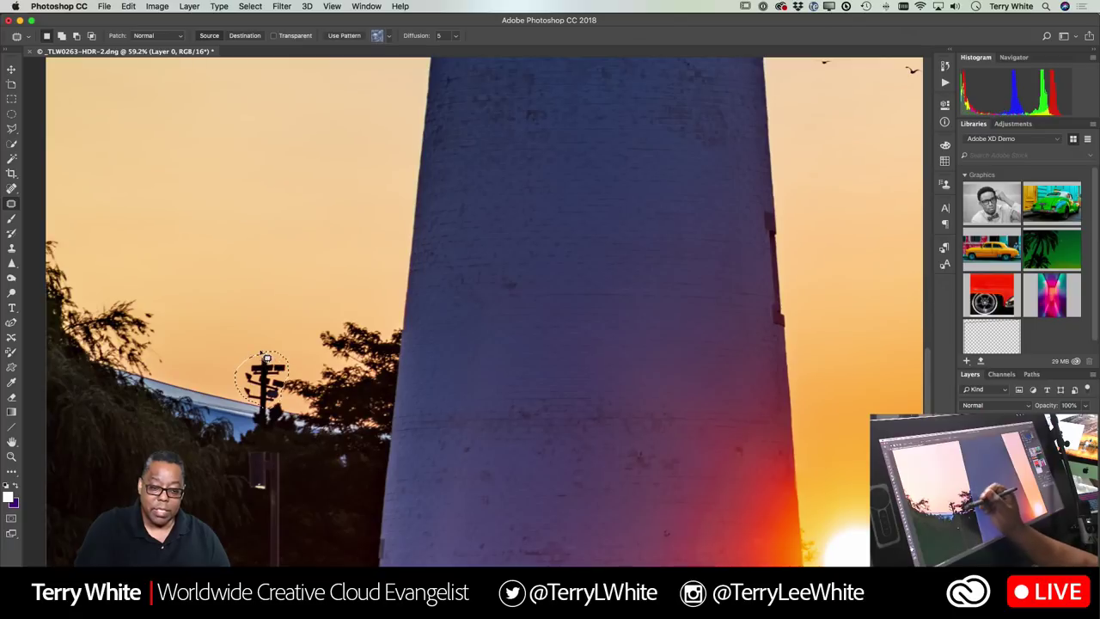
pyautogui.click(178, 36)
pyautogui.click(155, 43)
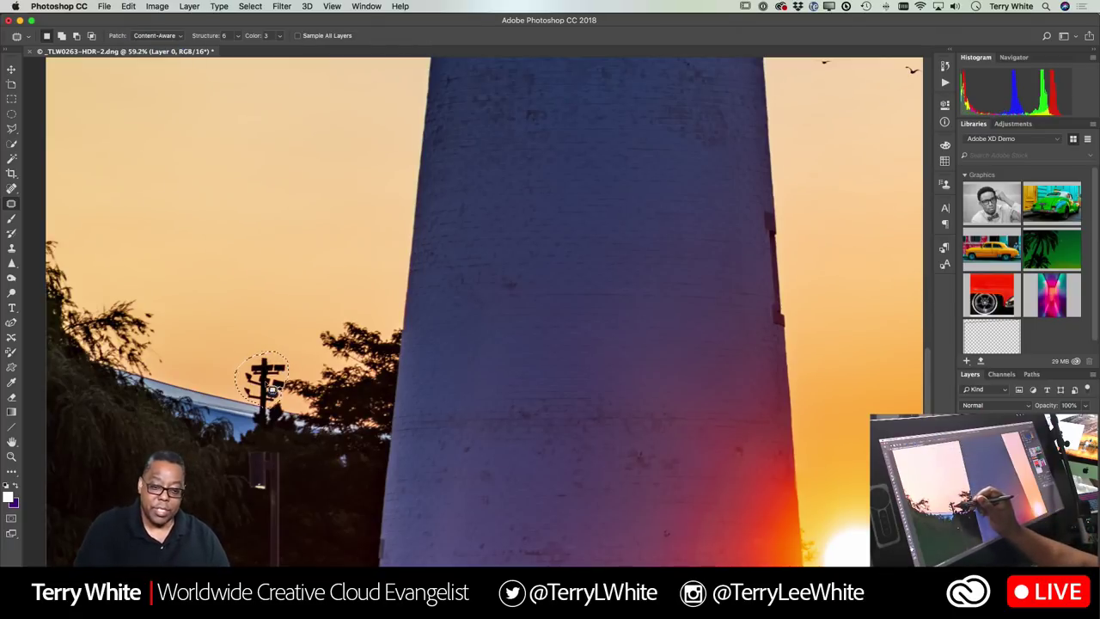
pyautogui.moveTo(268, 385); pyautogui.dragTo(241, 280)
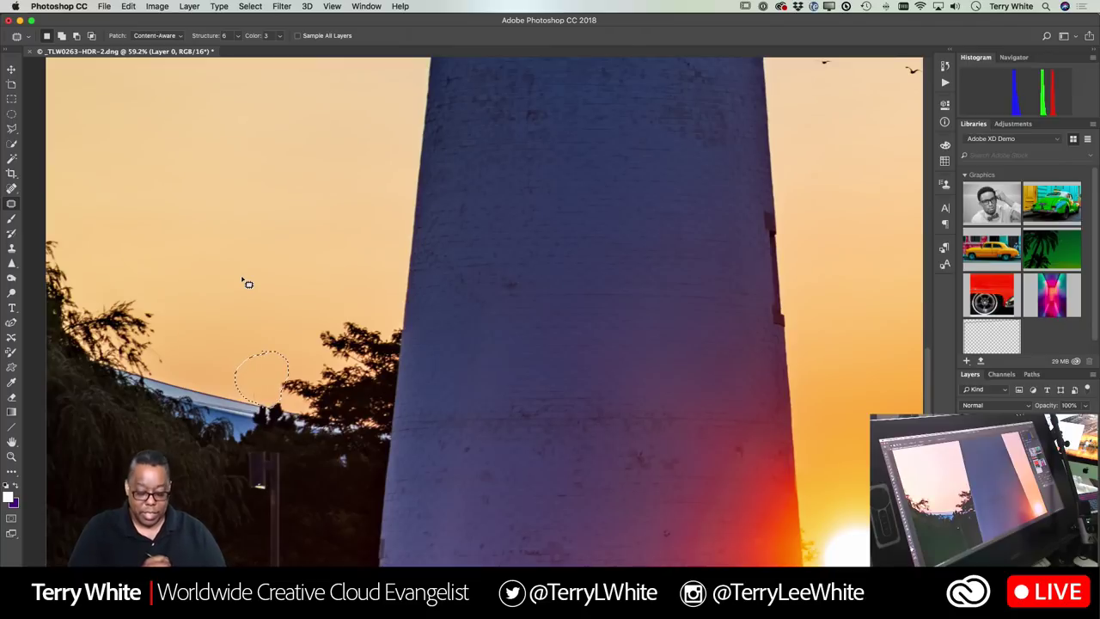
pyautogui.press('super+d')
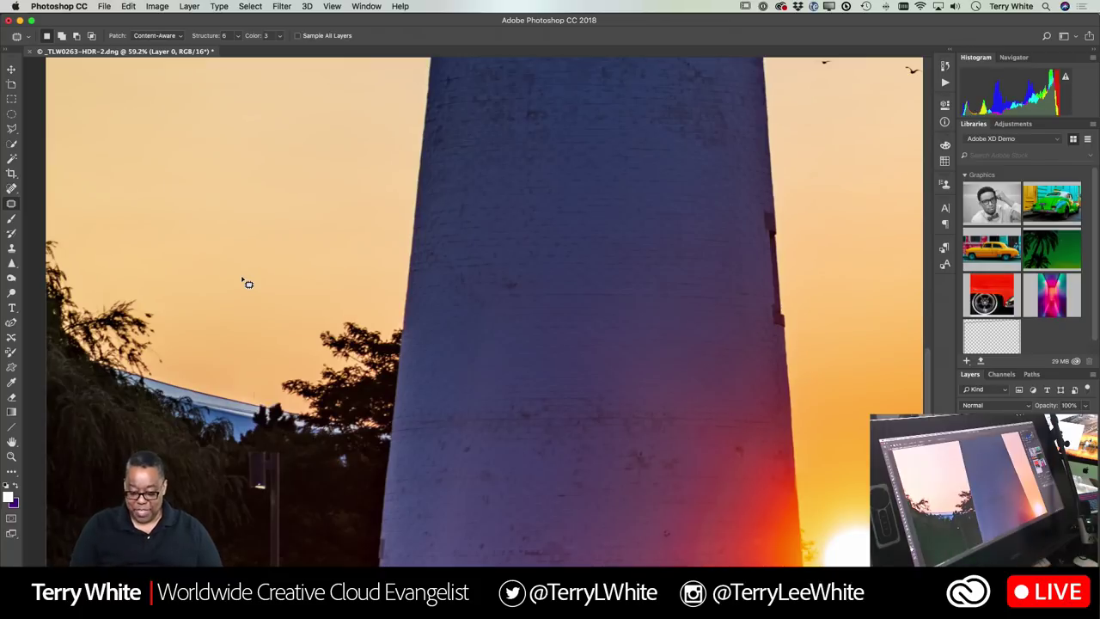
pyautogui.press('super+0')
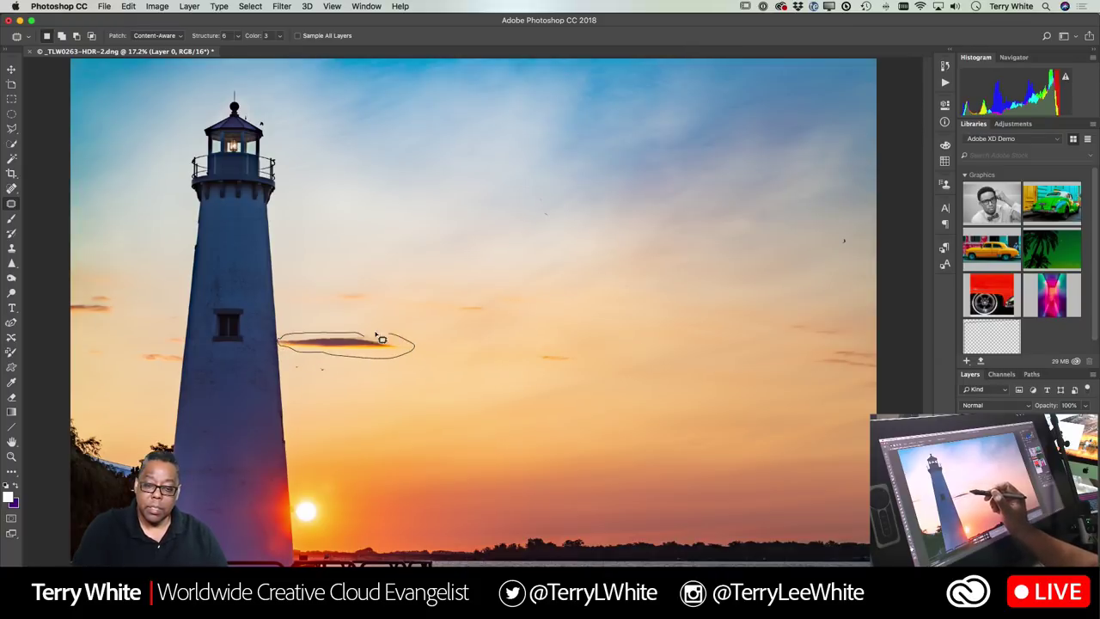
# Copy the thin cloud beside the lighthouse onto a new layer.
pyautogui.moveTo(382, 340)
pyautogui.mouseDown()
pyautogui.moveTo(393, 361)
pyautogui.moveTo(472, 362)
pyautogui.mouseUp()
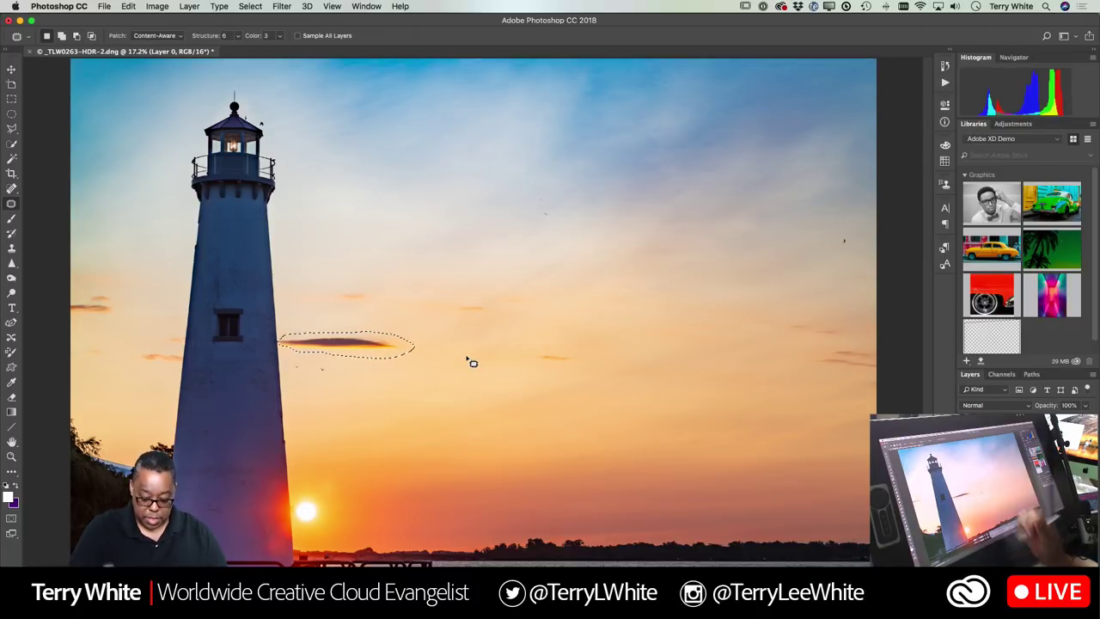
pyautogui.press('super+j')
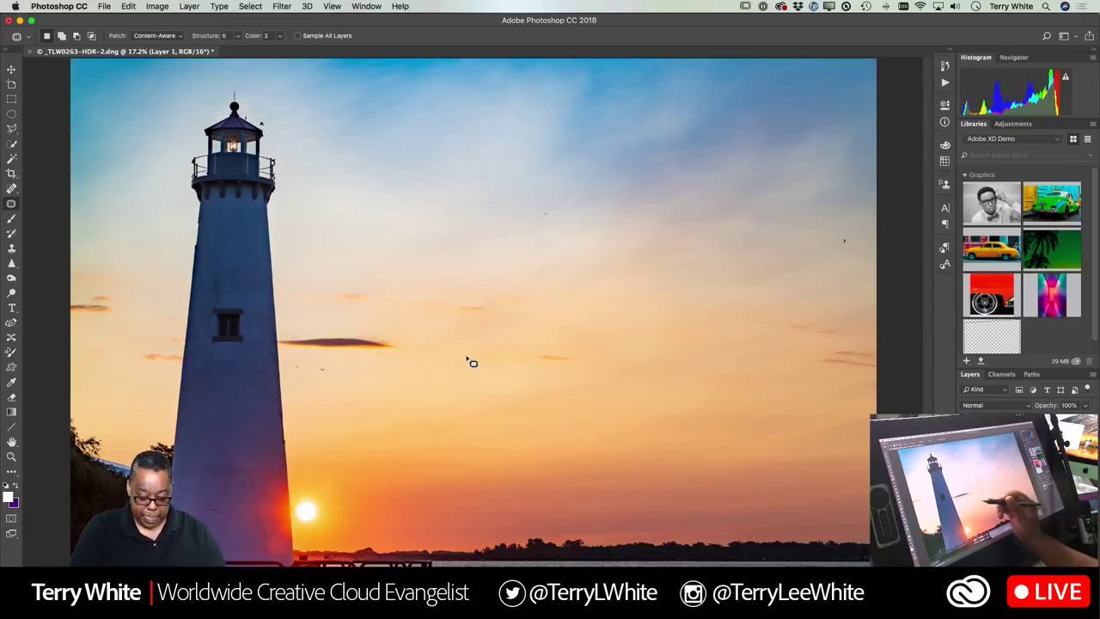
pyautogui.press('t')
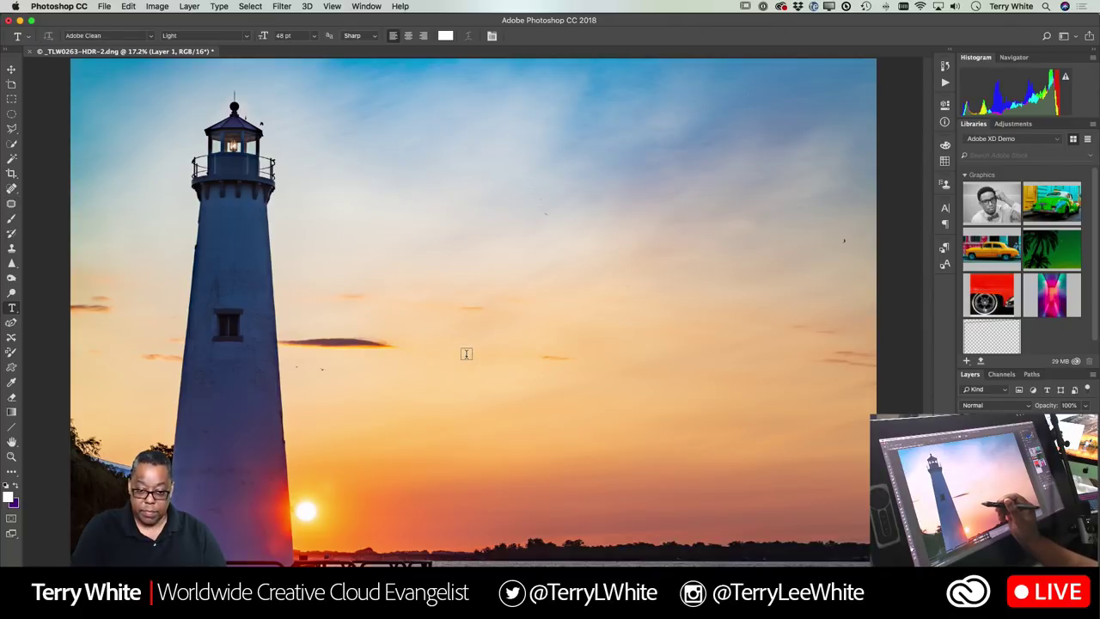
# Move the cloud copy right of the original and shrink it to about 92%.
pyautogui.press('v')
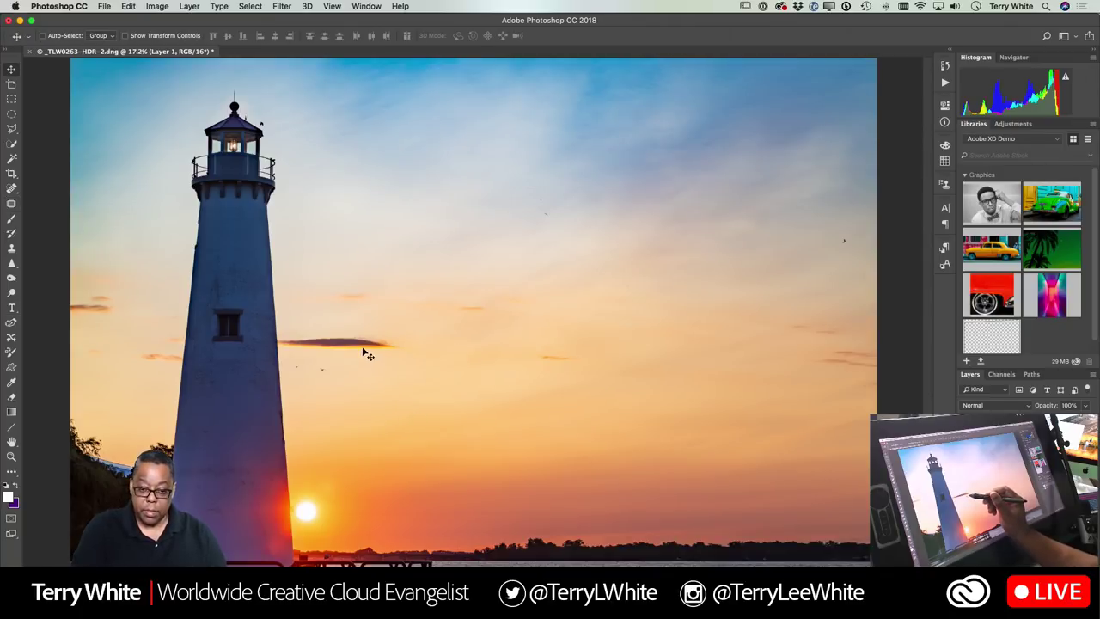
pyautogui.moveTo(369, 351); pyautogui.dragTo(465, 341)
pyautogui.hotkey('ctrl', 't')
pyautogui.press('Return')
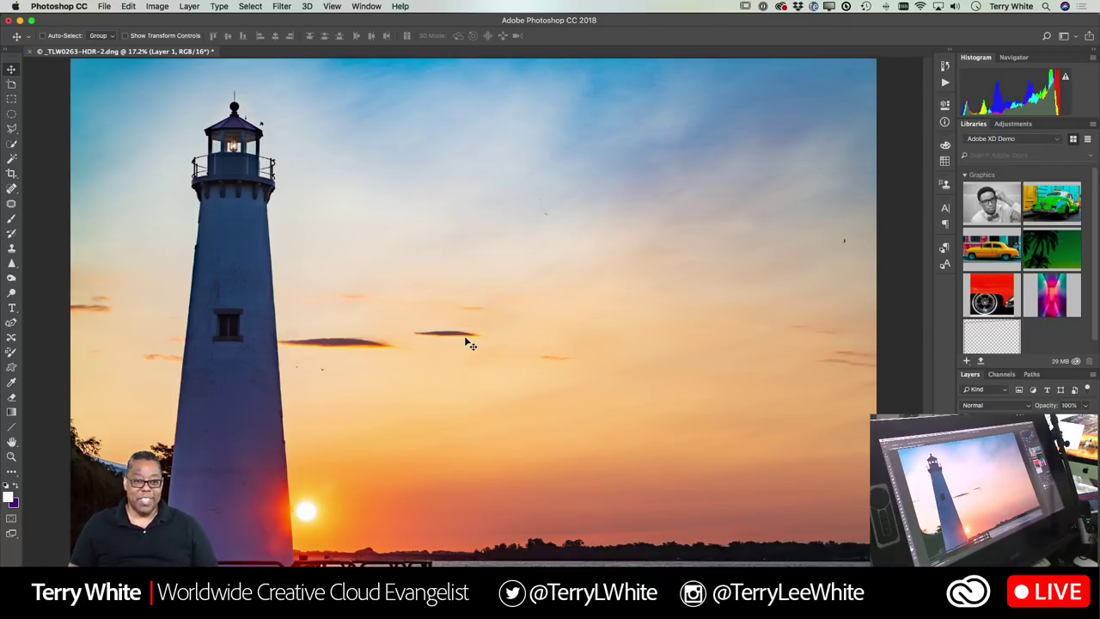
pyautogui.press('z')
pyautogui.moveTo(230, 142); pyautogui.dragTo(301, 226)
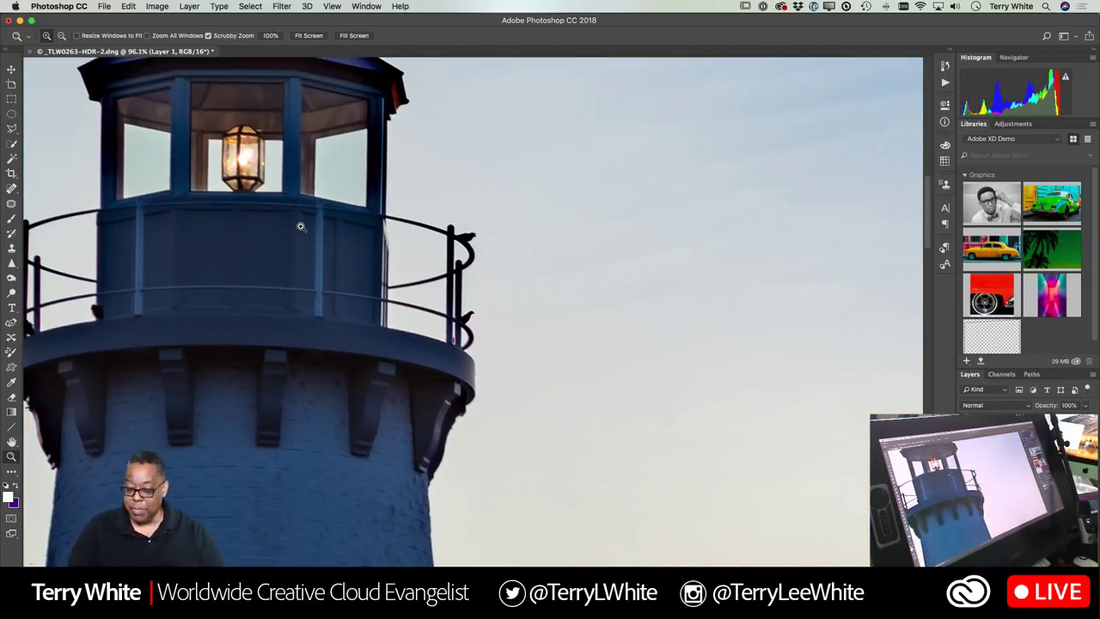
# Duplicate the base photo layer as Layer 0 copy.
pyautogui.hotkey('alt', '[')
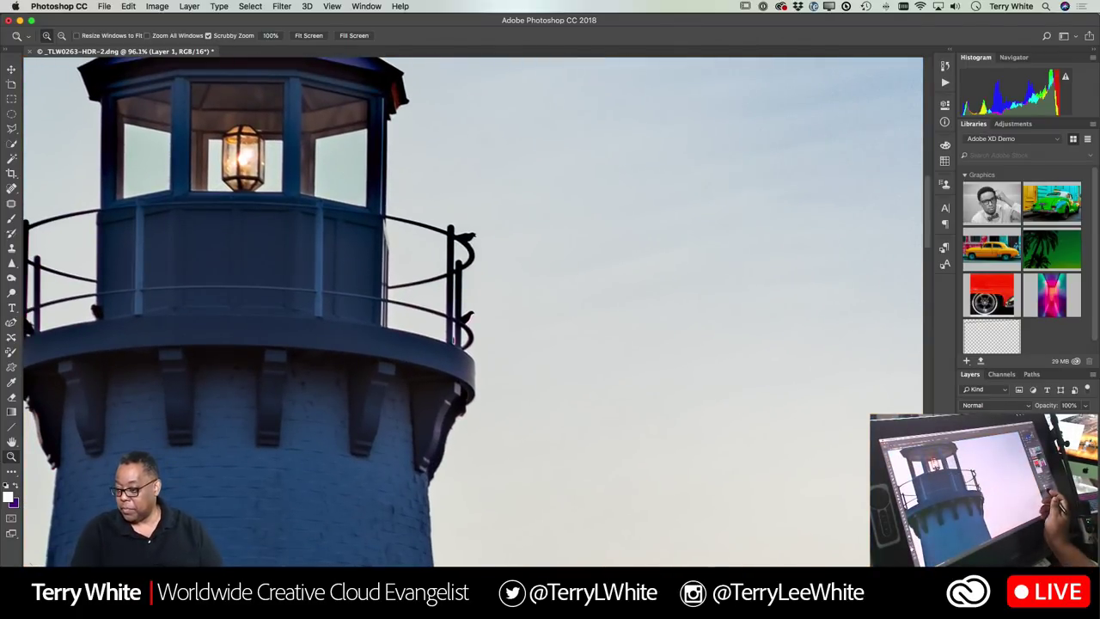
pyautogui.press('super+j')
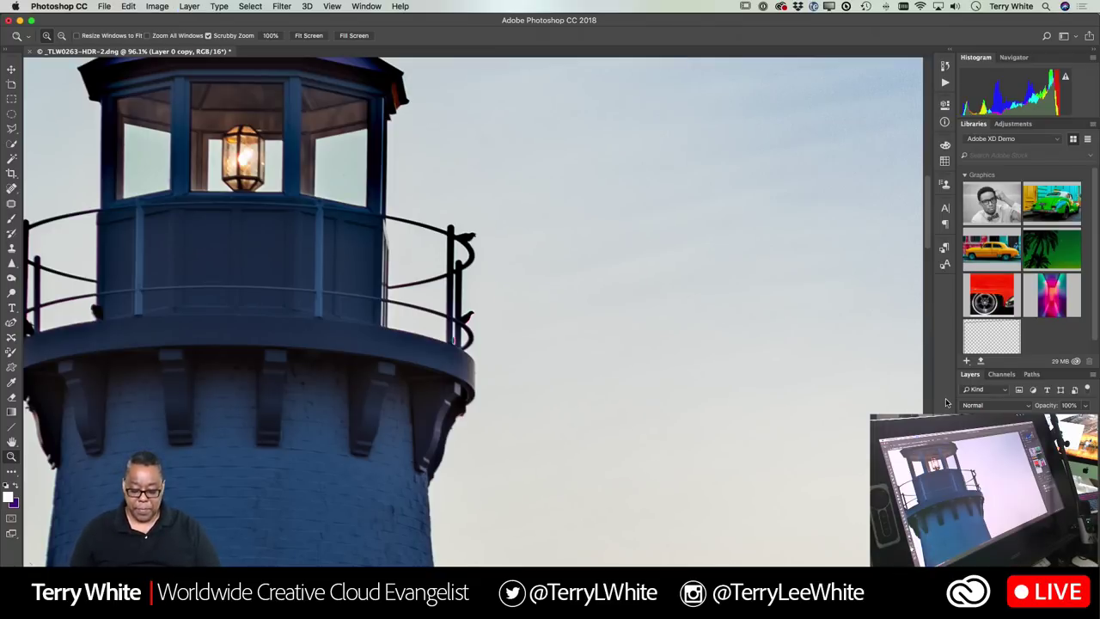
pyautogui.press('super+minus')
pyautogui.press('super+minus')
pyautogui.press('super+minus')
pyautogui.press('super+minus')
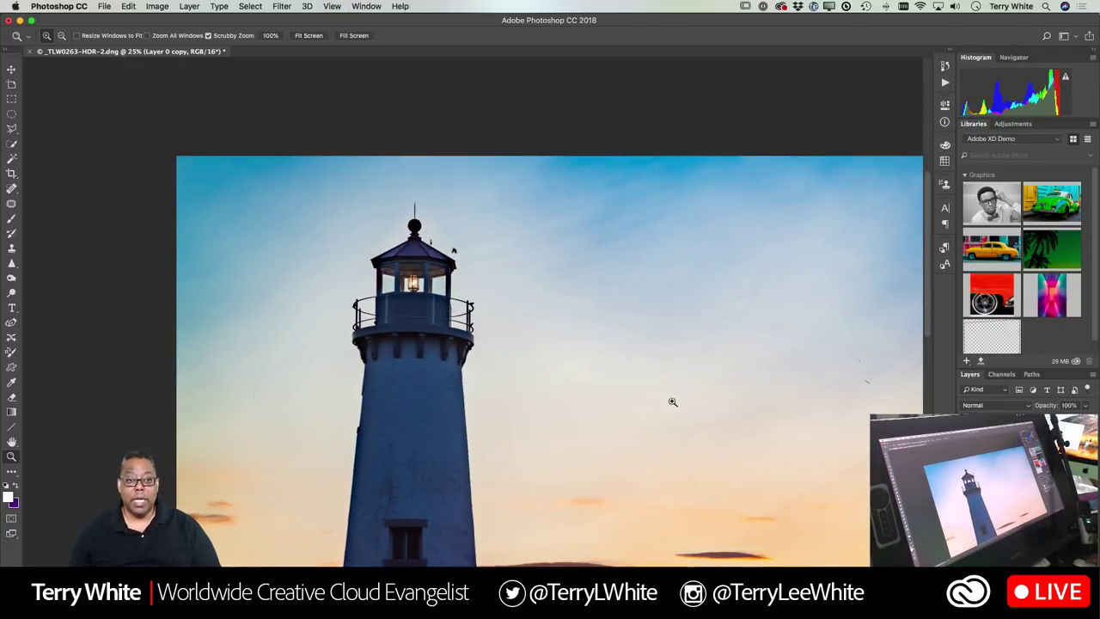
# Convert Layer 0 copy for Smart Filters.
pyautogui.click(282, 6)
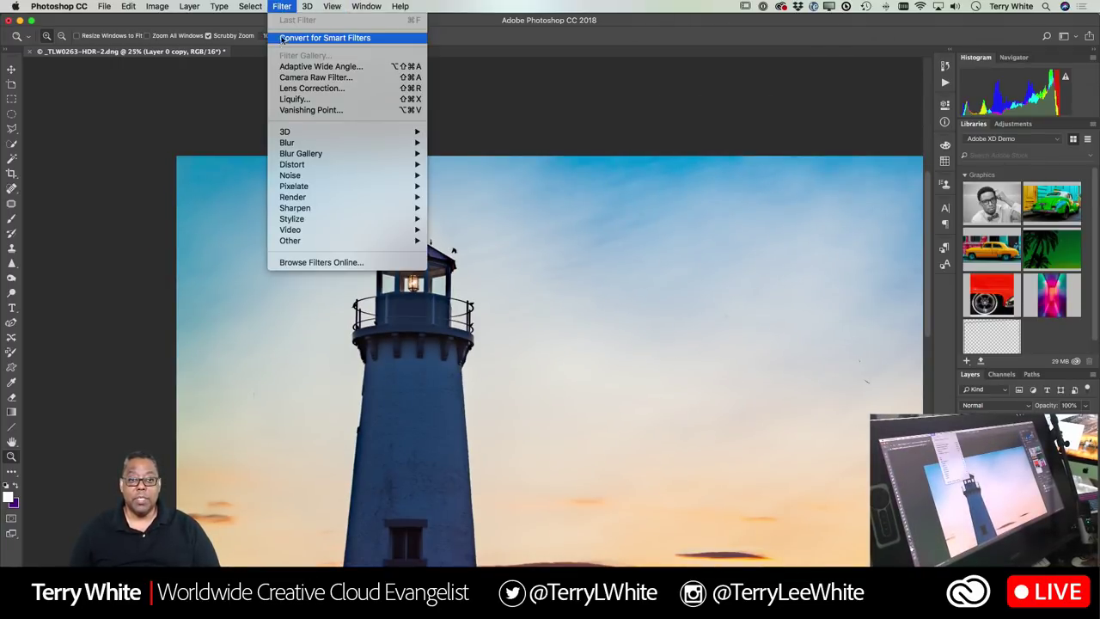
pyautogui.click(292, 34)
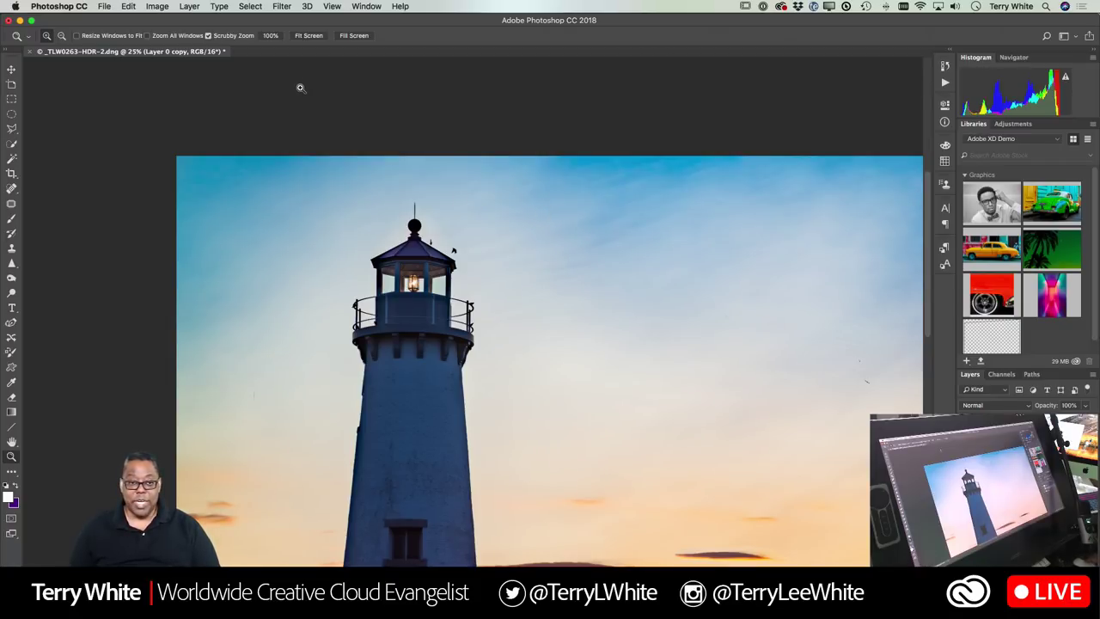
pyautogui.click(277, 7)
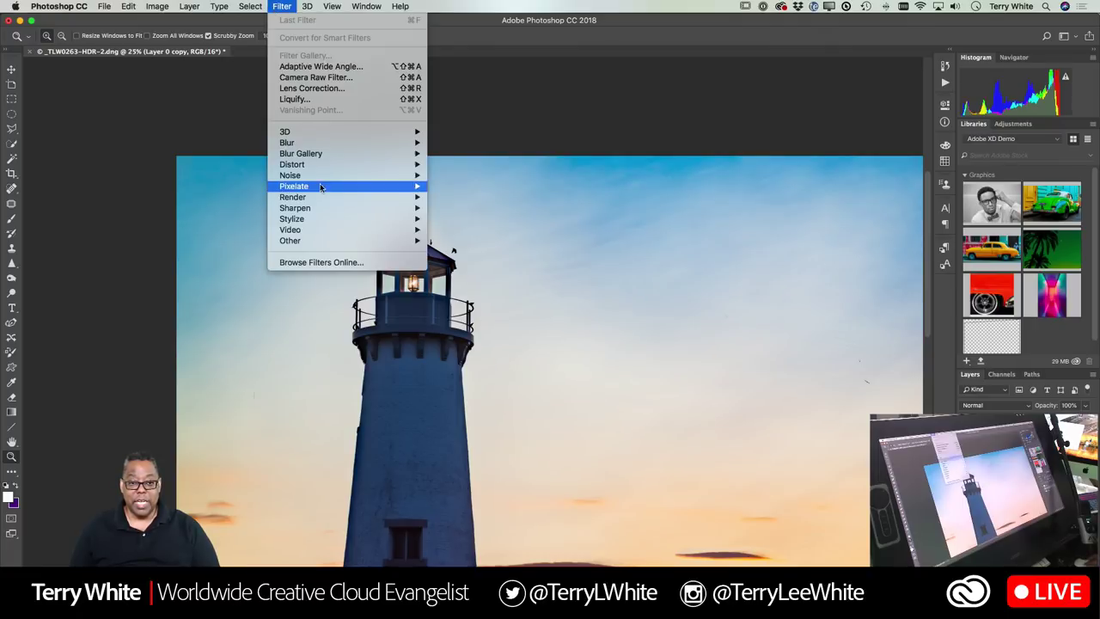
# Centre a Lens Flare on the lamp with Movie Prime lens type and 37% brightness.
pyautogui.moveTo(326, 199)
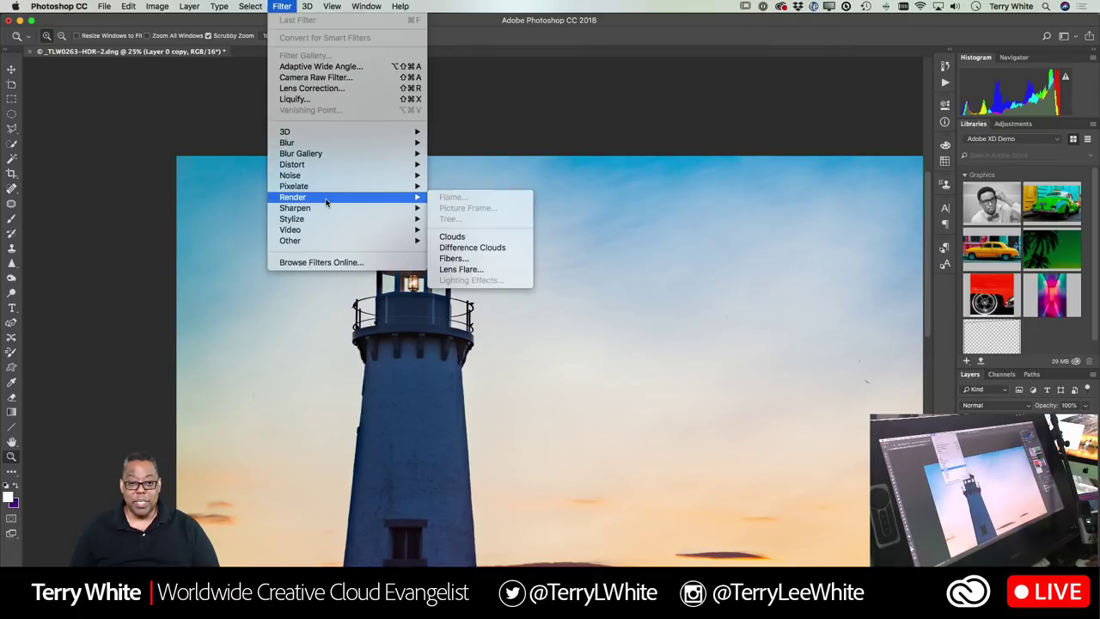
pyautogui.click(461, 269)
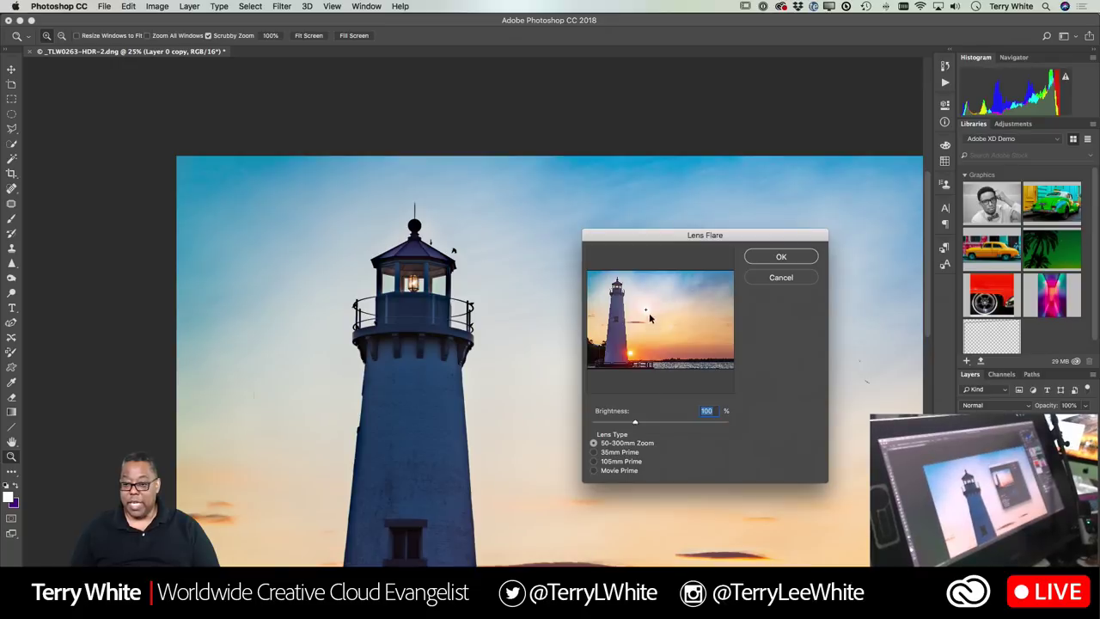
pyautogui.moveTo(646, 310); pyautogui.dragTo(618, 291)
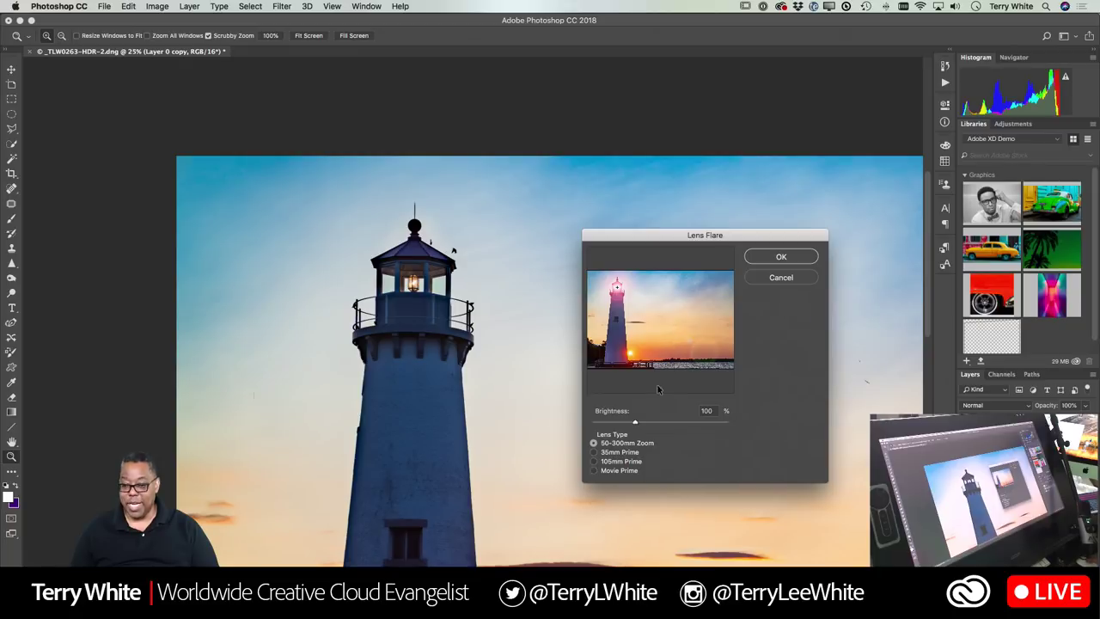
pyautogui.click(635, 422)
pyautogui.moveTo(635, 422); pyautogui.dragTo(607, 430)
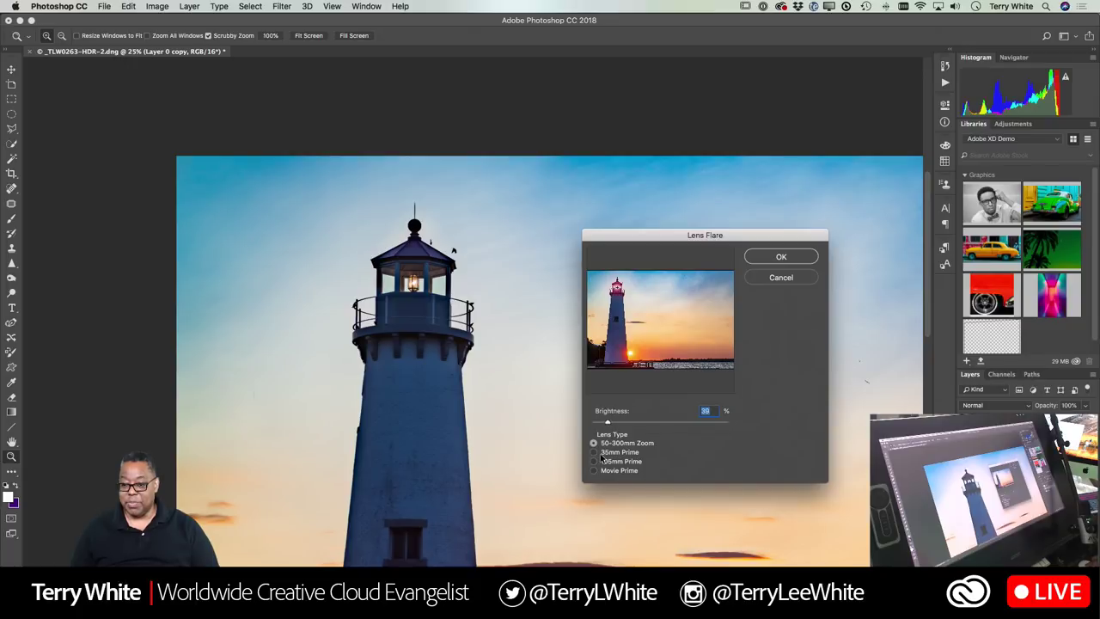
pyautogui.click(593, 461)
pyautogui.click(594, 471)
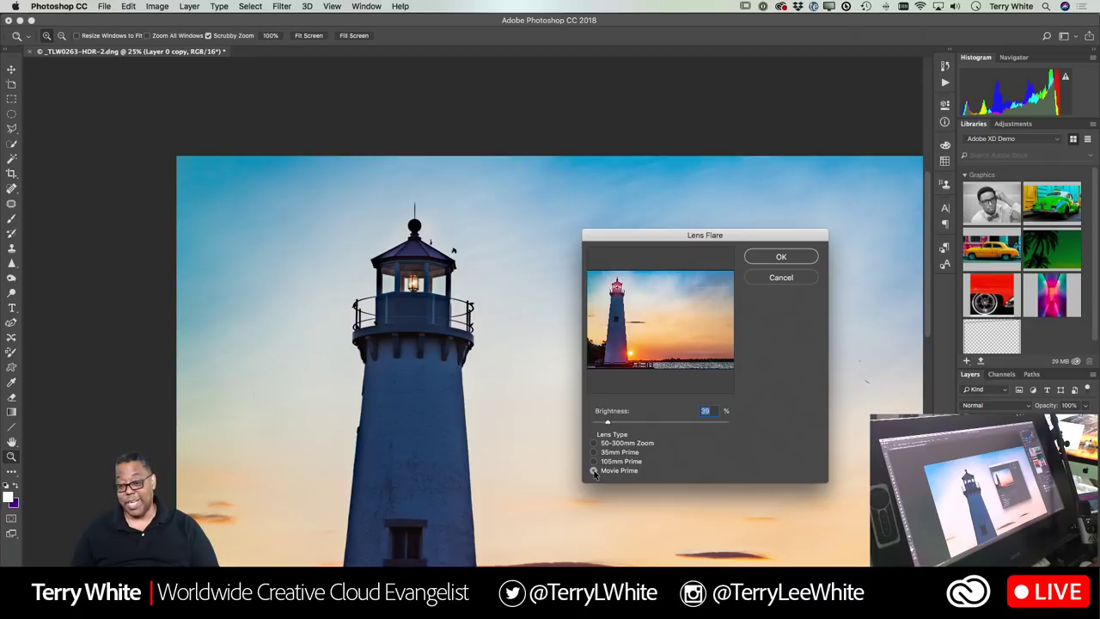
pyautogui.moveTo(605, 420); pyautogui.dragTo(606, 423)
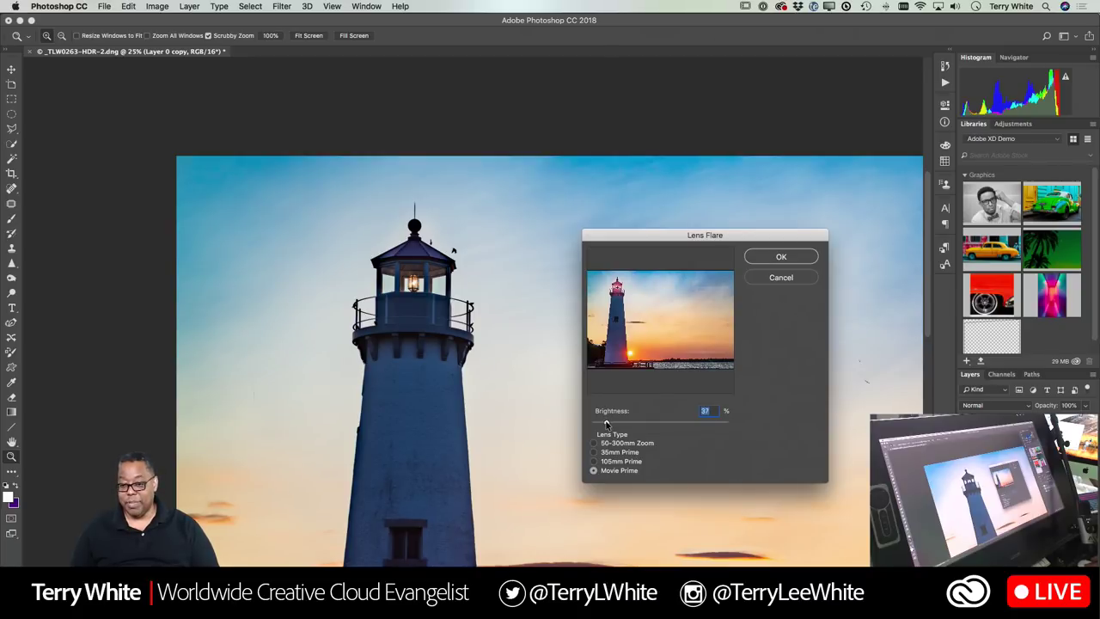
pyautogui.click(780, 257)
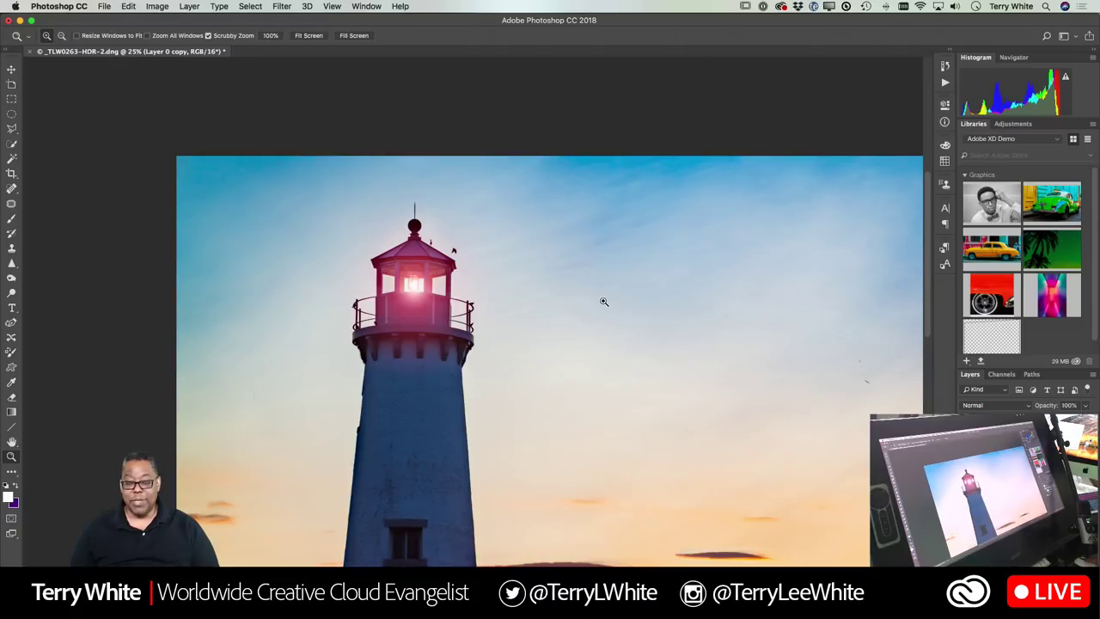
# Compare the photo with and without the flare, then save _TLW0263-HDR-2-Edit.psd.
pyautogui.press('super+0')
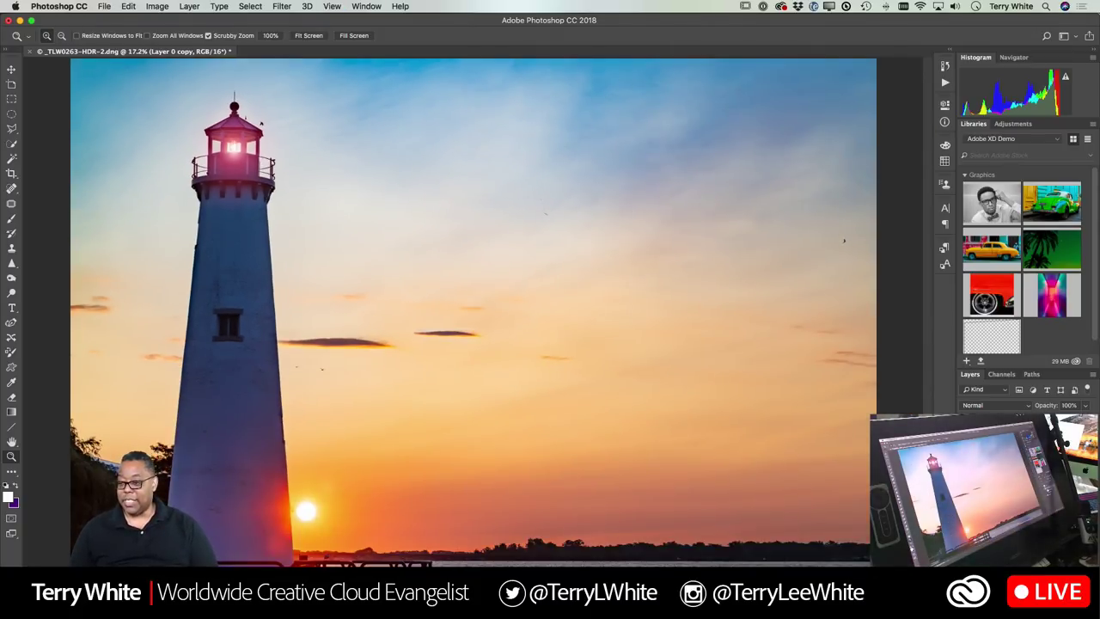
pyautogui.press('super+z')
pyautogui.press('super+z')
pyautogui.press('super+z')
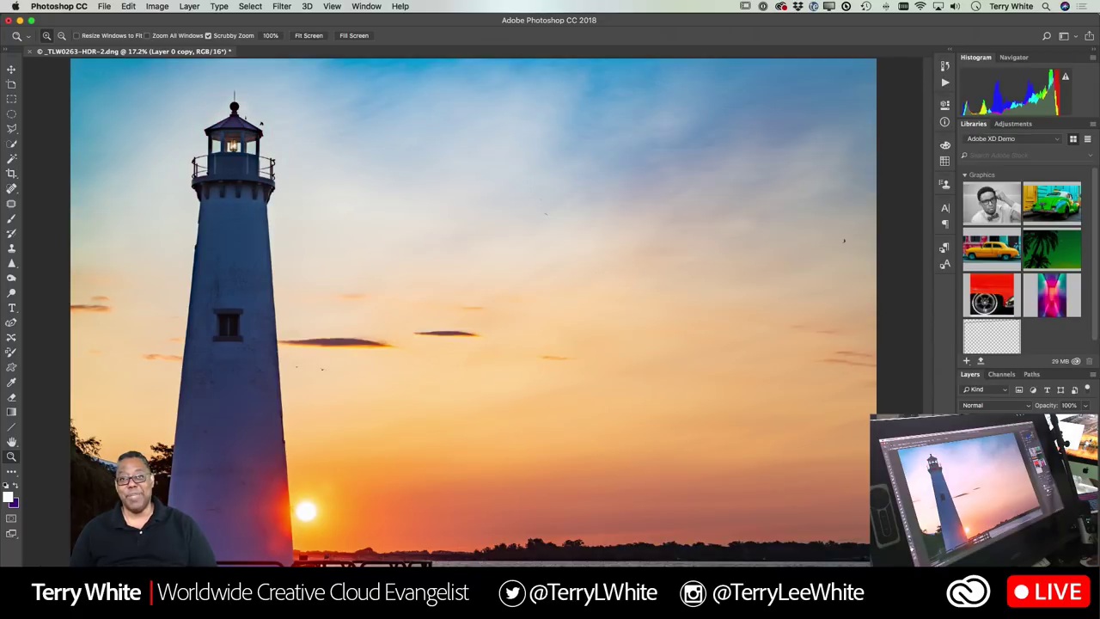
pyautogui.press('super+z')
pyautogui.press('super+z')
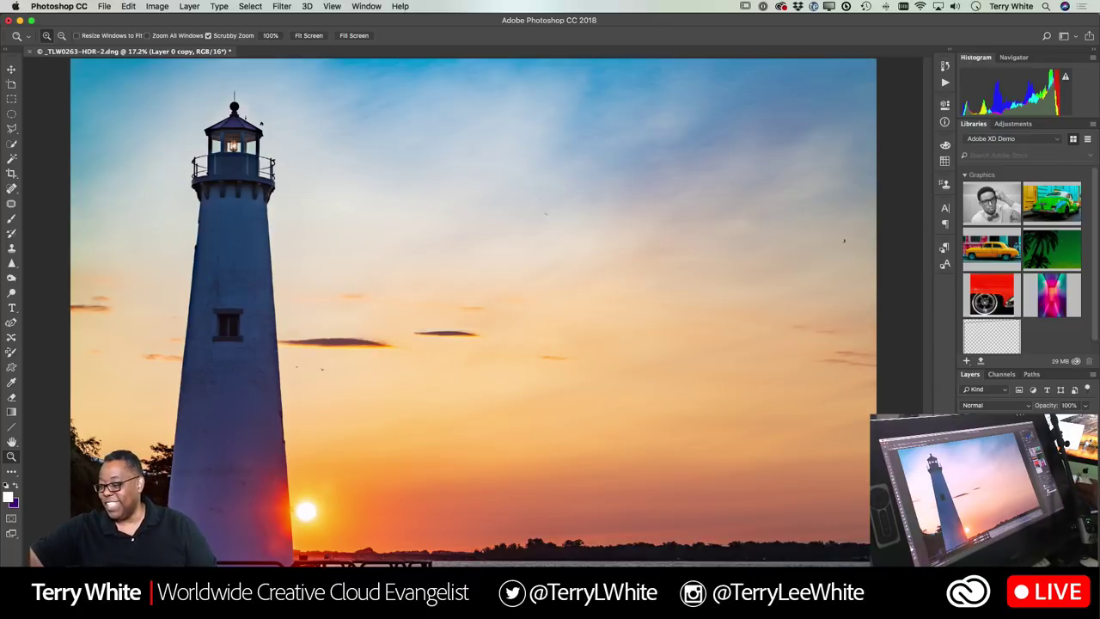
pyautogui.press('super+z')
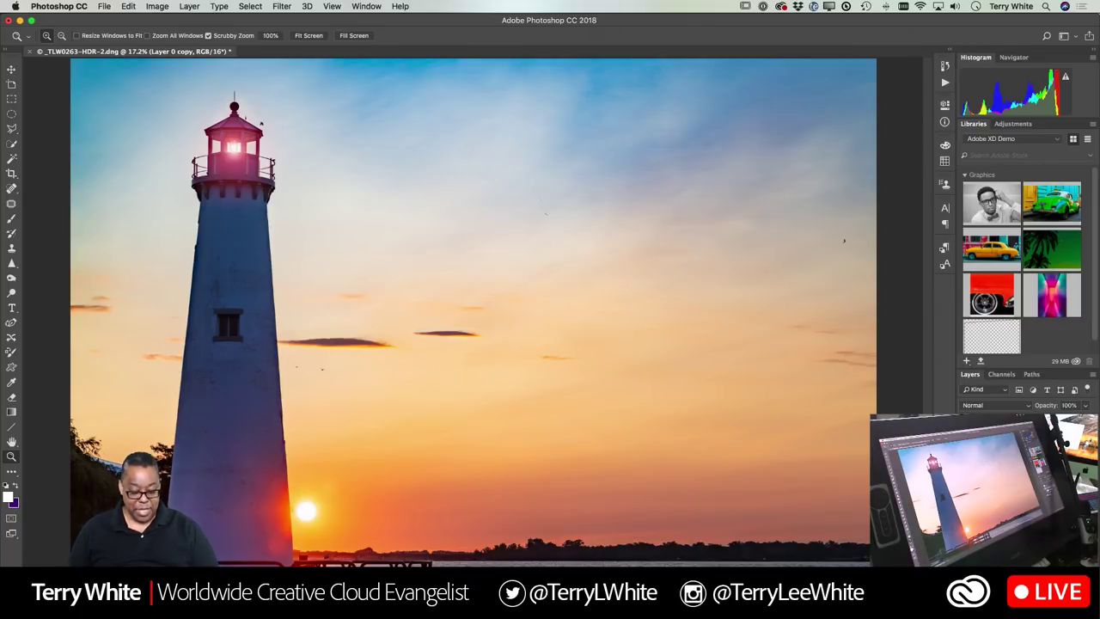
pyautogui.press('super+s')
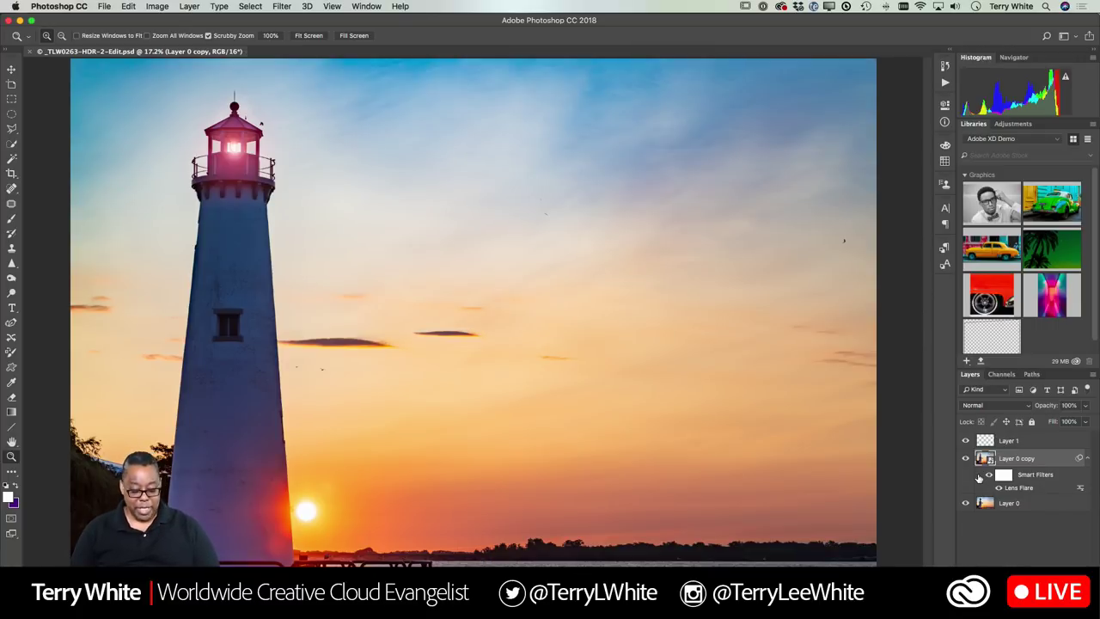
# Close the edited PSD and return to Lightroom Classic's Library grid view.
pyautogui.press('super+w')
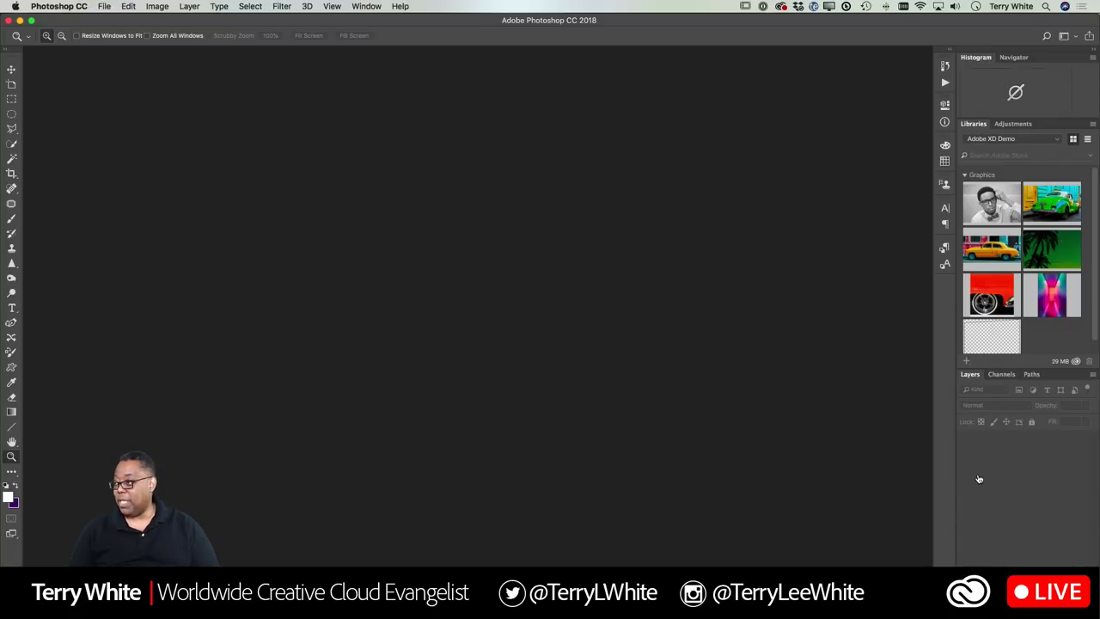
pyautogui.press('super+Tab')
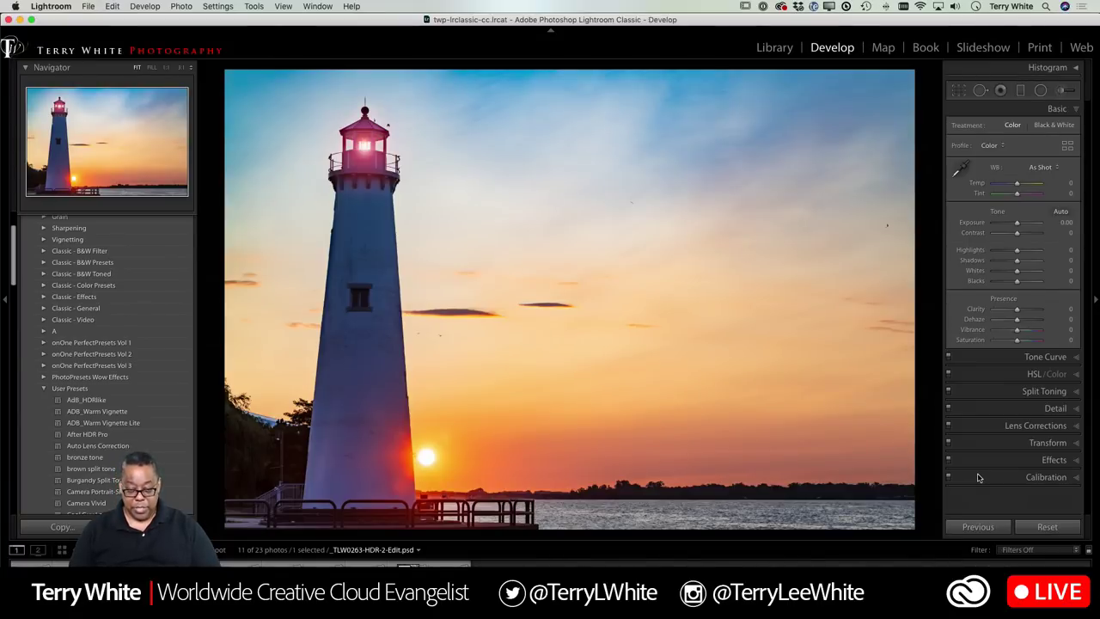
pyautogui.press('g')
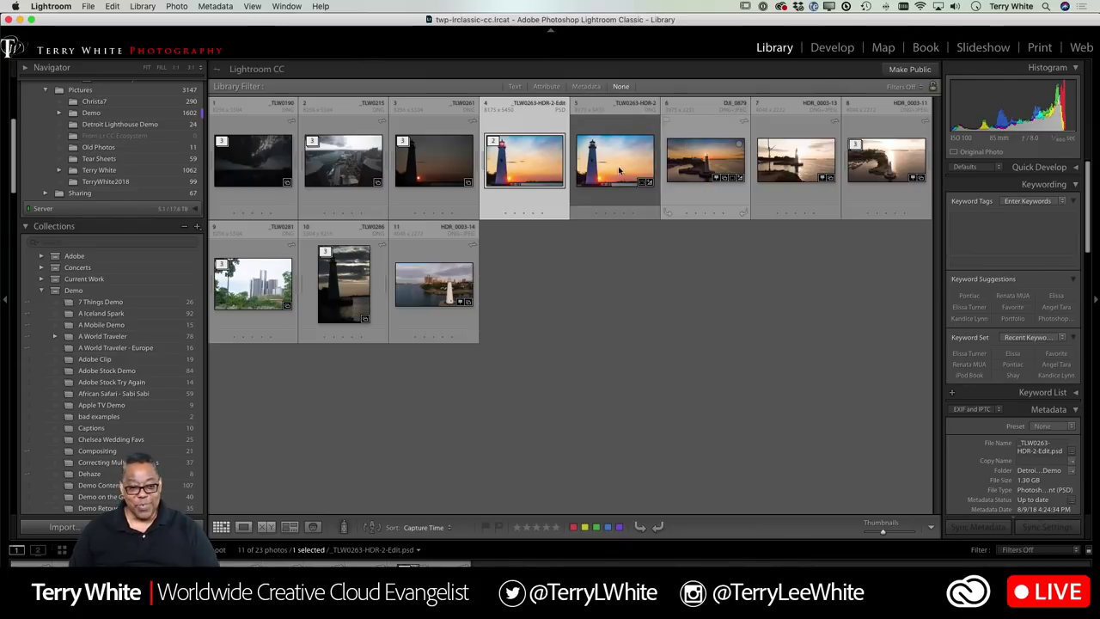
# Expand the _TLW0281 stack, select all three bracketed exposures, and launch HDR Merge.
pyautogui.click(253, 293)
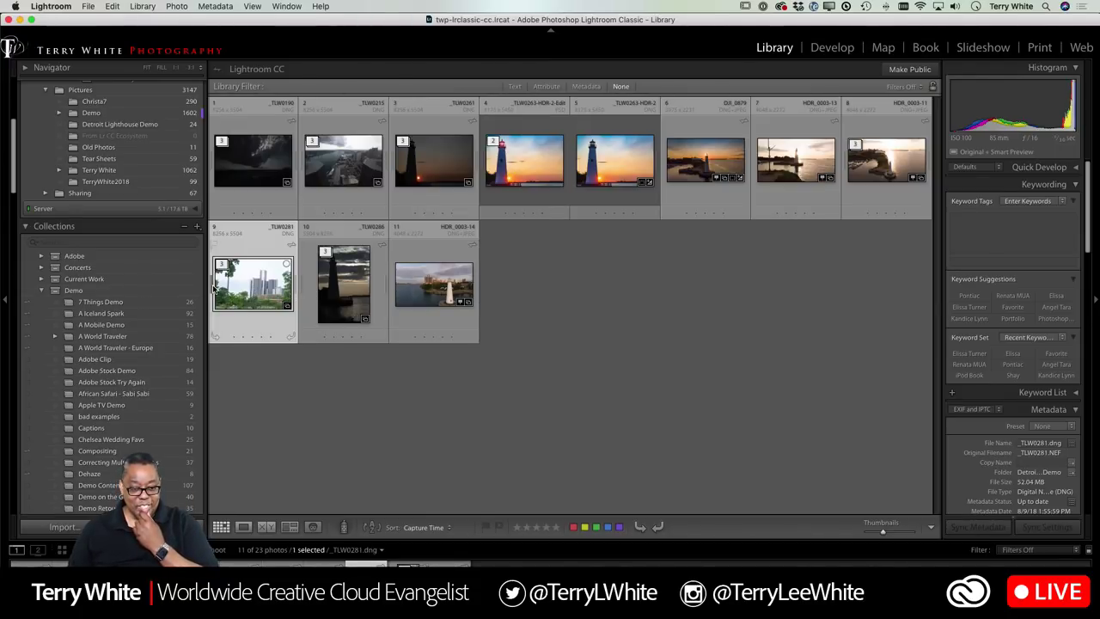
pyautogui.click(215, 288)
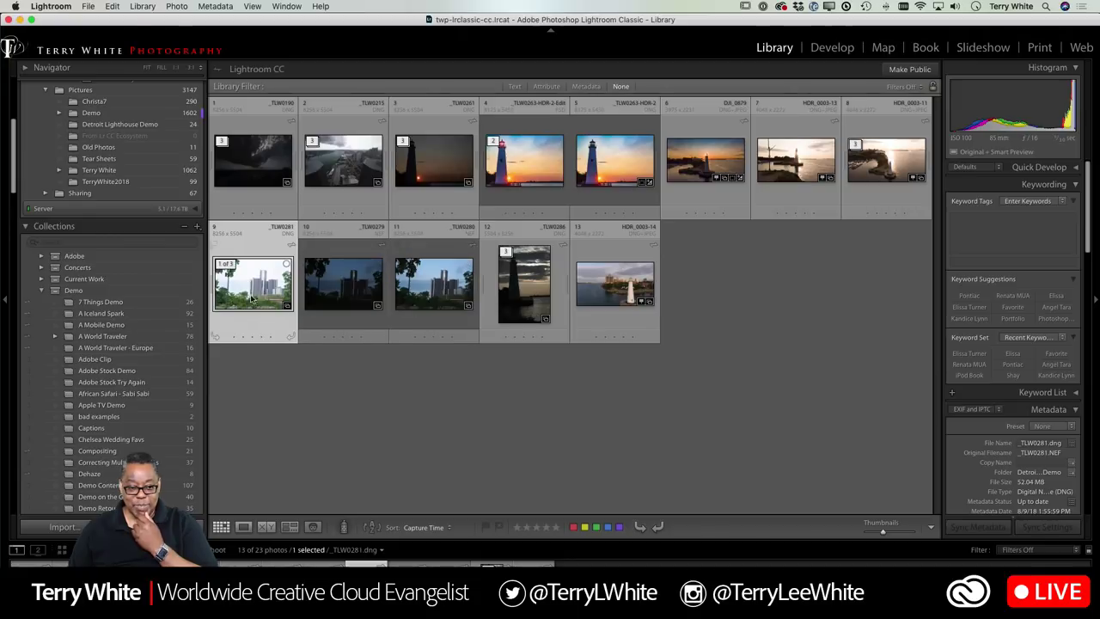
pyautogui.keyDown('shift'); pyautogui.click(421, 292); pyautogui.keyUp('shift')
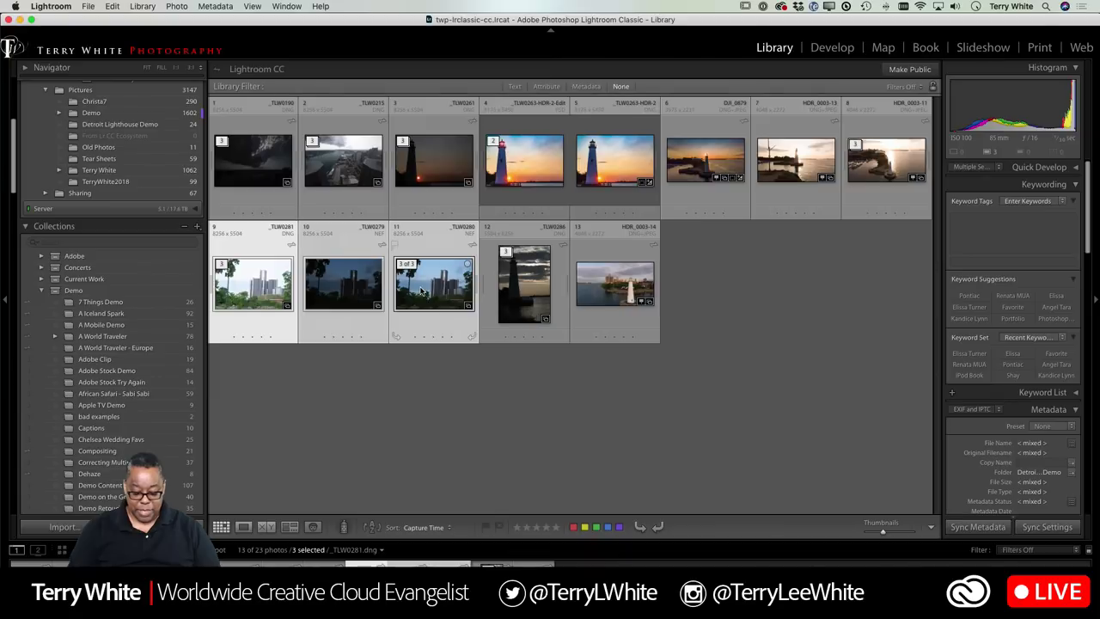
pyautogui.hotkey('ctrl', 'h')
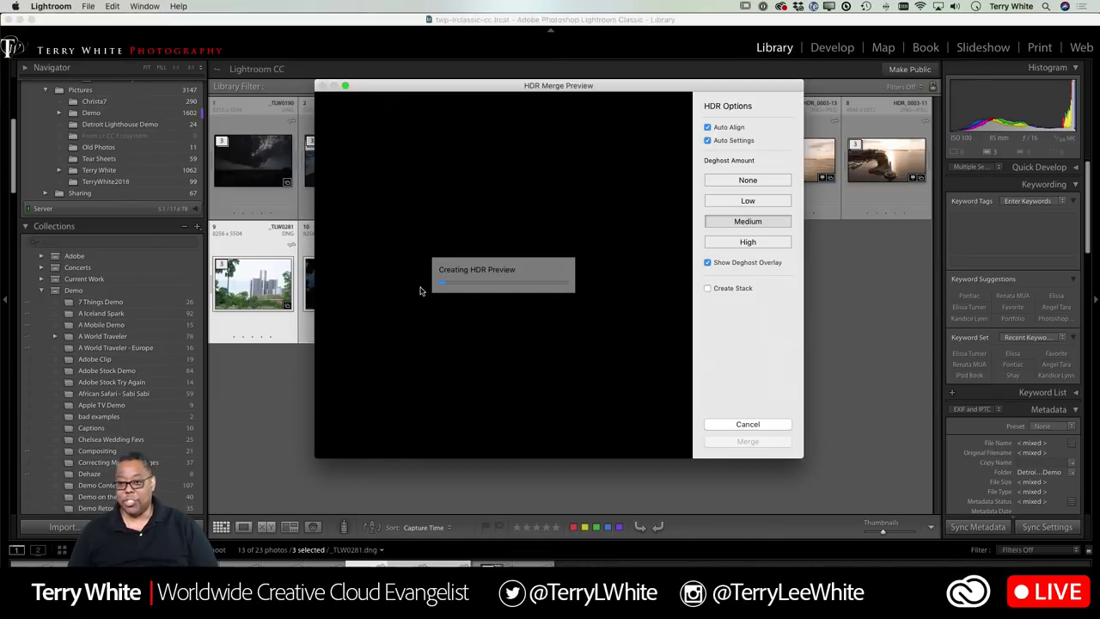
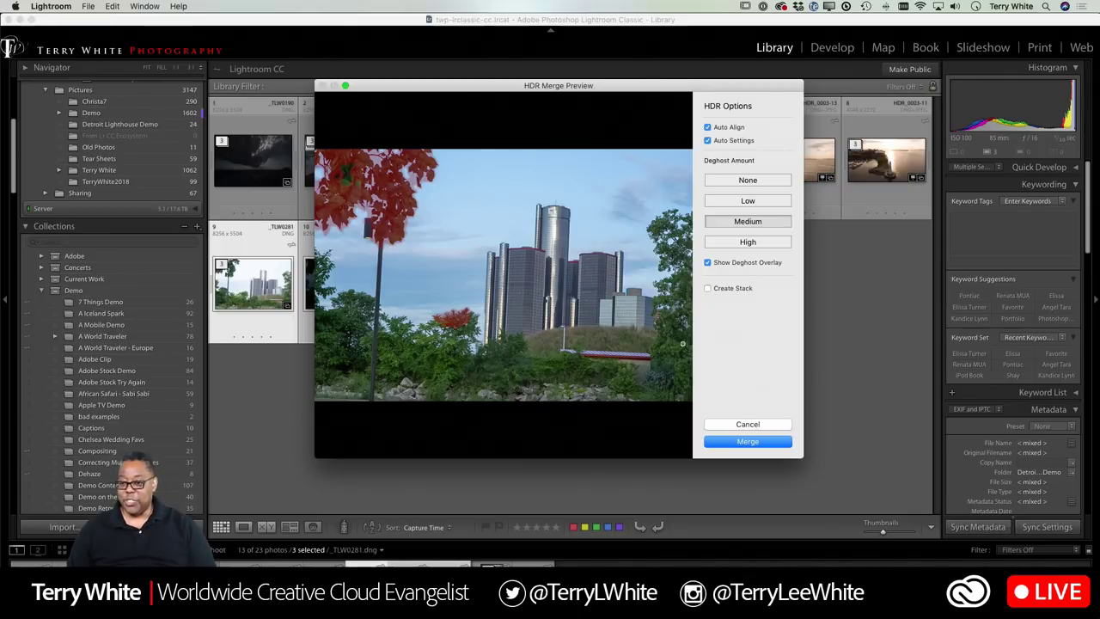
# Merge the bracketed Detroit exposures into HDR and select the new _TLW0281-HDR.dng thumbnail.
pyautogui.click(748, 442)
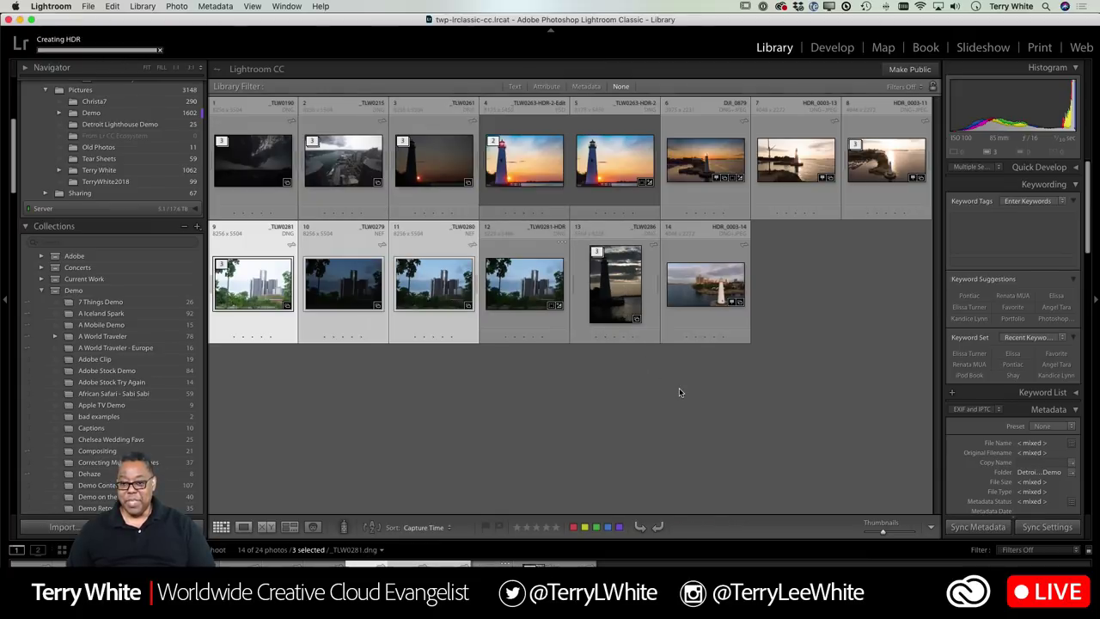
pyautogui.click(529, 295)
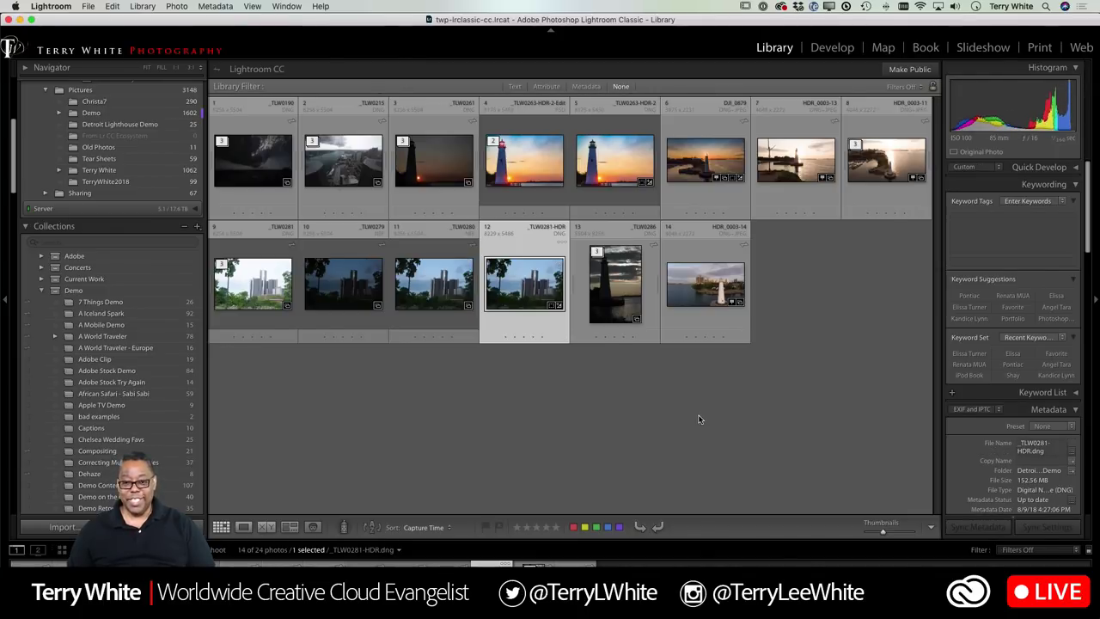
# Open the merged _TLW0281-HDR.dng skyline photo in the Develop module.
pyautogui.press('d')
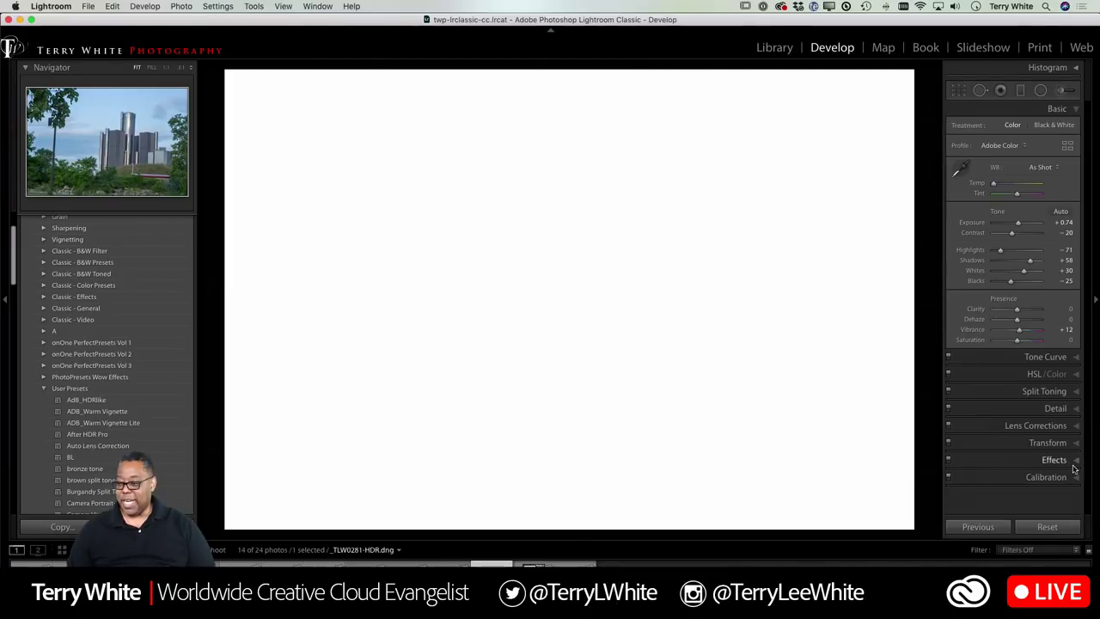
pyautogui.click(1045, 426)
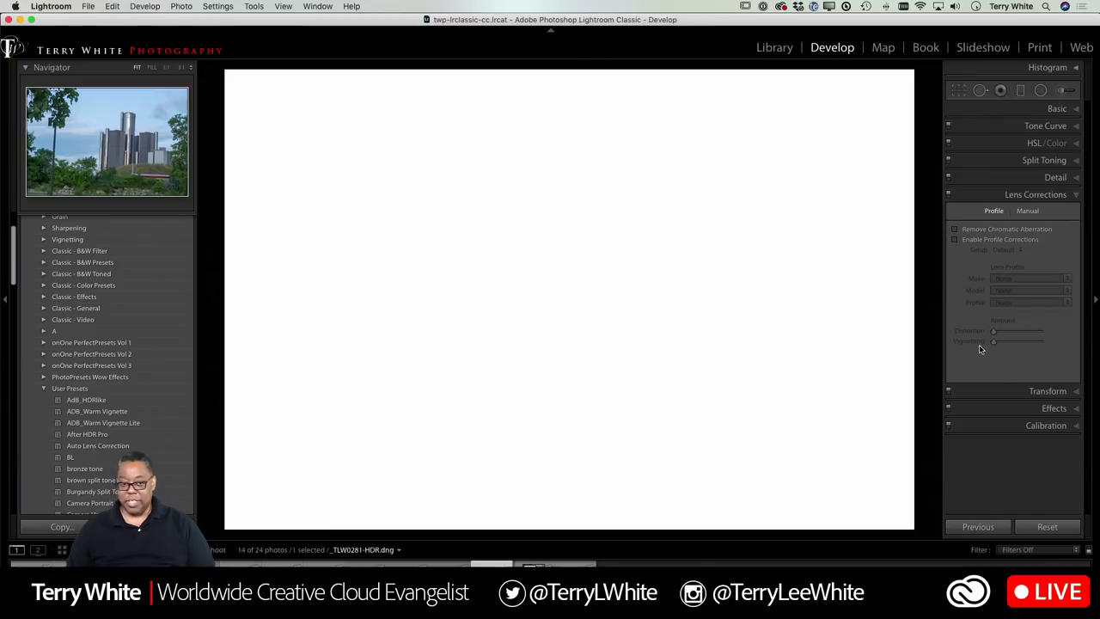
pyautogui.press('g')
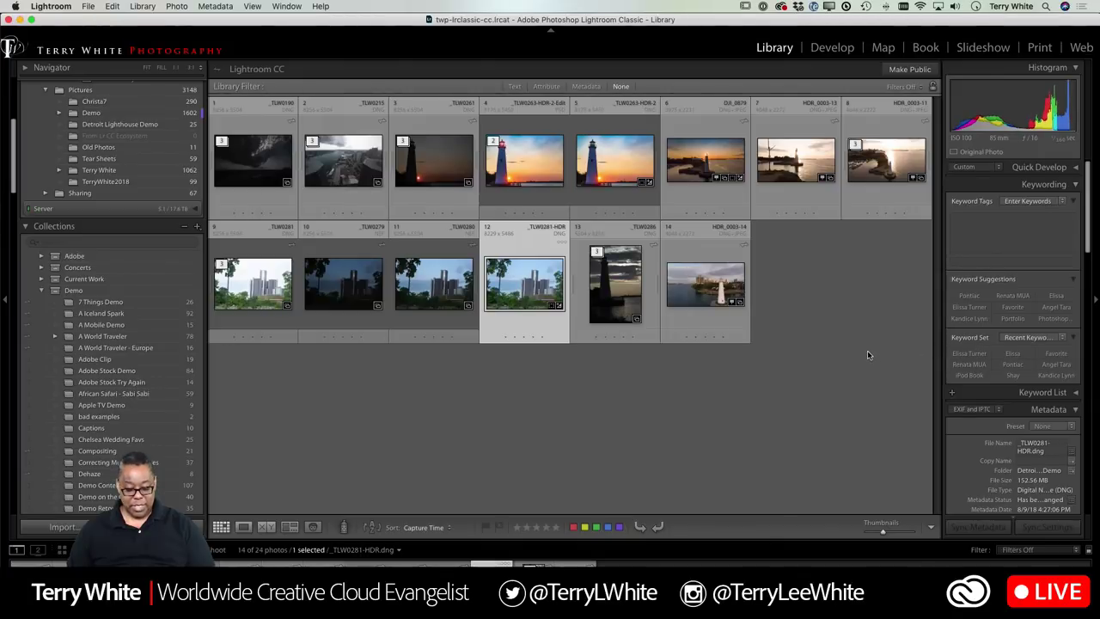
pyautogui.press('e')
pyautogui.press('d')
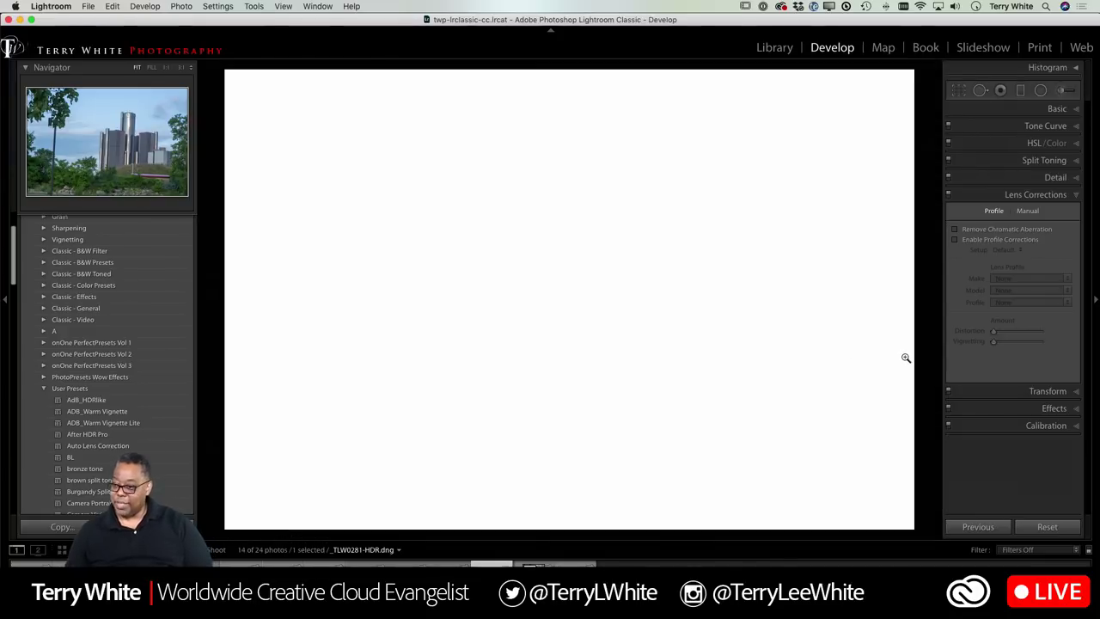
pyautogui.press('g')
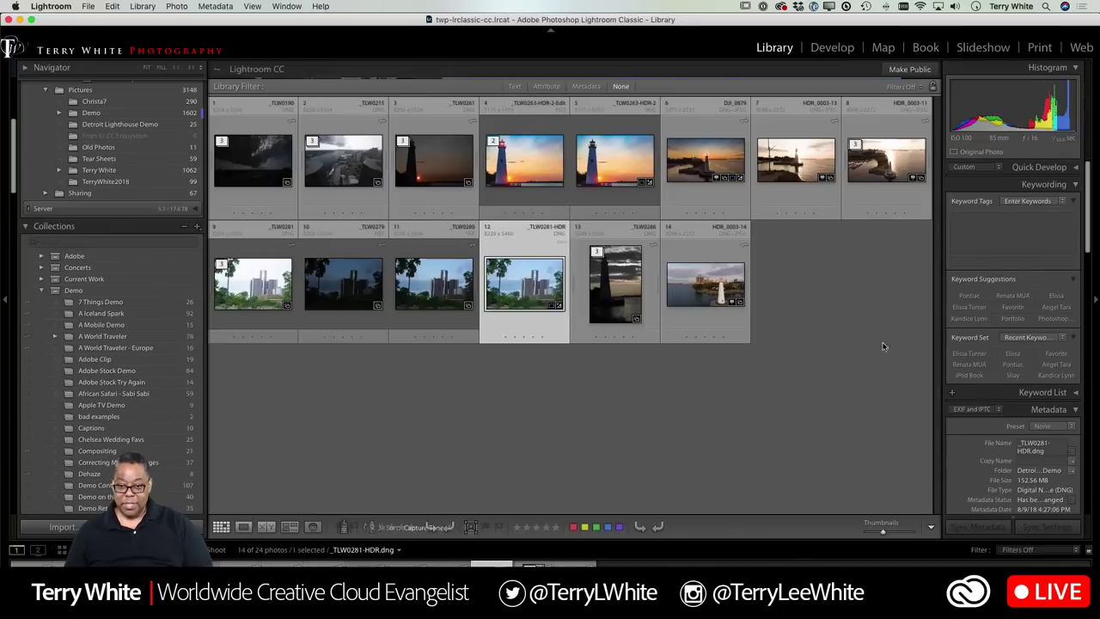
pyautogui.doubleClick(532, 276)
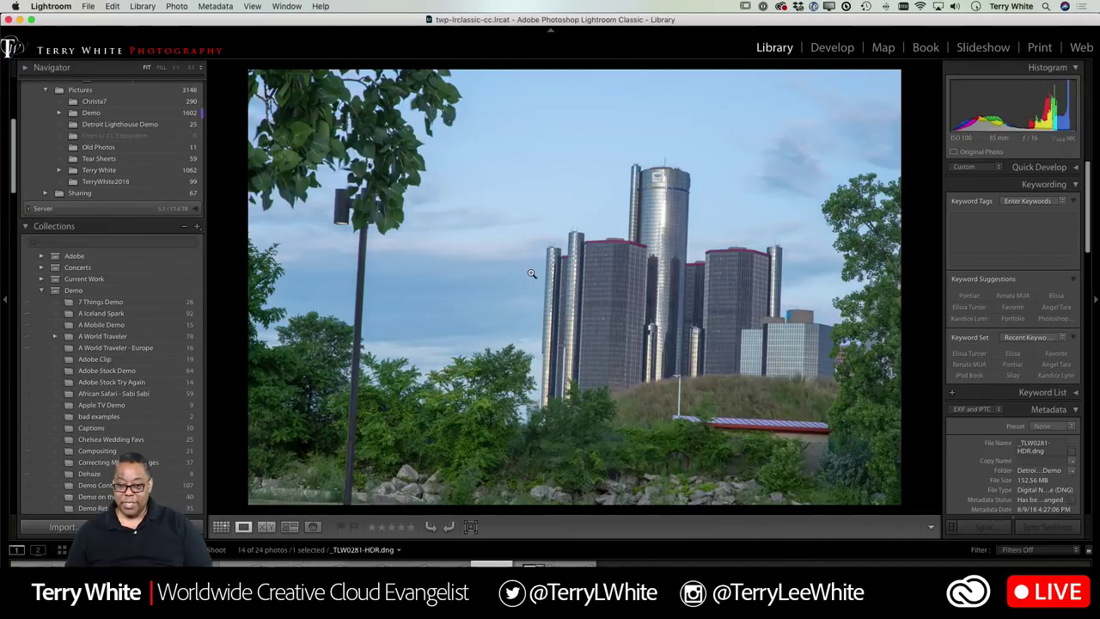
pyautogui.press('d')
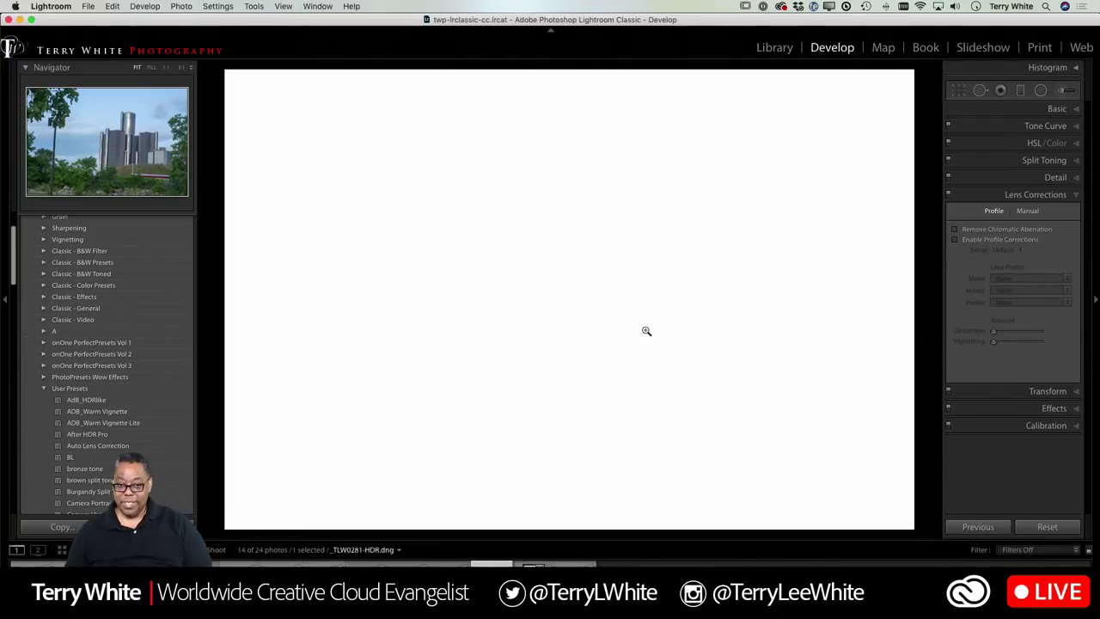
# Turn on Remove Chromatic Aberration and Enable Profile Corrections for the skyline photo.
pyautogui.click(955, 230)
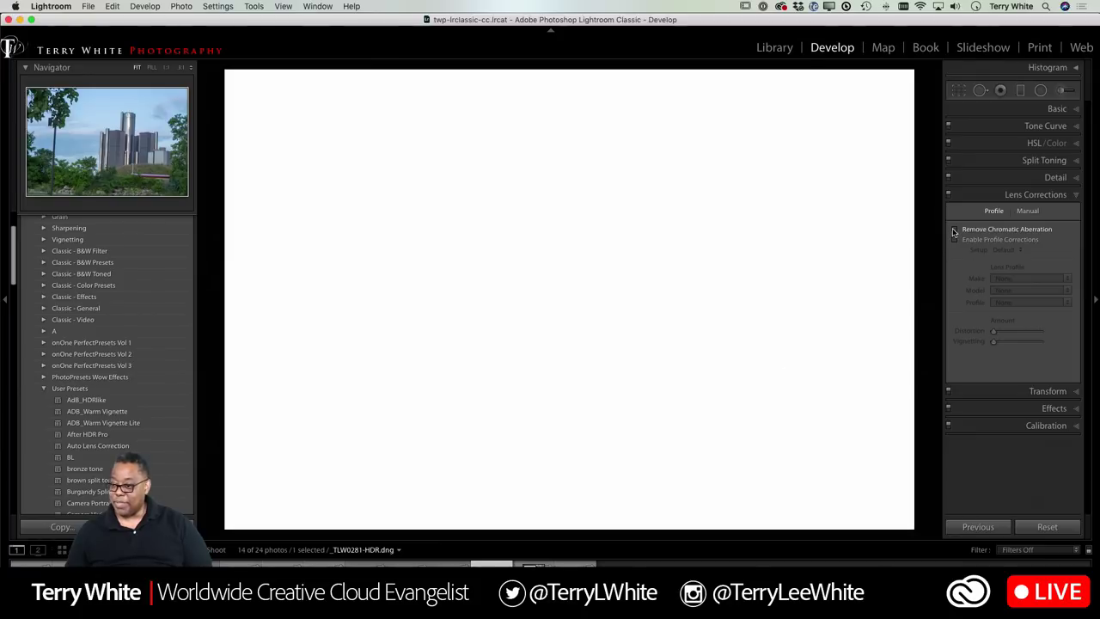
pyautogui.click(955, 240)
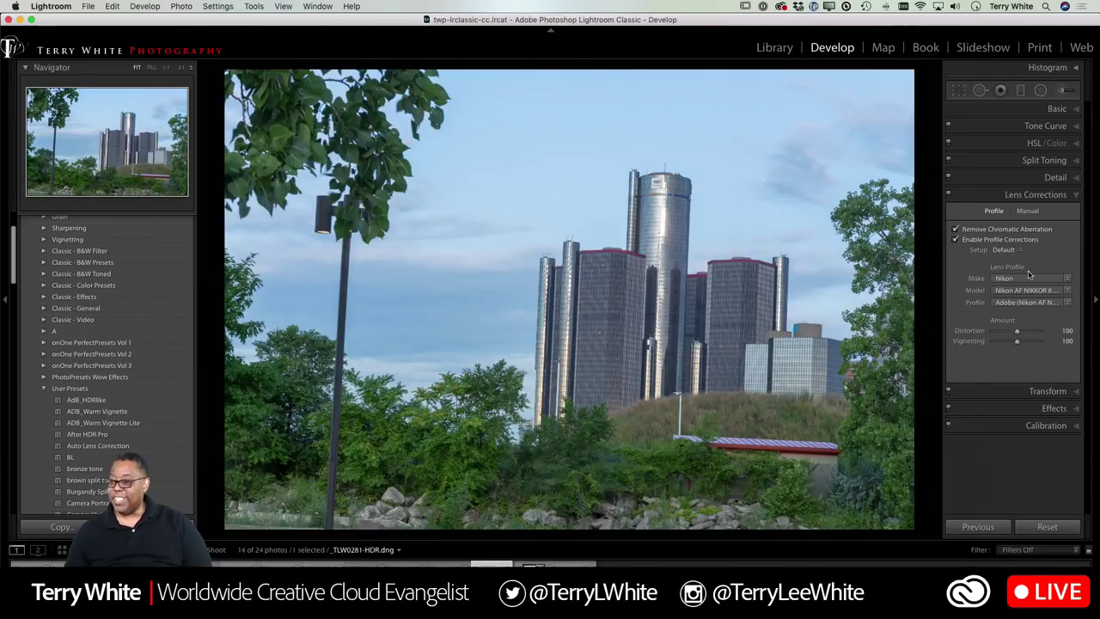
pyautogui.click(1055, 108)
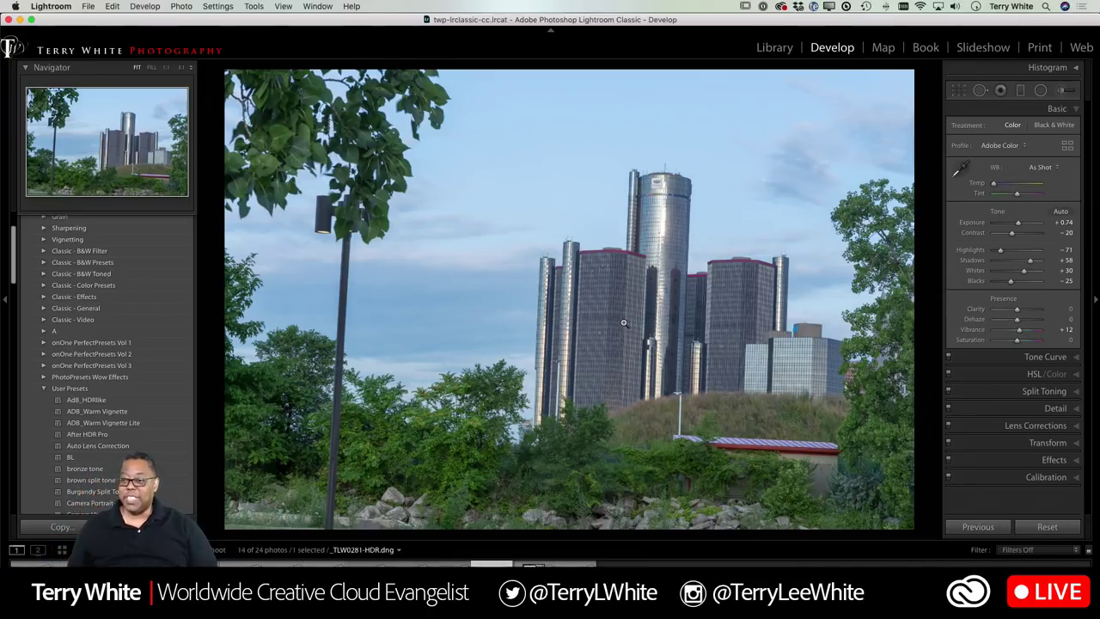
# Straighten the skyline by −2.43° along the tower's vertical edge and commit the crop.
pyautogui.click(958, 90)
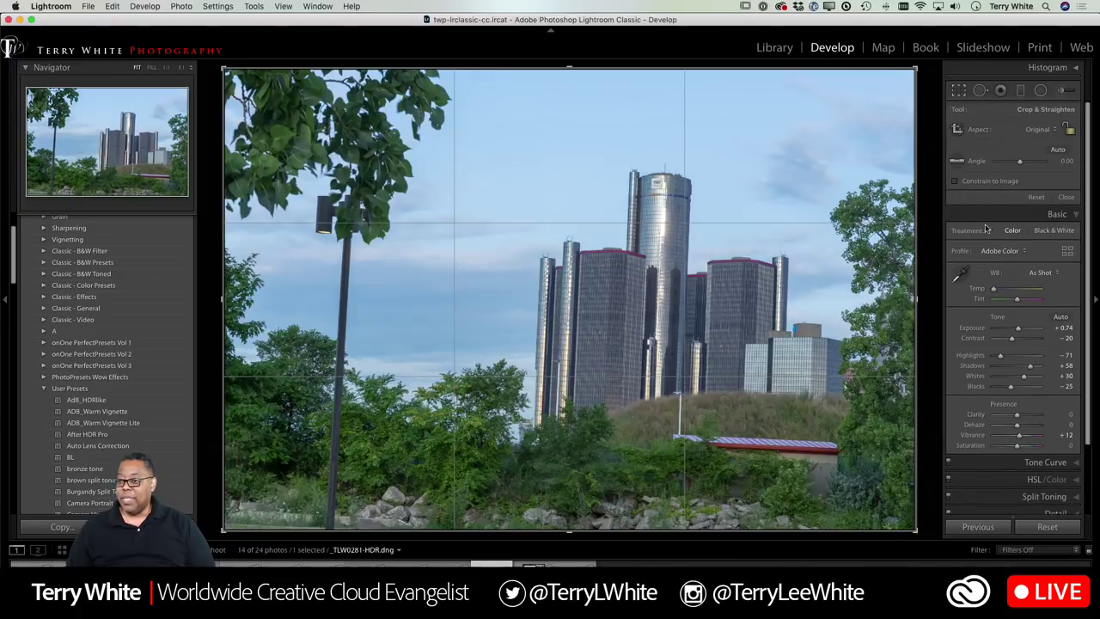
pyautogui.click(956, 160)
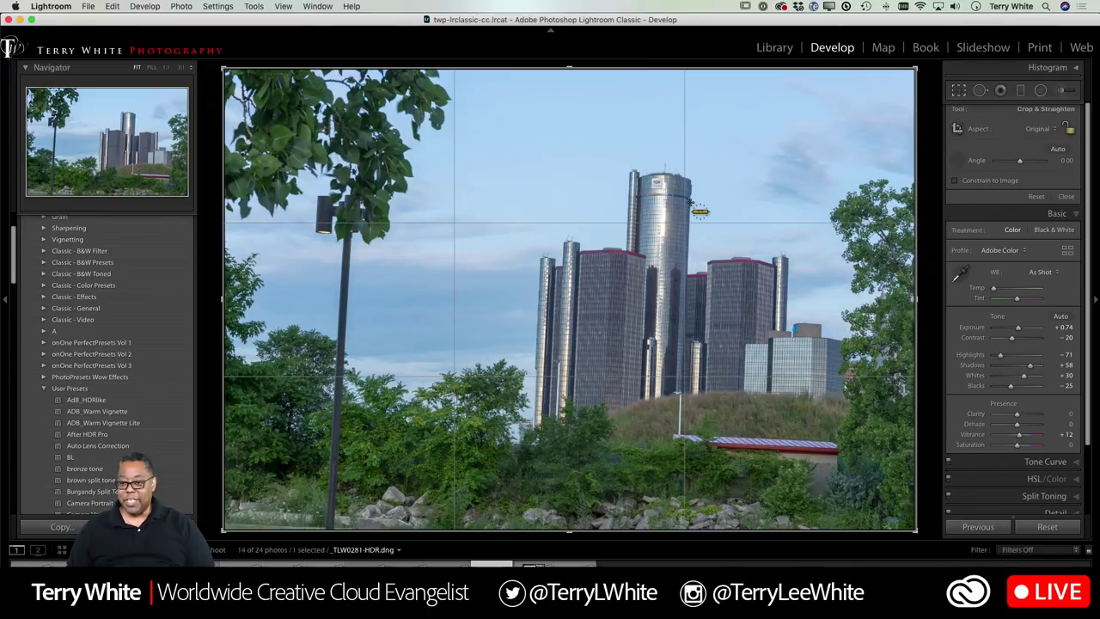
pyautogui.moveTo(690, 203); pyautogui.dragTo(679, 441)
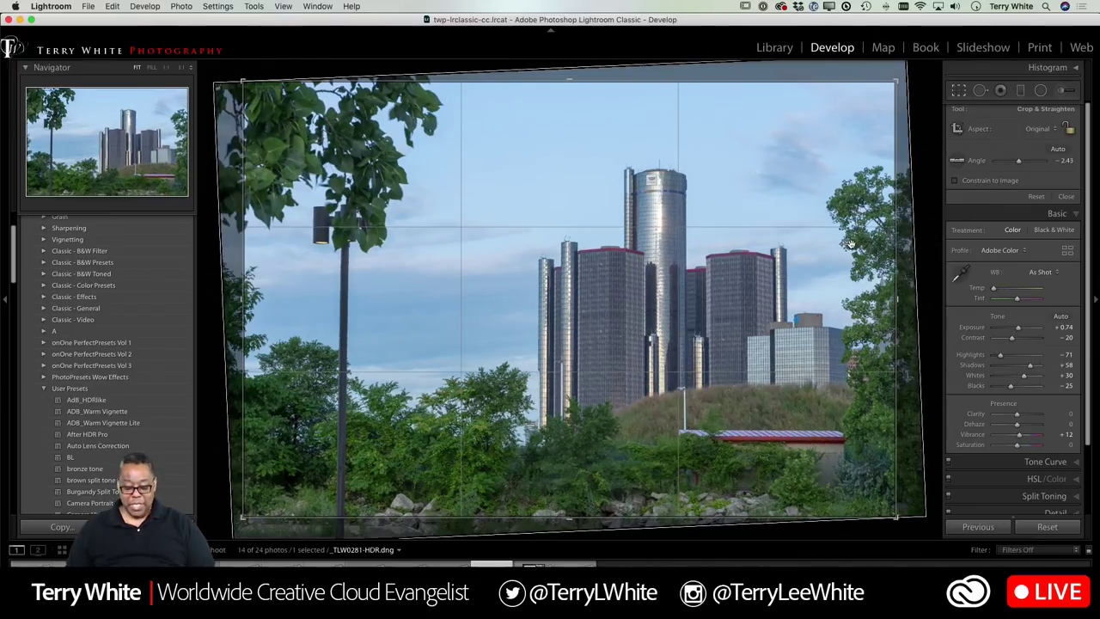
pyautogui.press('Return')
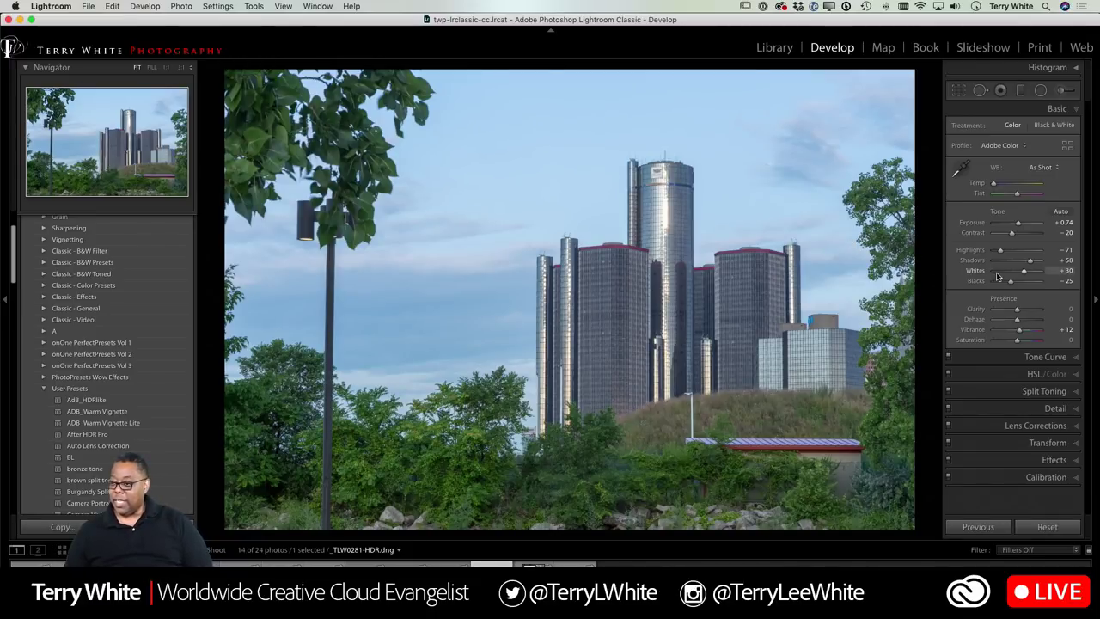
# Apply the Adobe Vivid profile, raise Contrast and Dehaze, and set Clarity to +19.
pyautogui.click(1010, 148)
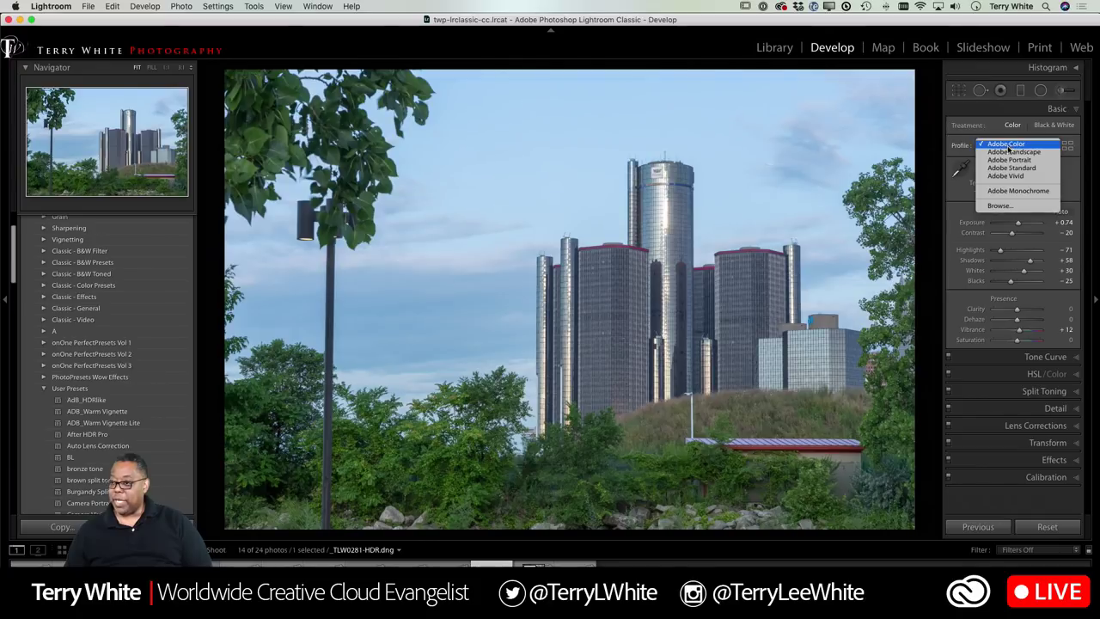
pyautogui.click(1007, 175)
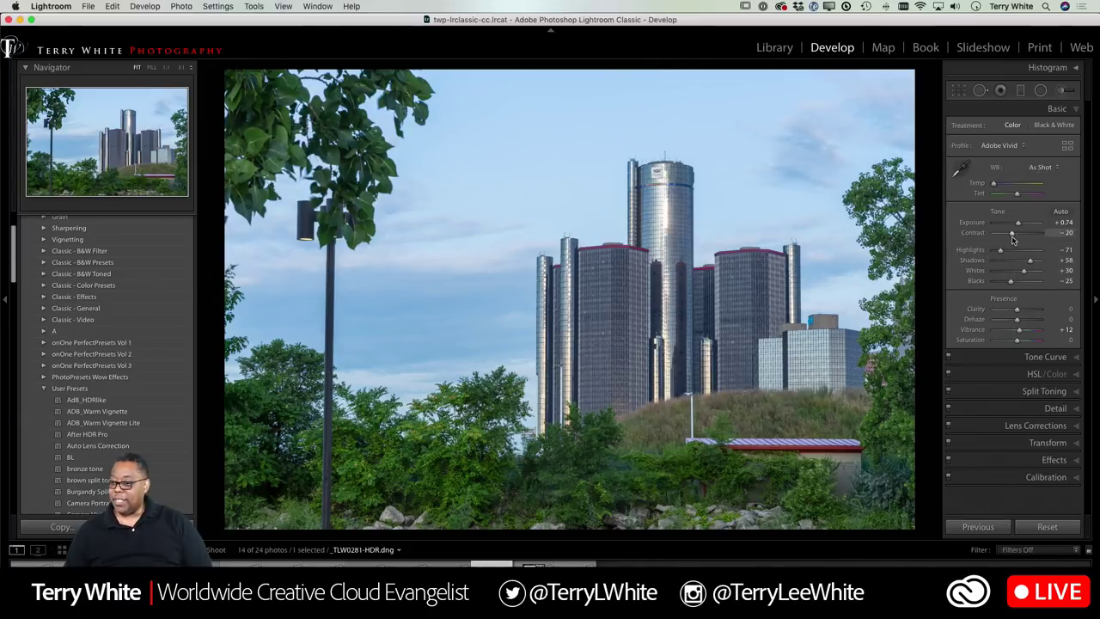
pyautogui.moveTo(1012, 233); pyautogui.dragTo(1020, 235)
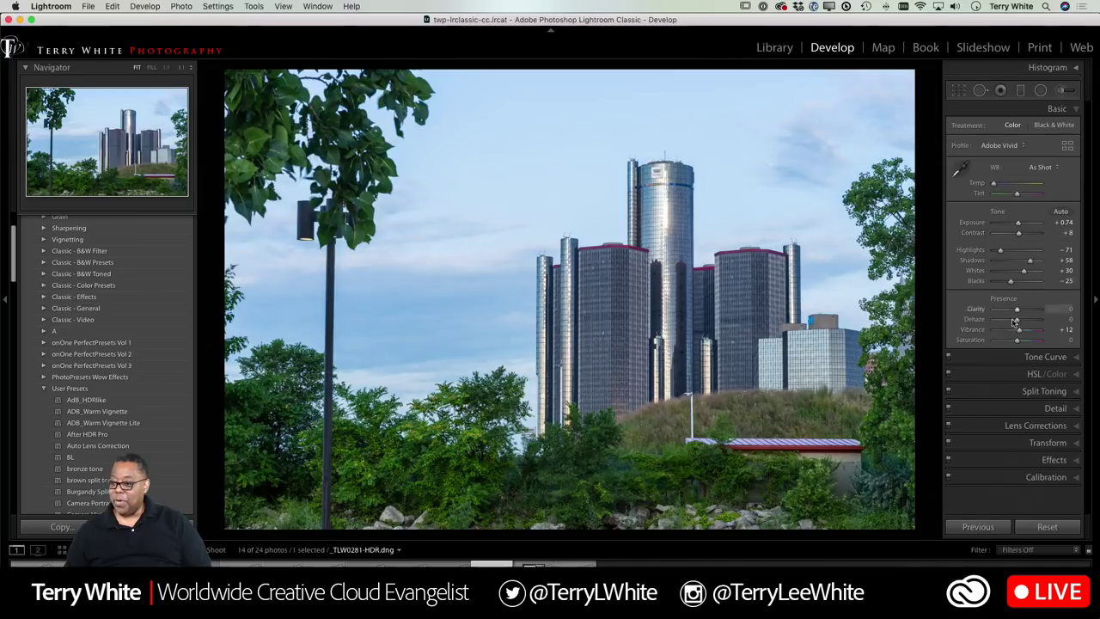
pyautogui.moveTo(1018, 322)
pyautogui.mouseDown()
pyautogui.moveTo(1037, 319)
pyautogui.moveTo(1020, 320)
pyautogui.mouseUp()
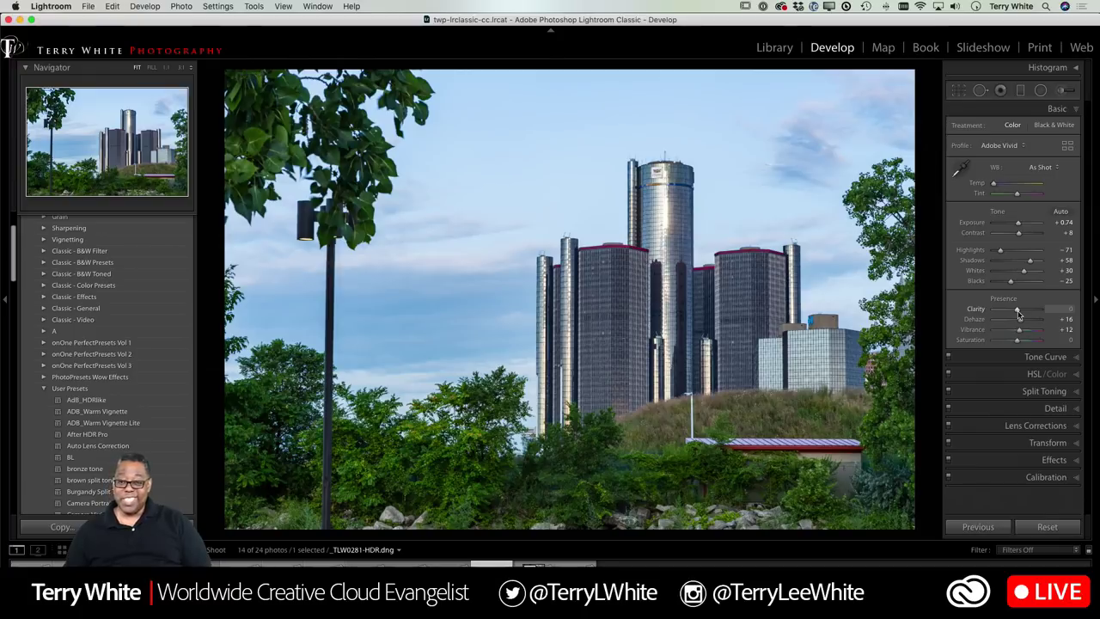
pyautogui.moveTo(1020, 312); pyautogui.dragTo(1023, 314)
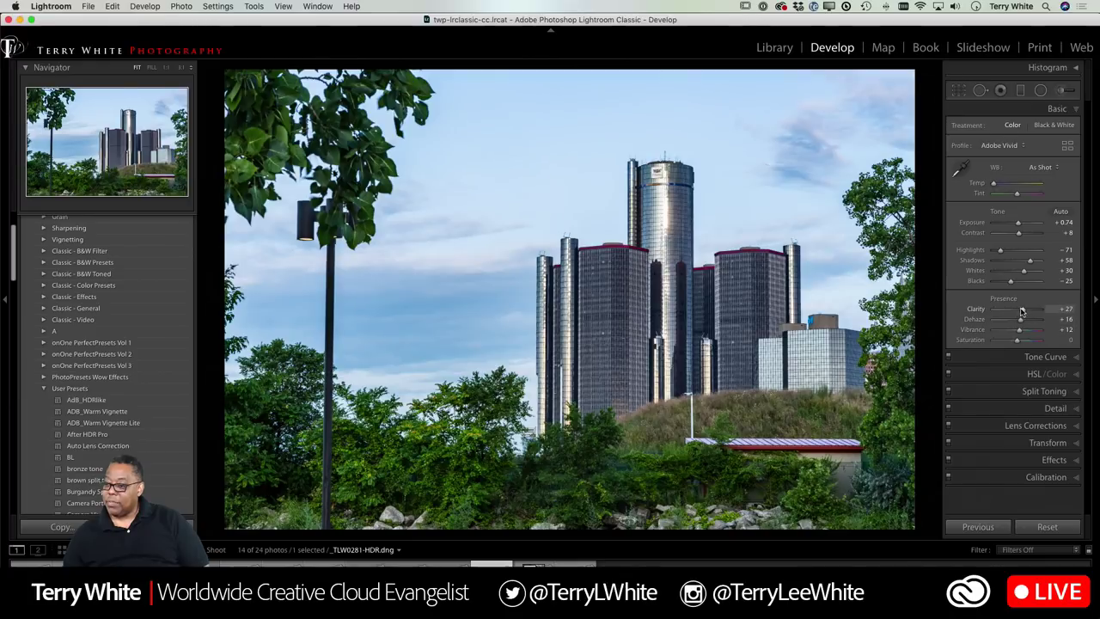
pyautogui.moveTo(1023, 310); pyautogui.dragTo(1020, 311)
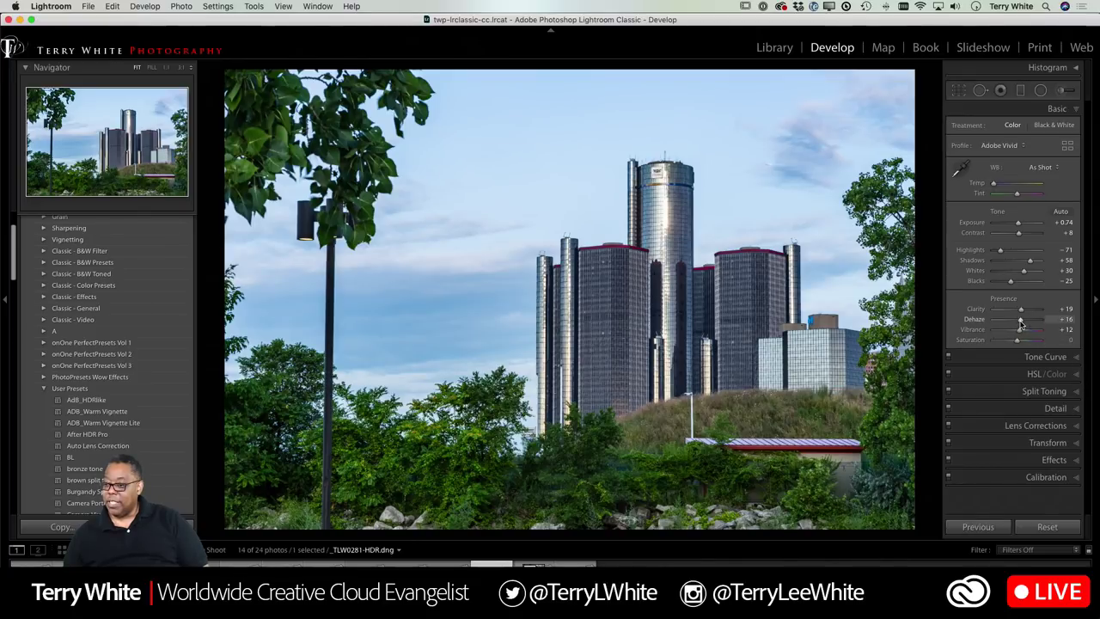
pyautogui.moveTo(1020, 324); pyautogui.dragTo(1020, 324)
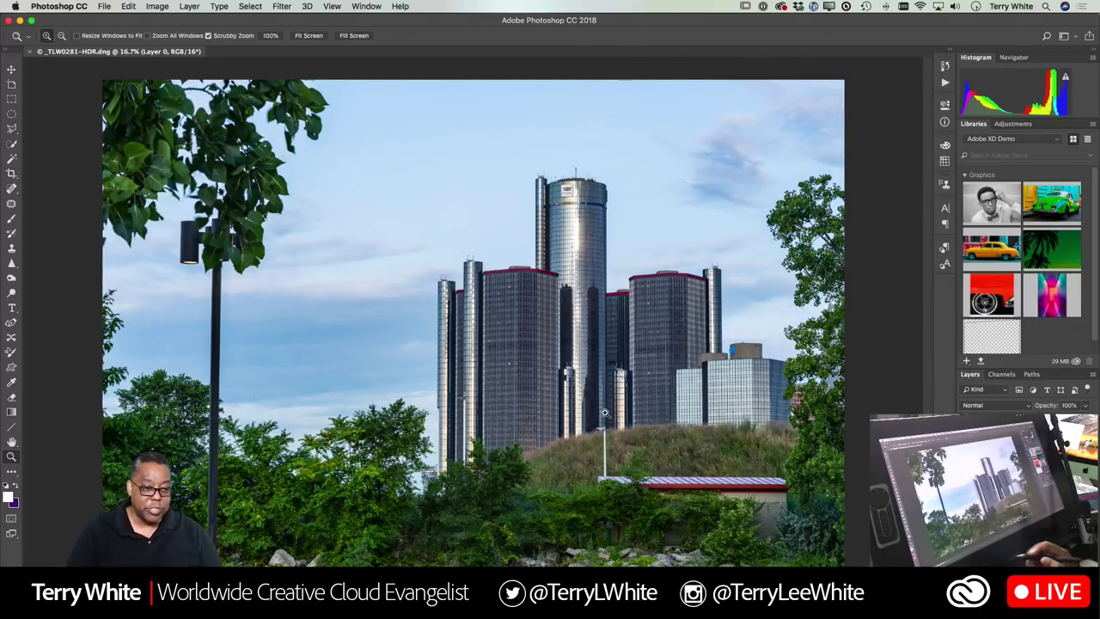
# Spot-heal the small hillside pole and the red roof in the skyline photo.
pyautogui.click(11, 188)
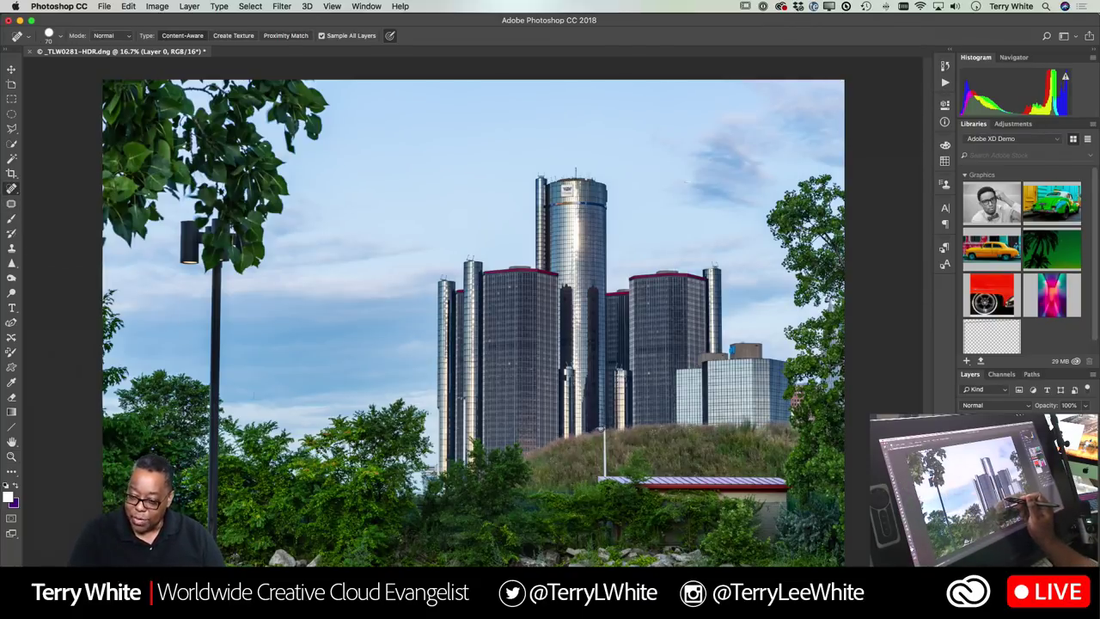
pyautogui.moveTo(604, 434); pyautogui.dragTo(603, 471)
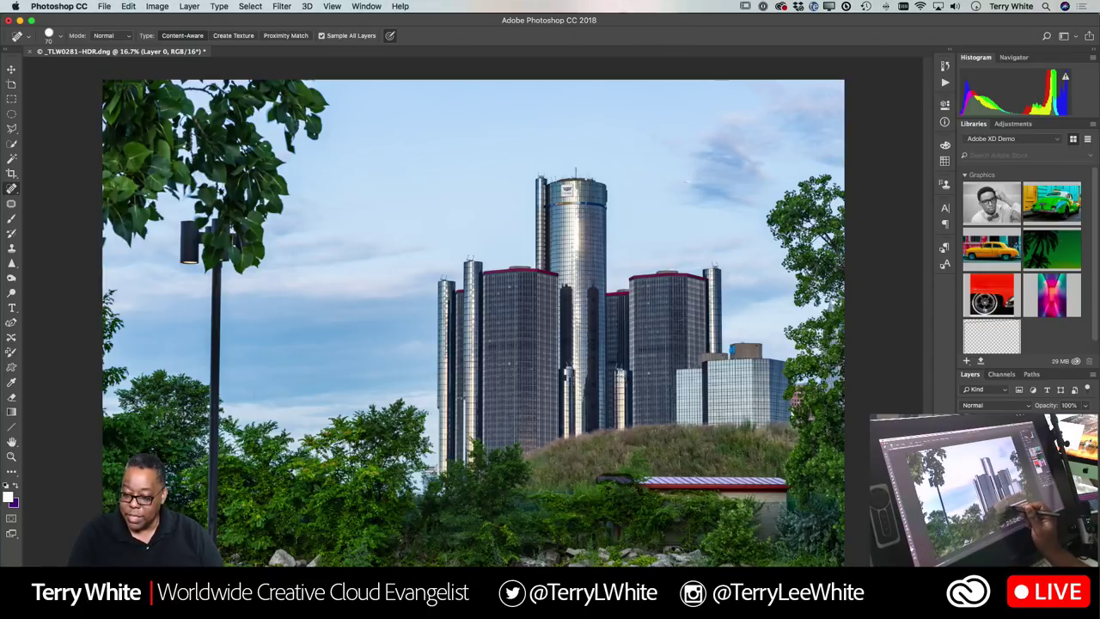
pyautogui.moveTo(597, 479); pyautogui.dragTo(595, 476)
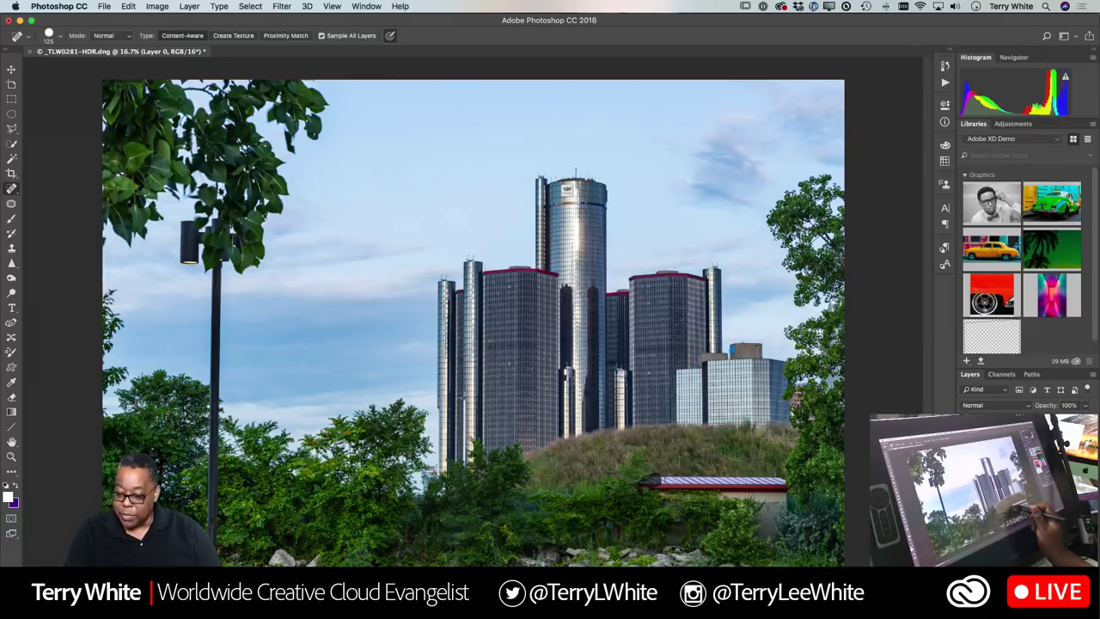
pyautogui.moveTo(658, 482)
pyautogui.mouseDown()
pyautogui.moveTo(708, 492)
pyautogui.moveTo(760, 486)
pyautogui.moveTo(694, 473)
pyautogui.moveTo(777, 481)
pyautogui.moveTo(779, 540)
pyautogui.moveTo(761, 504)
pyautogui.moveTo(648, 493)
pyautogui.mouseUp()
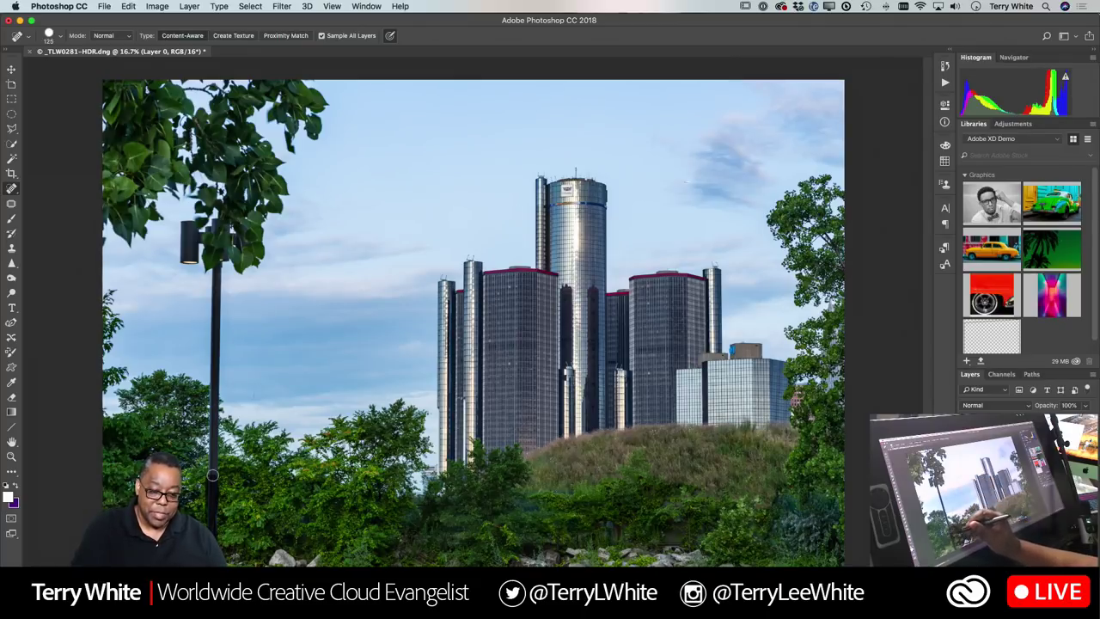
# Heal away the lamp post and dark lamp fixture on the left side.
pyautogui.moveTo(217, 445); pyautogui.dragTo(220, 269)
pyautogui.moveTo(210, 328)
pyautogui.mouseDown()
pyautogui.moveTo(209, 357)
pyautogui.moveTo(219, 281)
pyautogui.moveTo(217, 378)
pyautogui.mouseUp()
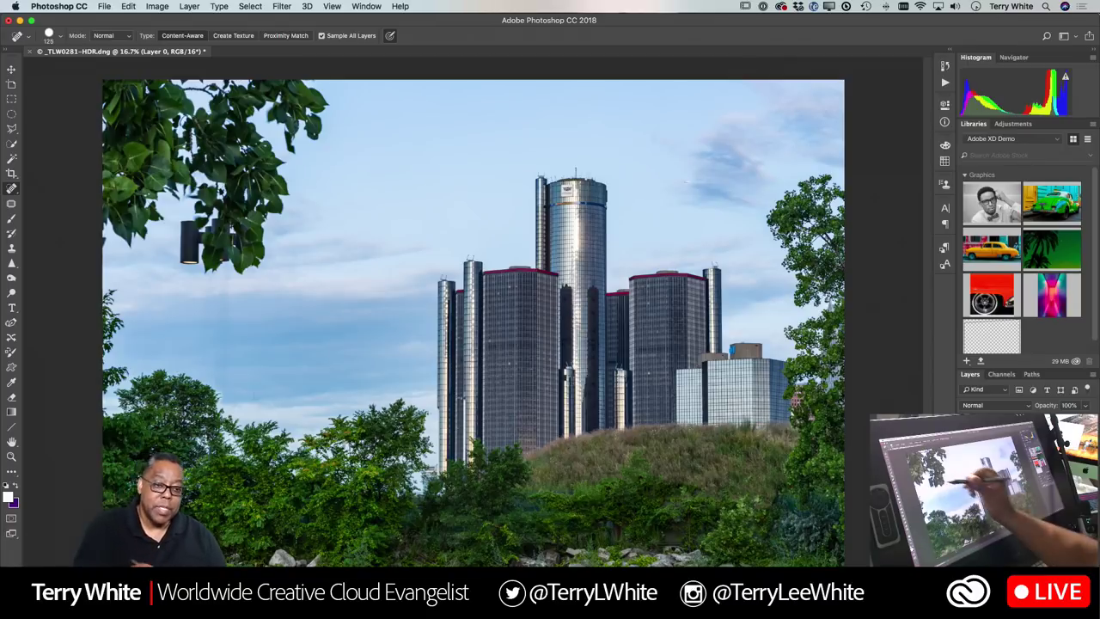
pyautogui.moveTo(188, 225)
pyautogui.mouseDown()
pyautogui.moveTo(189, 260)
pyautogui.moveTo(207, 226)
pyautogui.moveTo(179, 226)
pyautogui.moveTo(180, 284)
pyautogui.mouseUp()
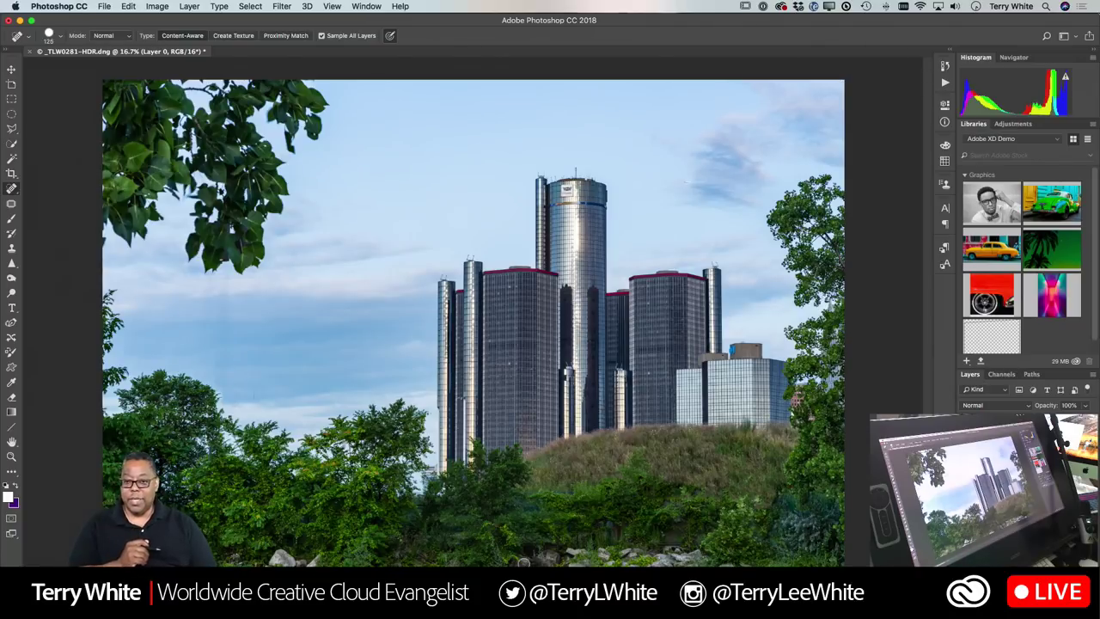
# Save _TLW0281-HDR-Edit.psd back to Lightroom, close the document and return to Lightroom Classic.
pyautogui.press('super+s')
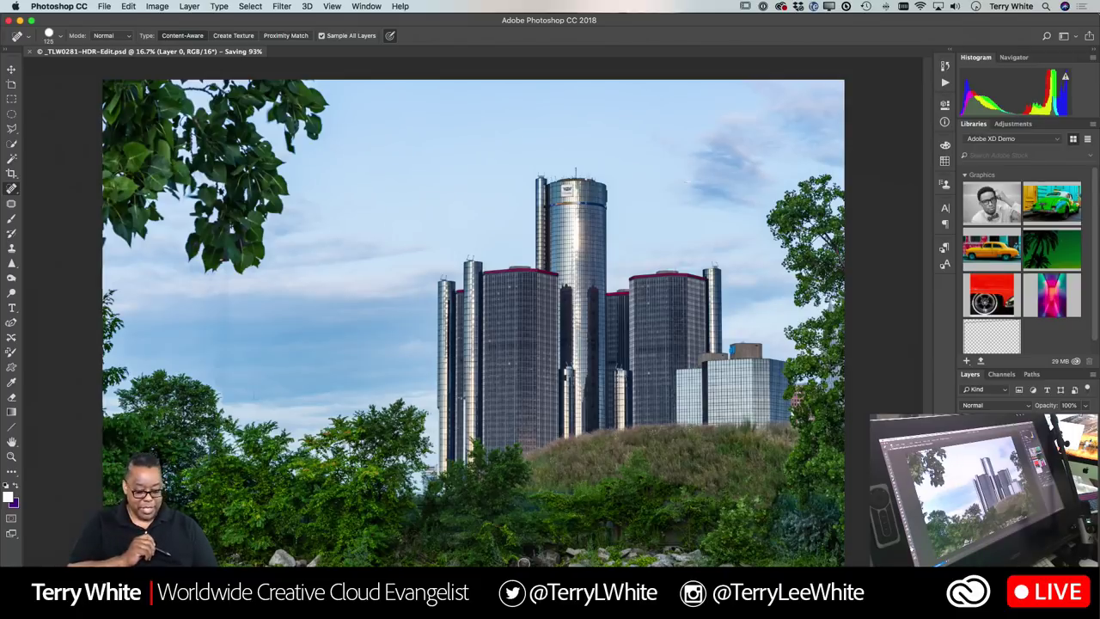
pyautogui.press('super+w')
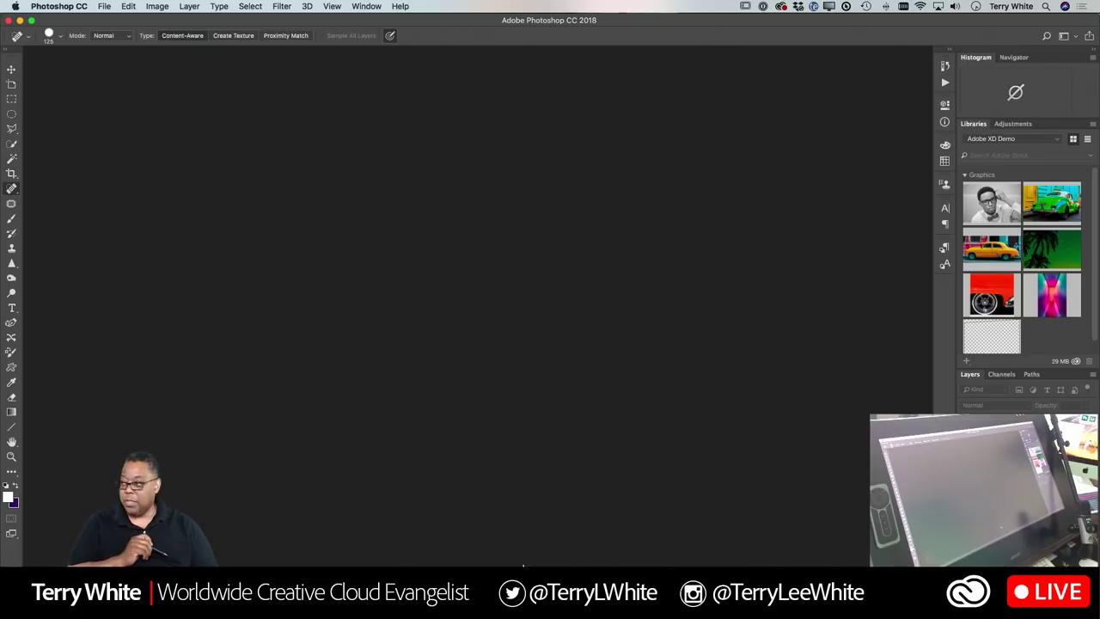
pyautogui.press('super+Tab')
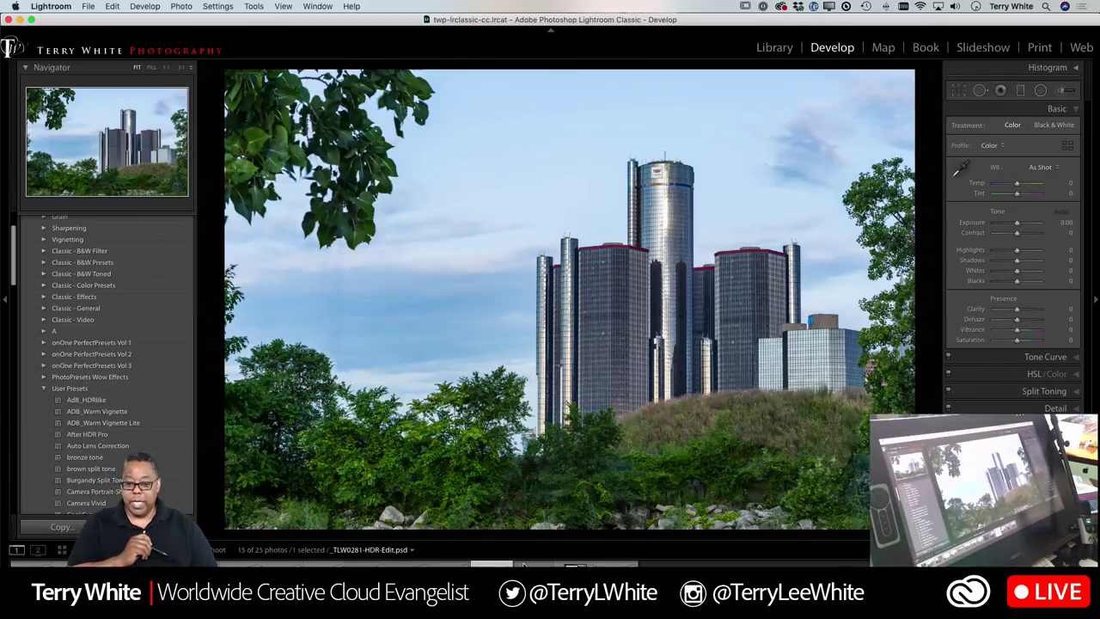
# Flip between the retouched PSD and original skyline DNG in Loupe view, then return to the grid.
pyautogui.press('g')
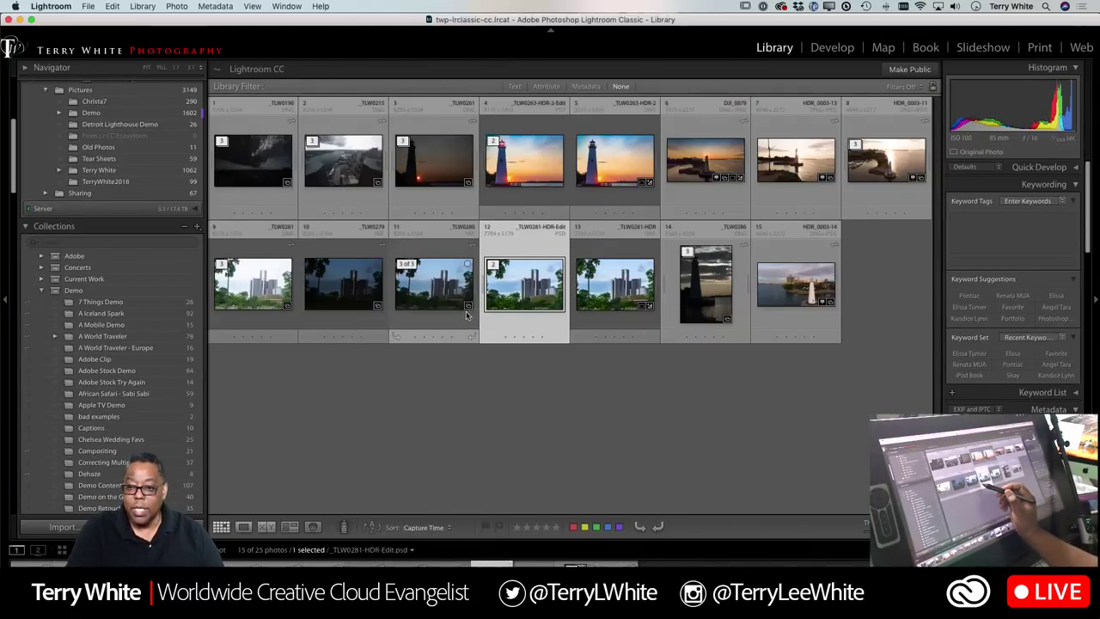
pyautogui.click(596, 295)
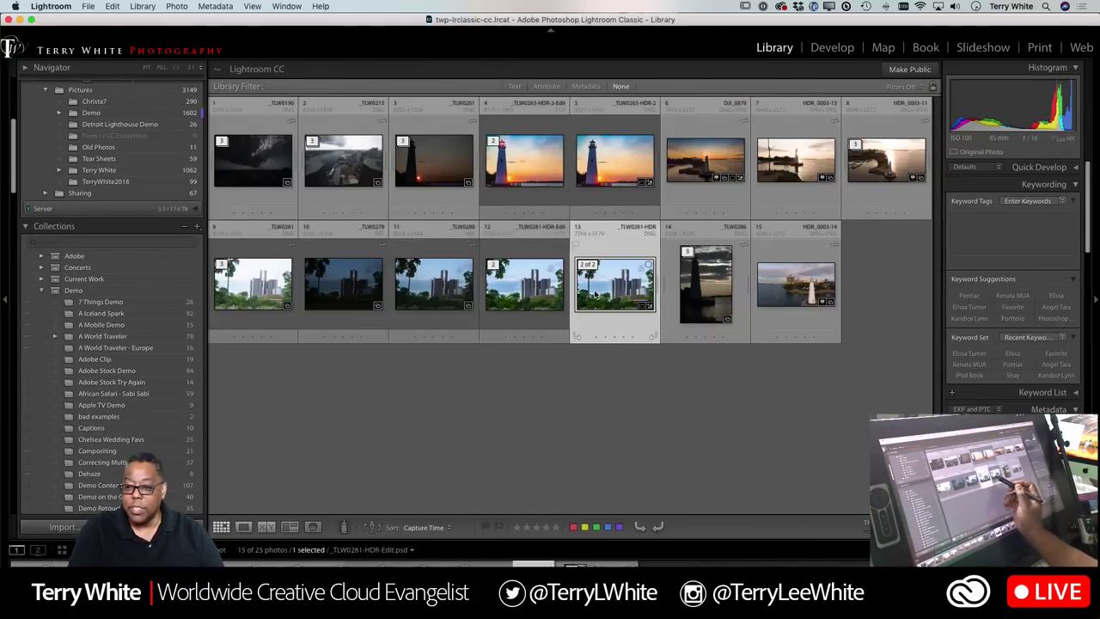
pyautogui.doubleClick(596, 295)
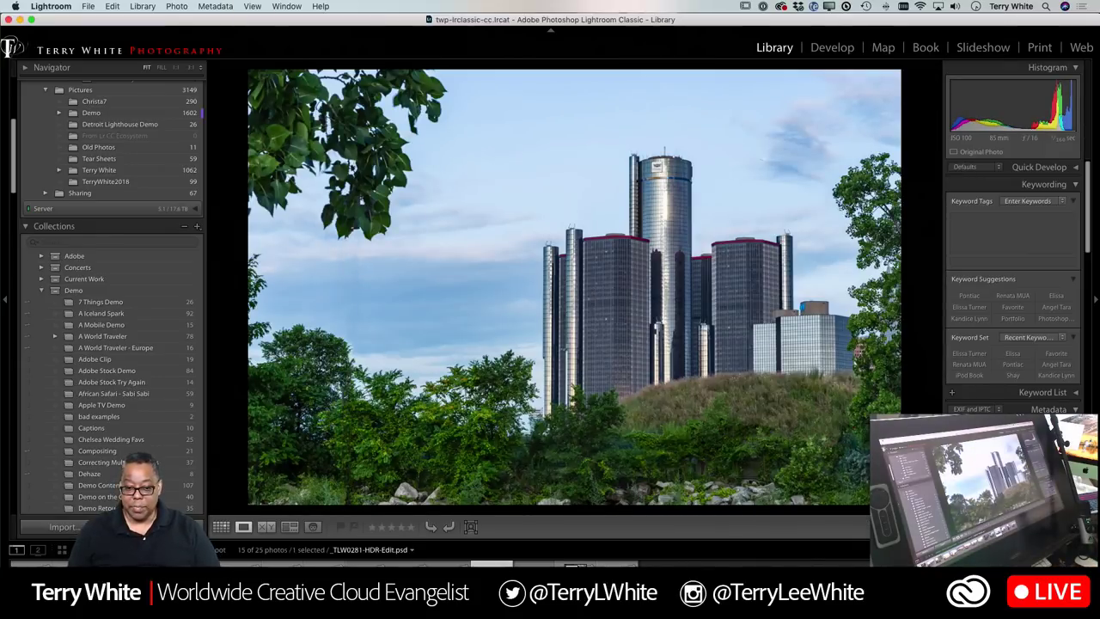
pyautogui.press('Right')
pyautogui.press('Left')
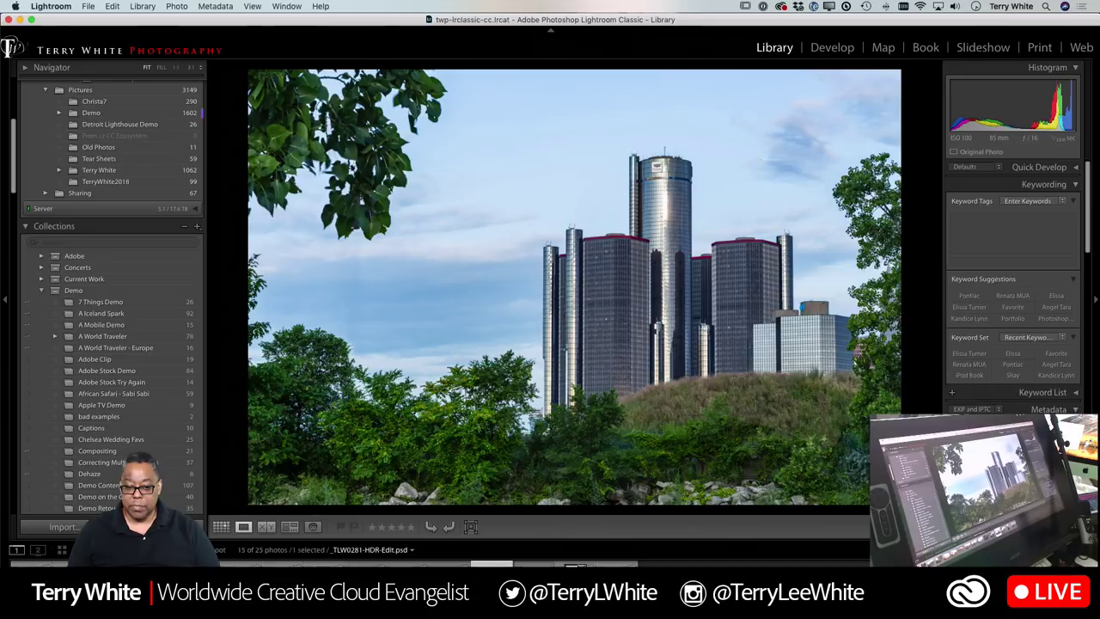
pyautogui.press('Right')
pyautogui.press('Left')
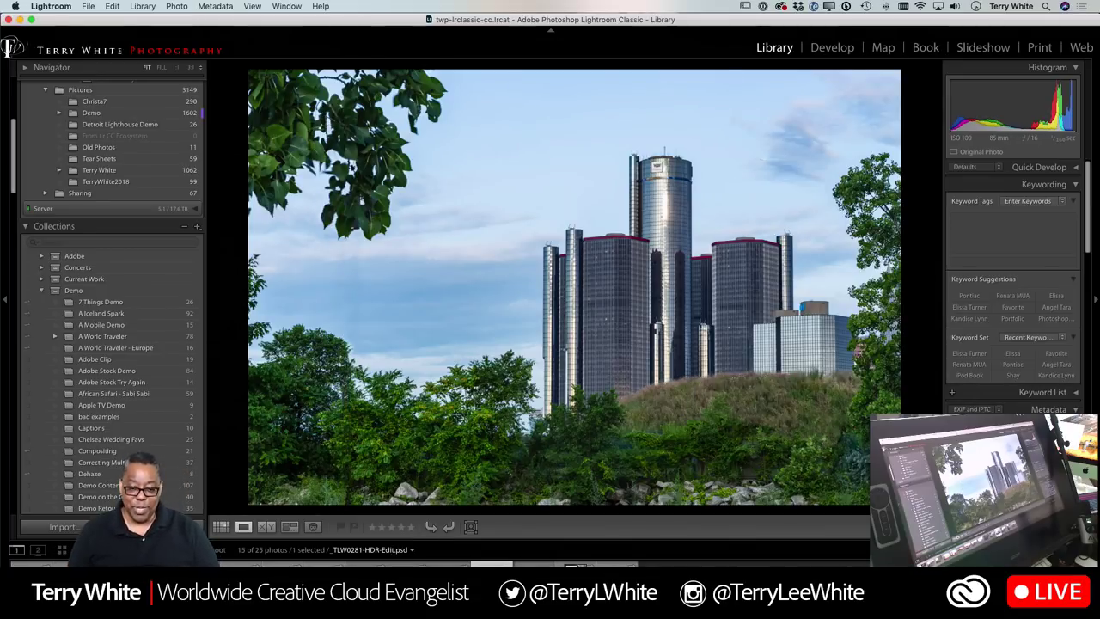
pyautogui.press('Right')
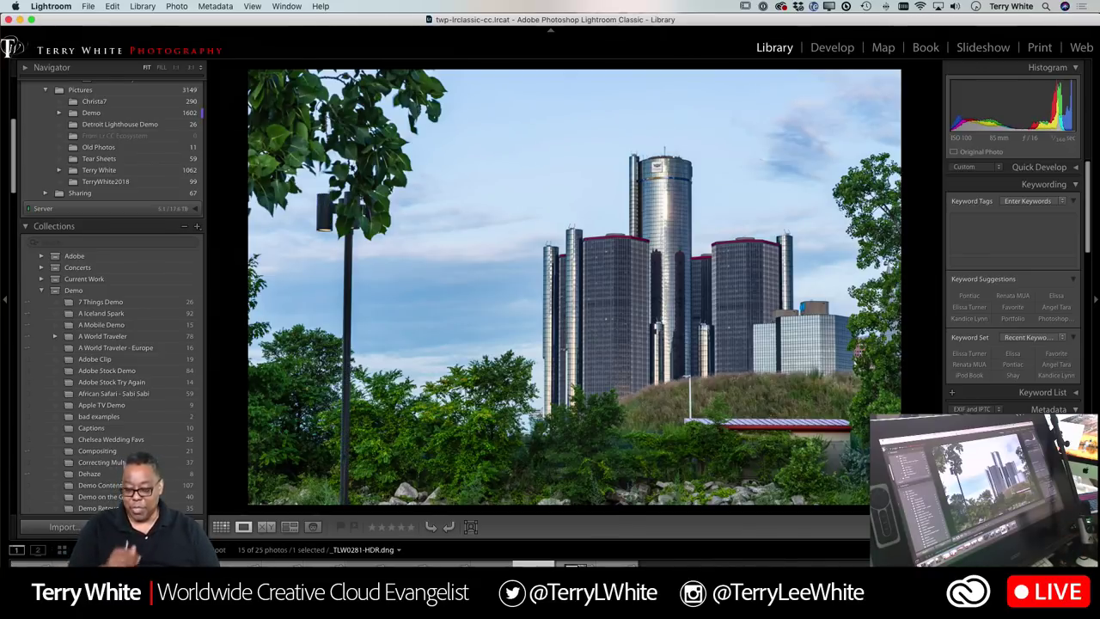
pyautogui.press('Left')
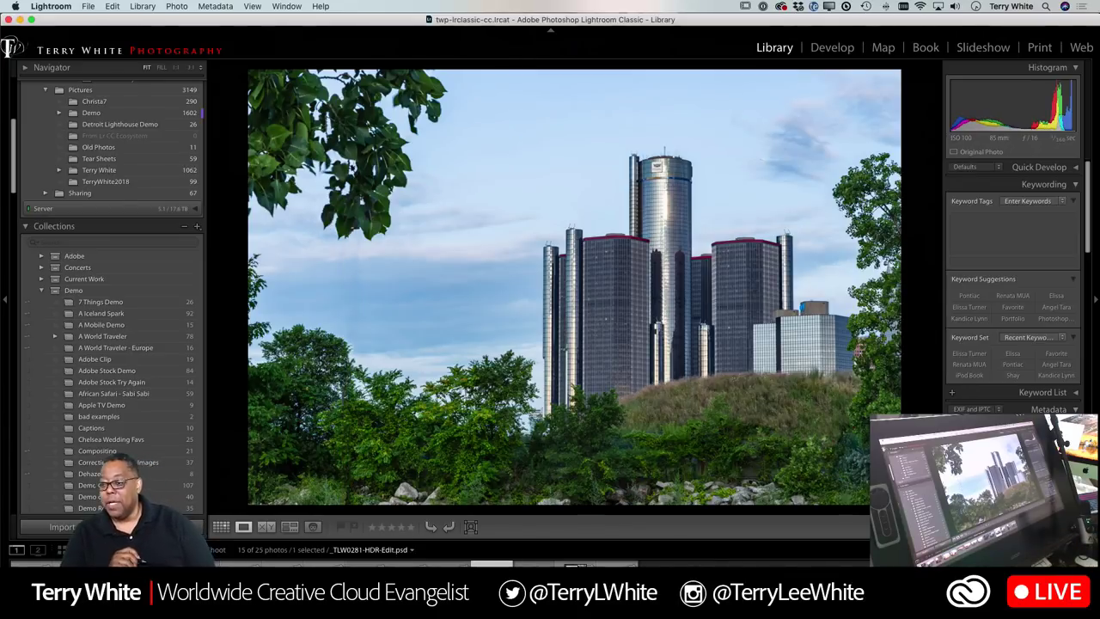
pyautogui.press('g')
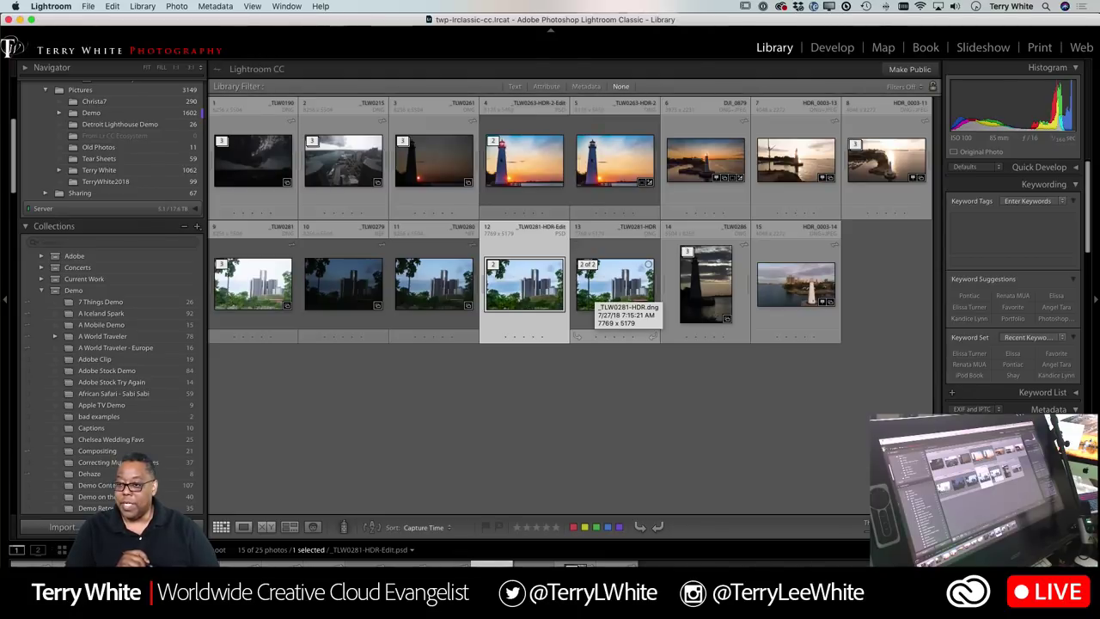
# Select HDR_0003-13.DNG and send it to Photoshop CC with Cmd+E.
pyautogui.click(791, 168)
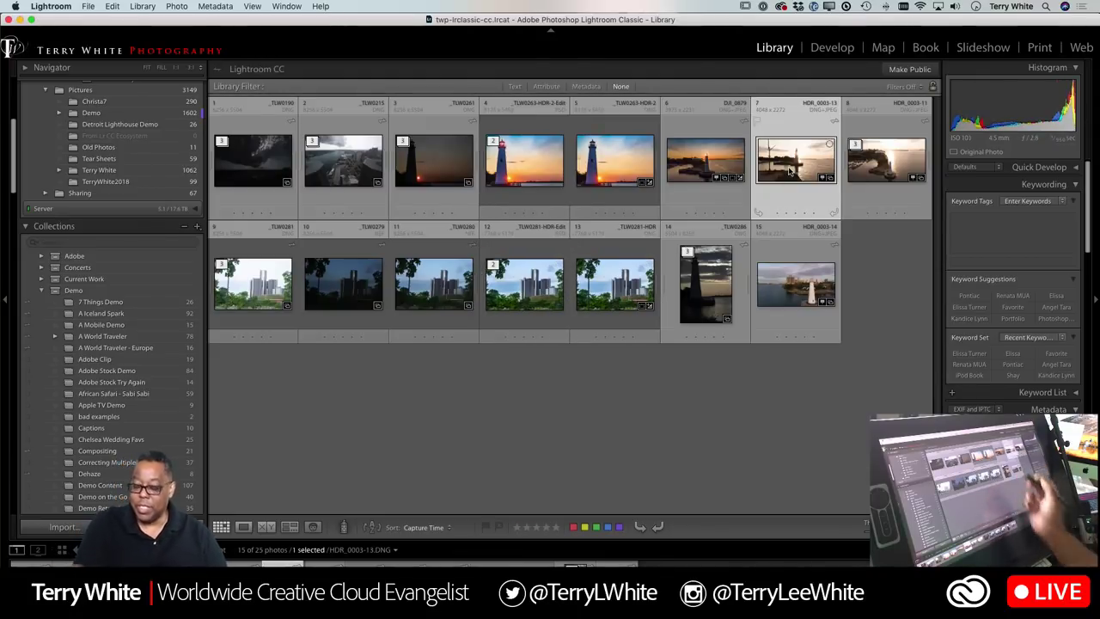
pyautogui.press('super+e')
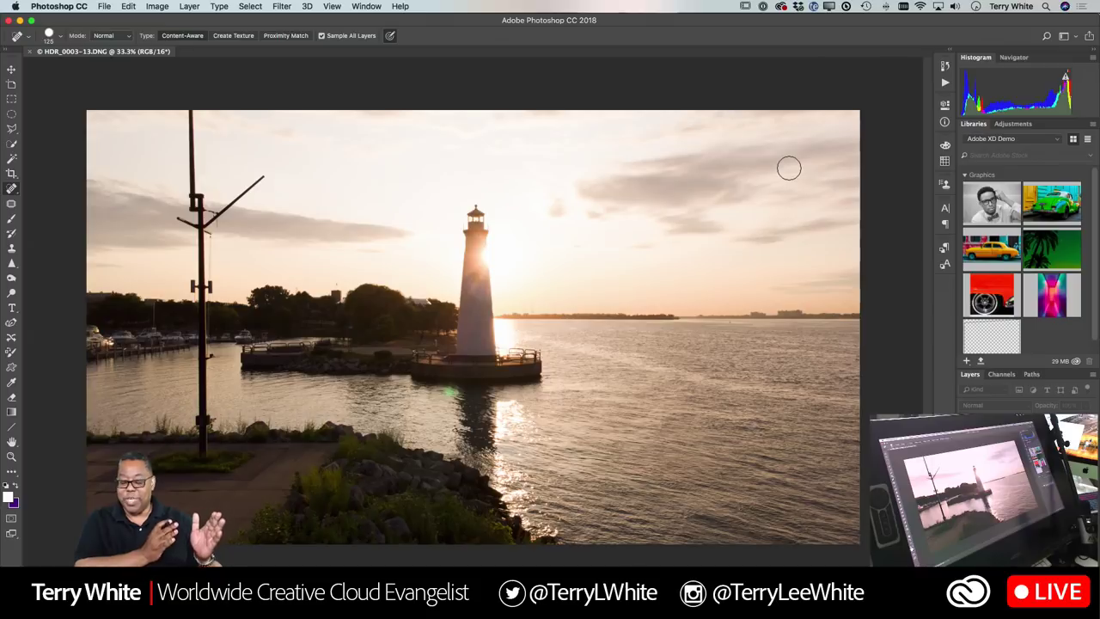
pyautogui.press('c')
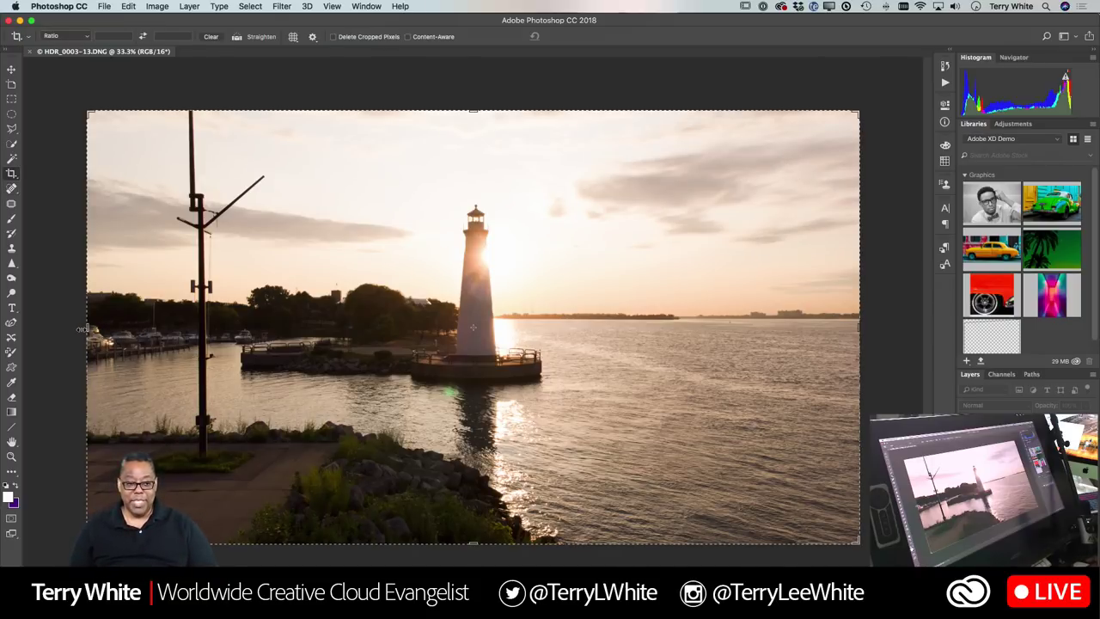
pyautogui.moveTo(85, 328); pyautogui.dragTo(269, 327)
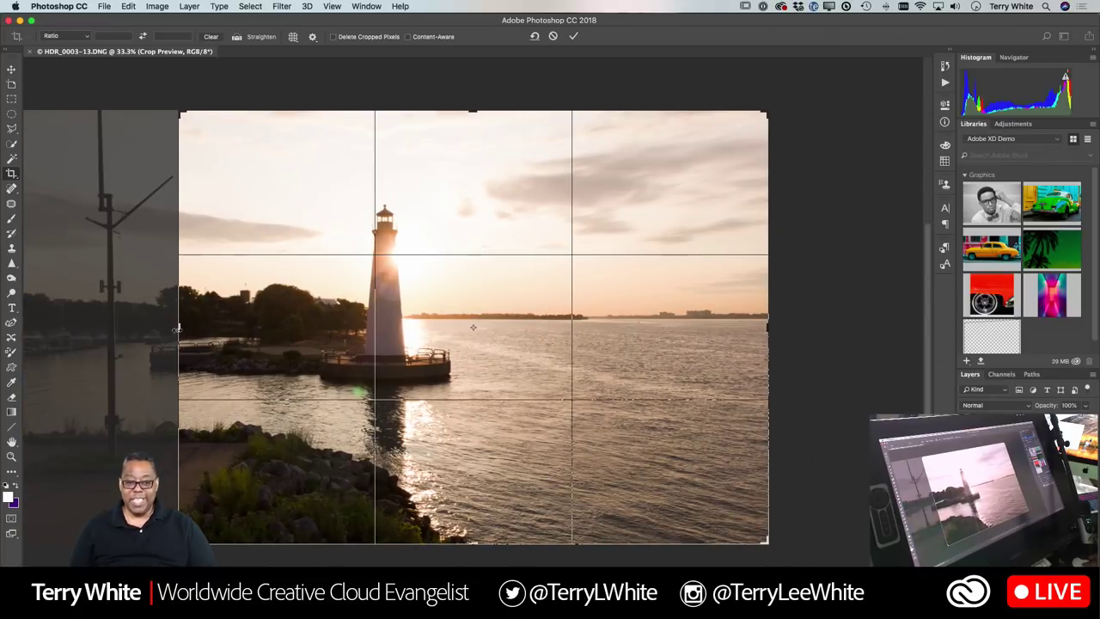
pyautogui.moveTo(179, 328); pyautogui.dragTo(85, 330)
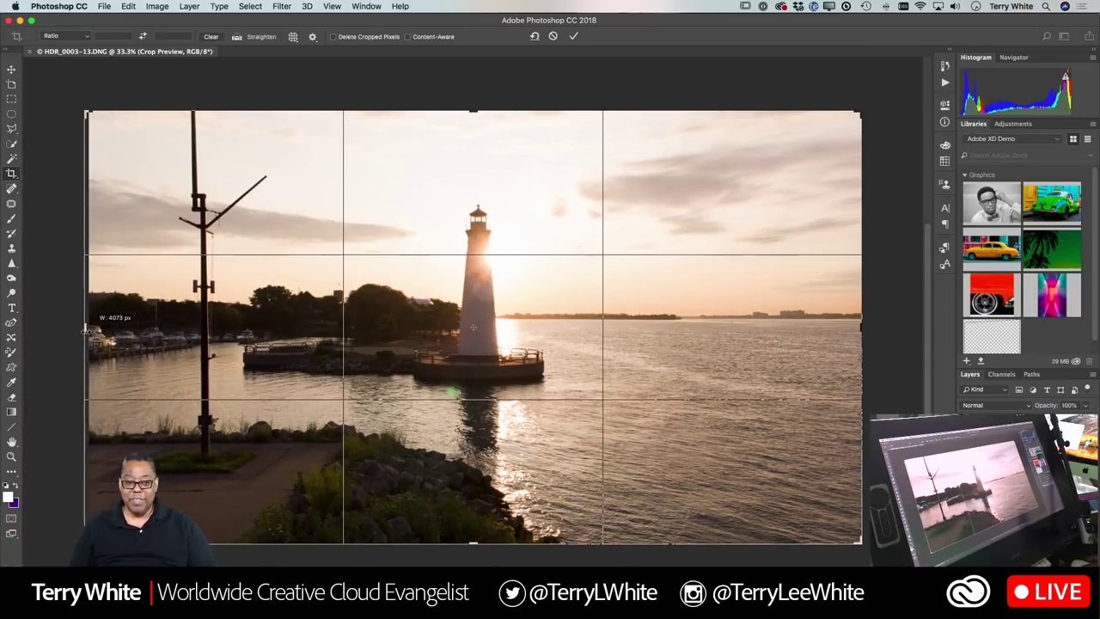
pyautogui.press('Return')
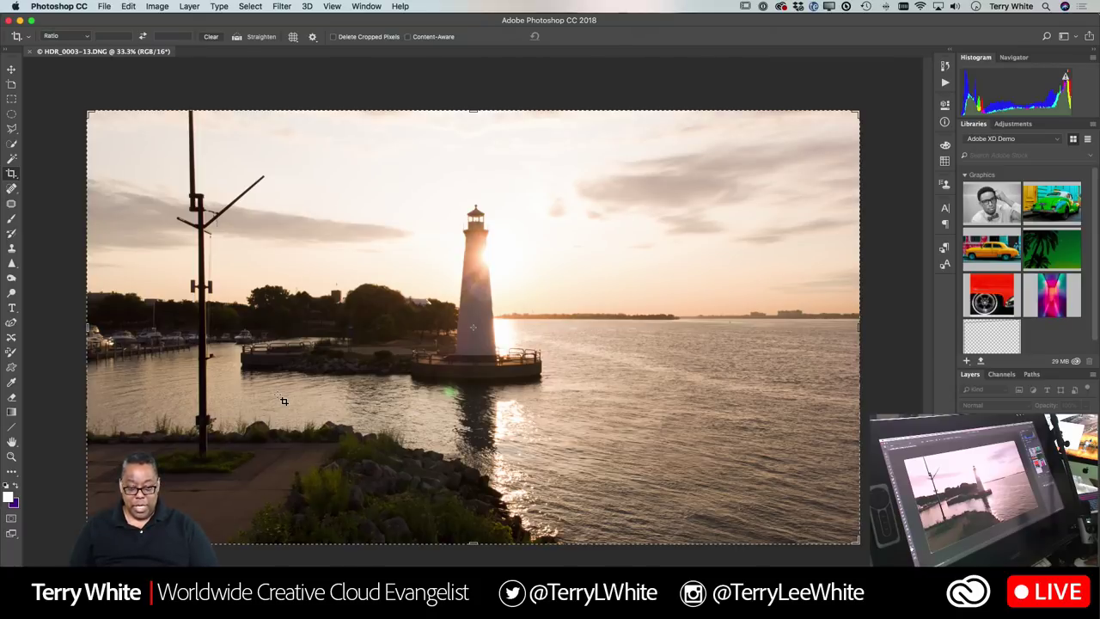
pyautogui.press('g')
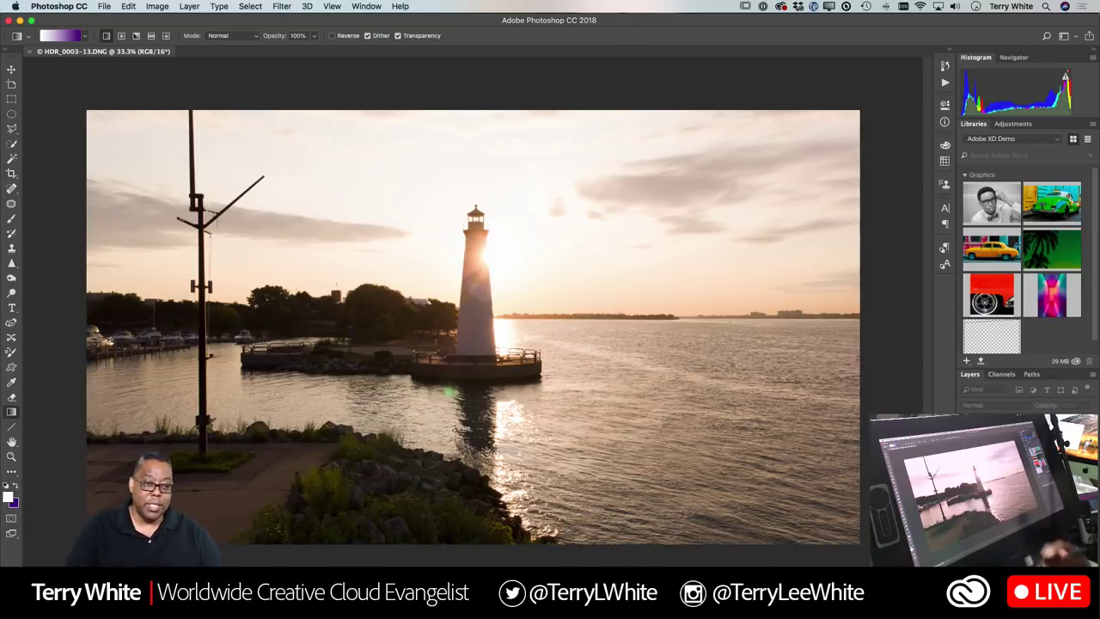
# Spot-heal the tall pole and its crossbar from the left of the lighthouse photo.
pyautogui.click(15, 190)
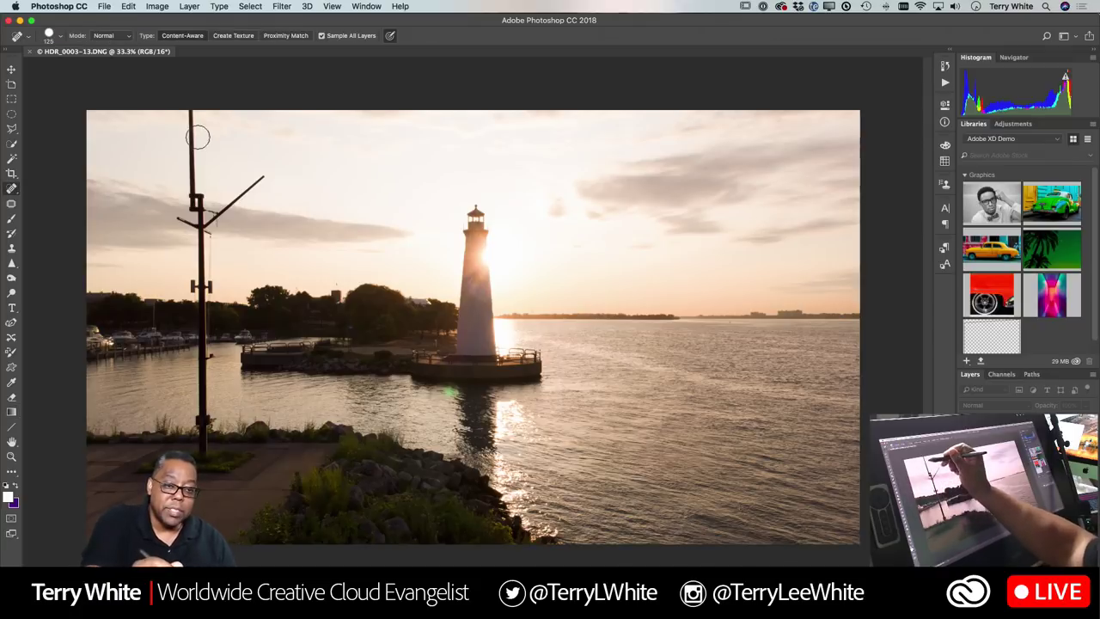
pyautogui.moveTo(194, 113)
pyautogui.mouseDown()
pyautogui.moveTo(203, 206)
pyautogui.moveTo(253, 182)
pyautogui.moveTo(250, 194)
pyautogui.moveTo(261, 177)
pyautogui.moveTo(212, 228)
pyautogui.moveTo(172, 215)
pyautogui.mouseUp()
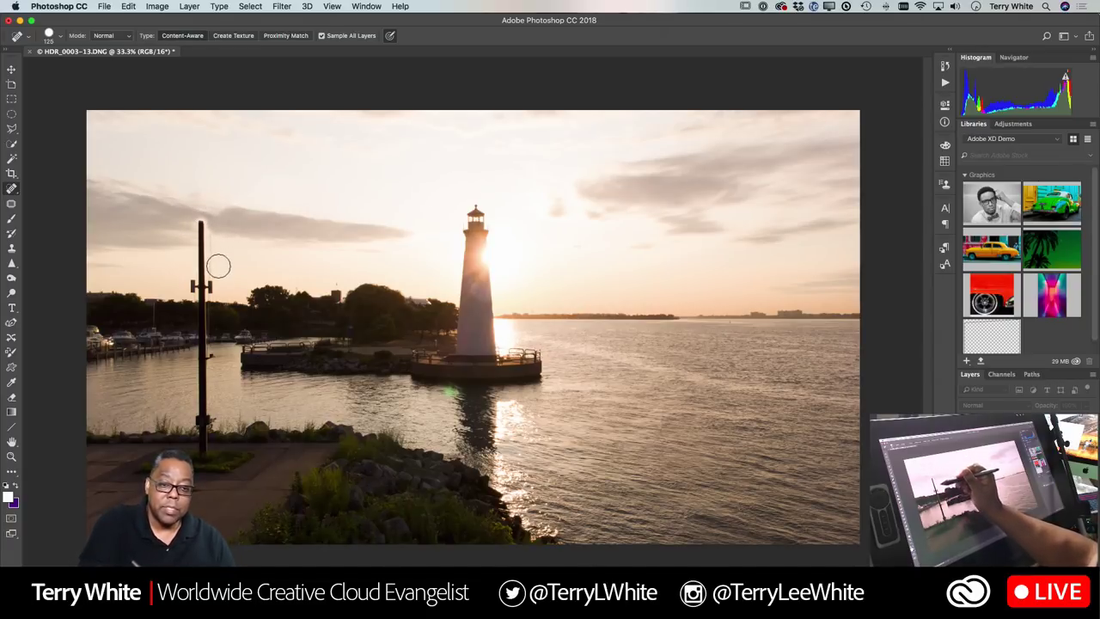
pyautogui.moveTo(215, 263)
pyautogui.mouseDown()
pyautogui.moveTo(208, 221)
pyautogui.moveTo(196, 228)
pyautogui.moveTo(189, 286)
pyautogui.moveTo(213, 288)
pyautogui.moveTo(191, 258)
pyautogui.mouseUp()
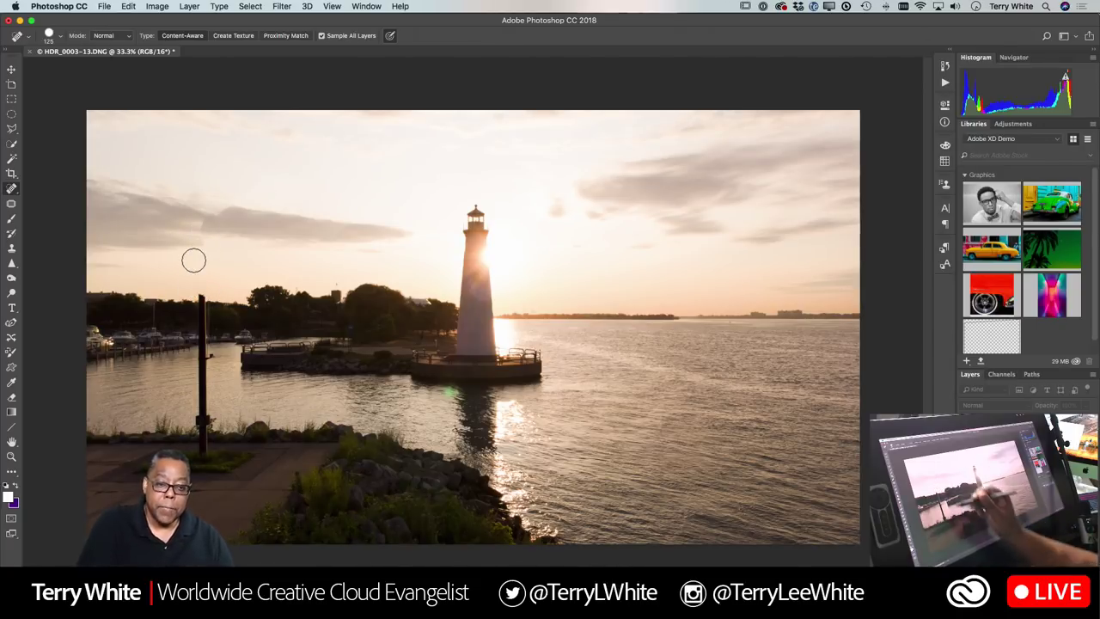
pyautogui.moveTo(202, 297)
pyautogui.mouseDown()
pyautogui.moveTo(204, 449)
pyautogui.moveTo(212, 355)
pyautogui.mouseUp()
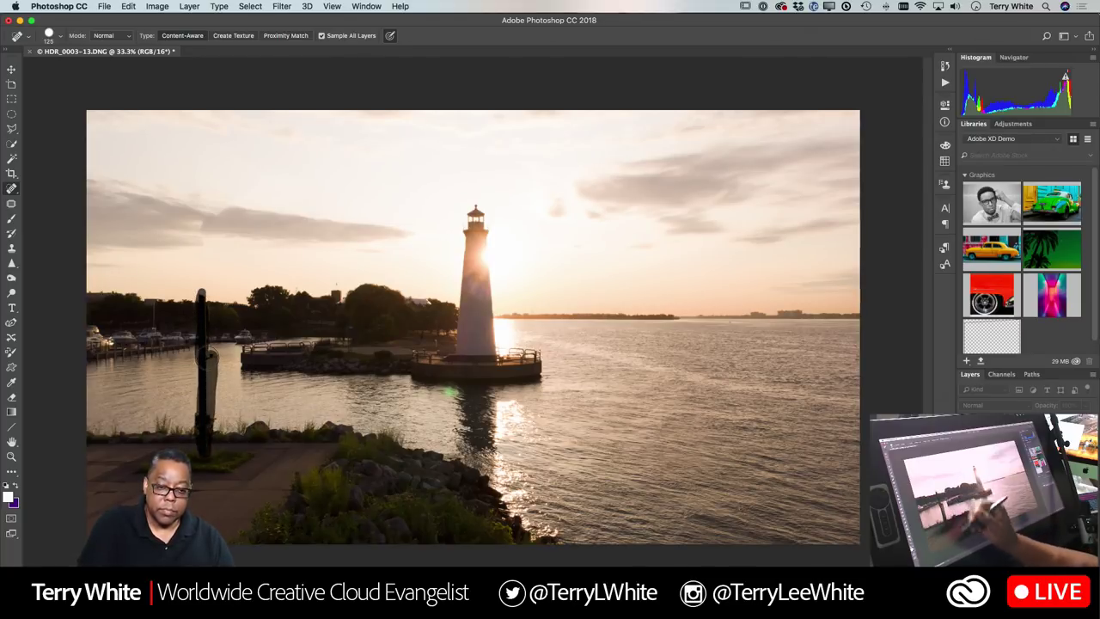
pyautogui.moveTo(203, 292); pyautogui.dragTo(203, 291)
pyautogui.click(206, 221)
pyautogui.moveTo(214, 225)
pyautogui.mouseDown()
pyautogui.moveTo(191, 223)
pyautogui.moveTo(202, 224)
pyautogui.mouseUp()
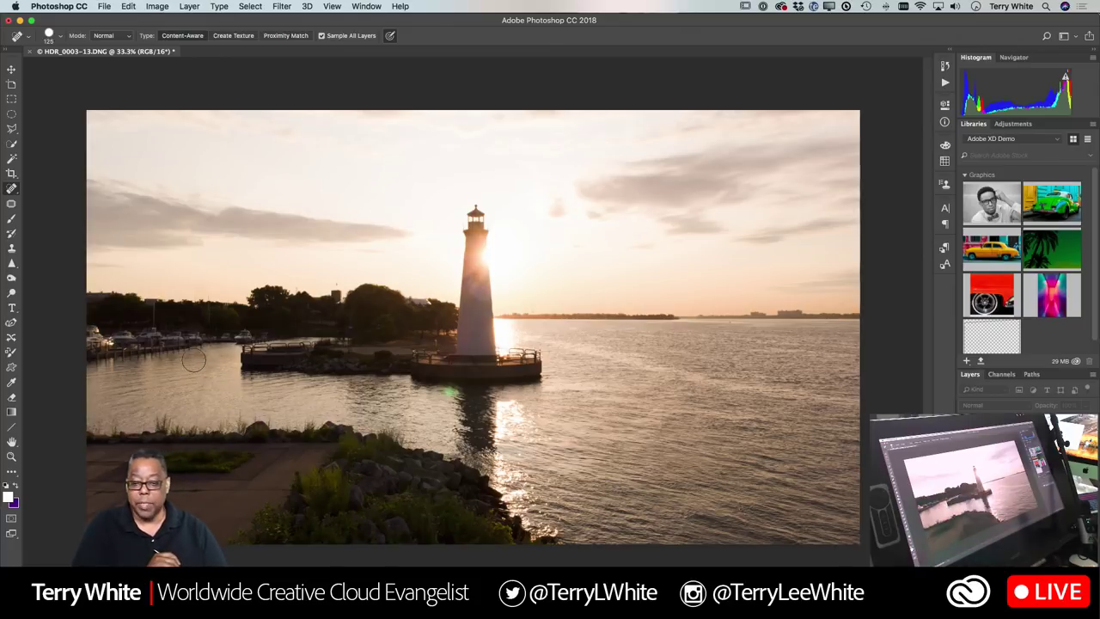
# Heal the green lens flare in the water and save as HDR_0003-13-Edit.psd.
pyautogui.scroll(5, 451, 392)
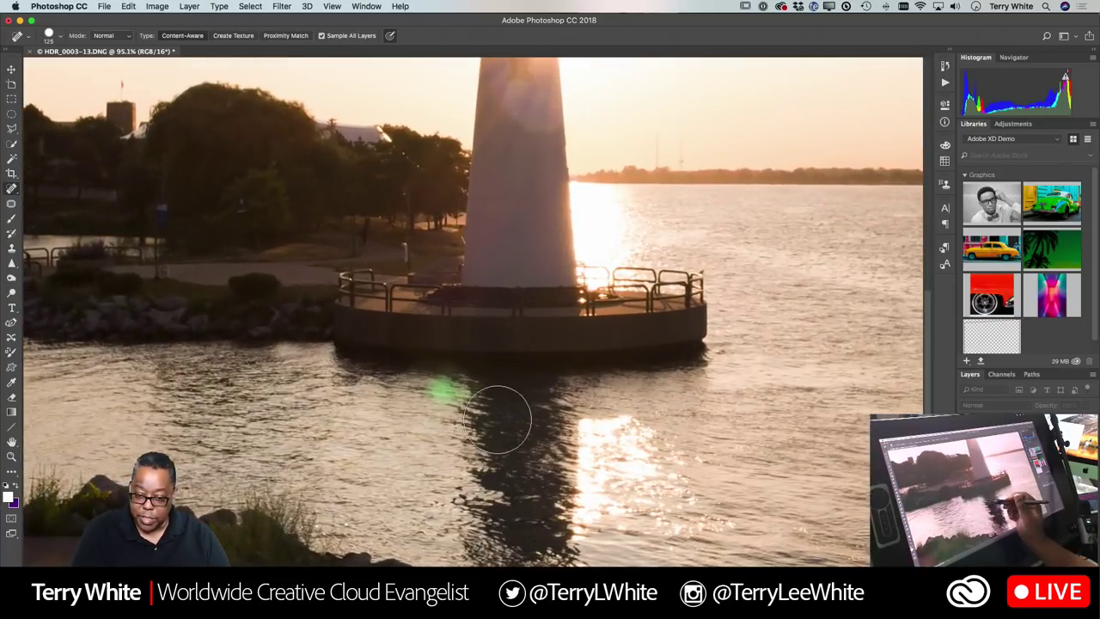
pyautogui.moveTo(435, 397)
pyautogui.mouseDown()
pyautogui.moveTo(447, 385)
pyautogui.moveTo(442, 394)
pyautogui.mouseUp()
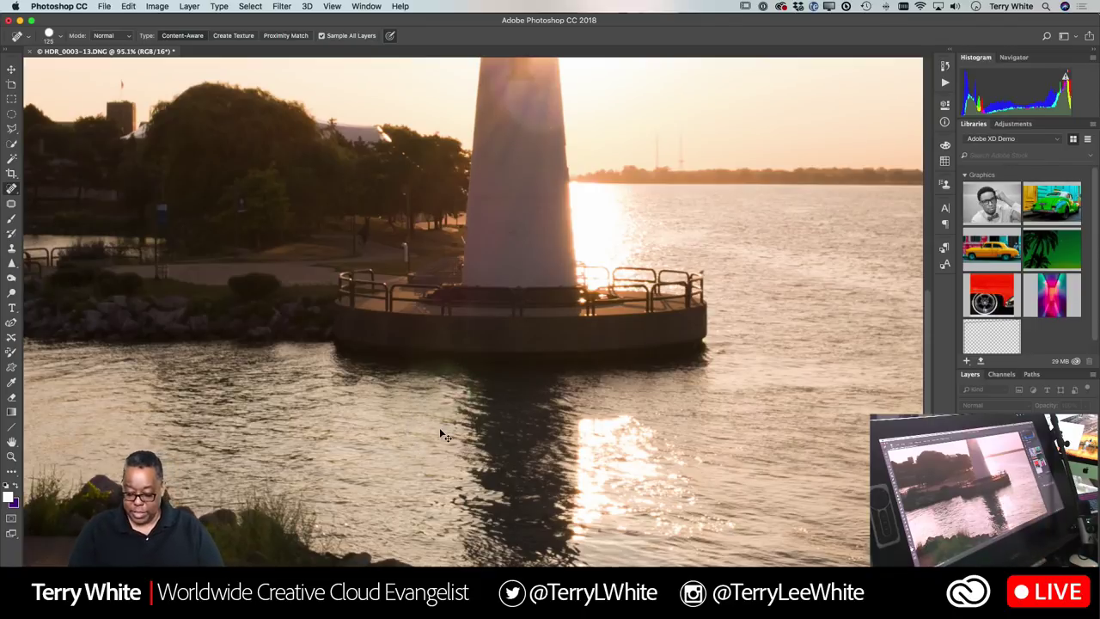
pyautogui.scroll(-4, 439, 428)
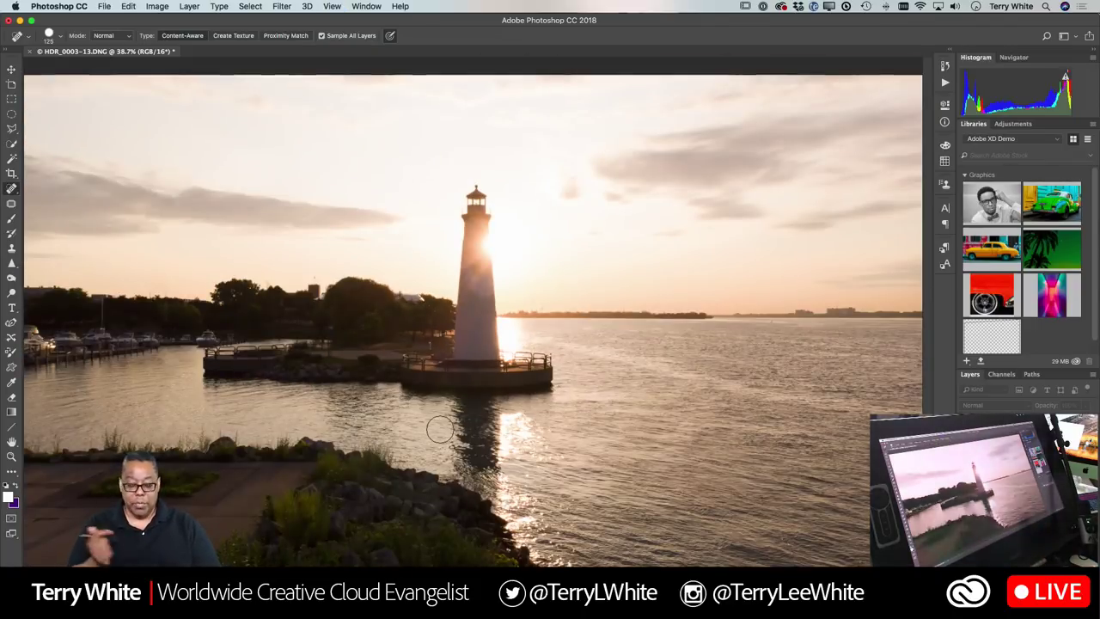
pyautogui.press('super+s')
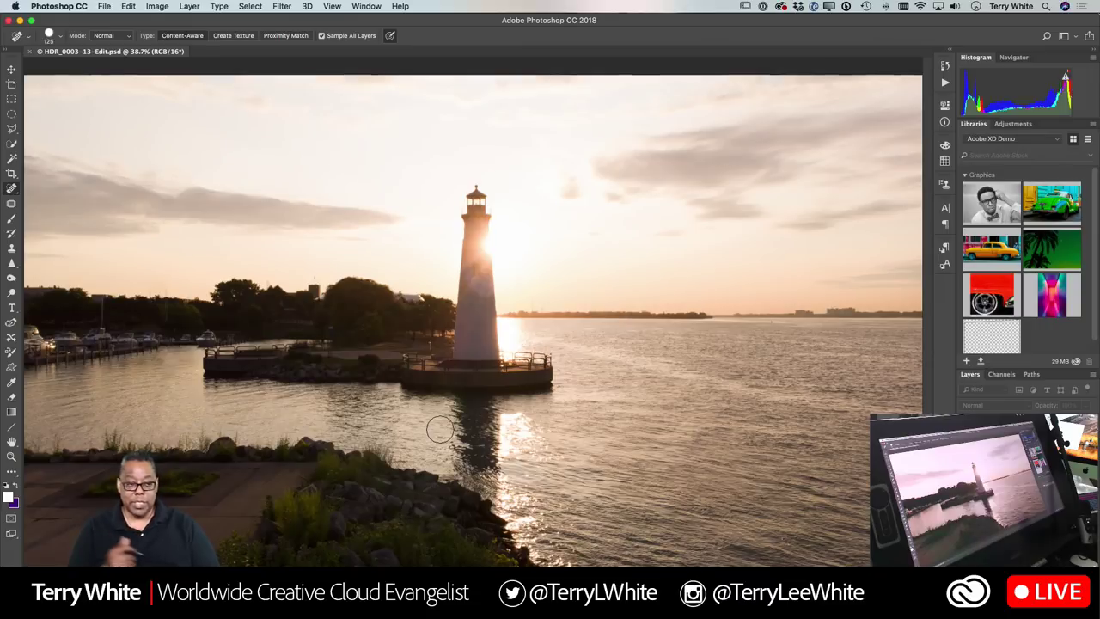
# Close the PSD, return to Lightroom Classic, and open HDR_0003-13-Edit.psd in Develop.
pyautogui.press('super+w')
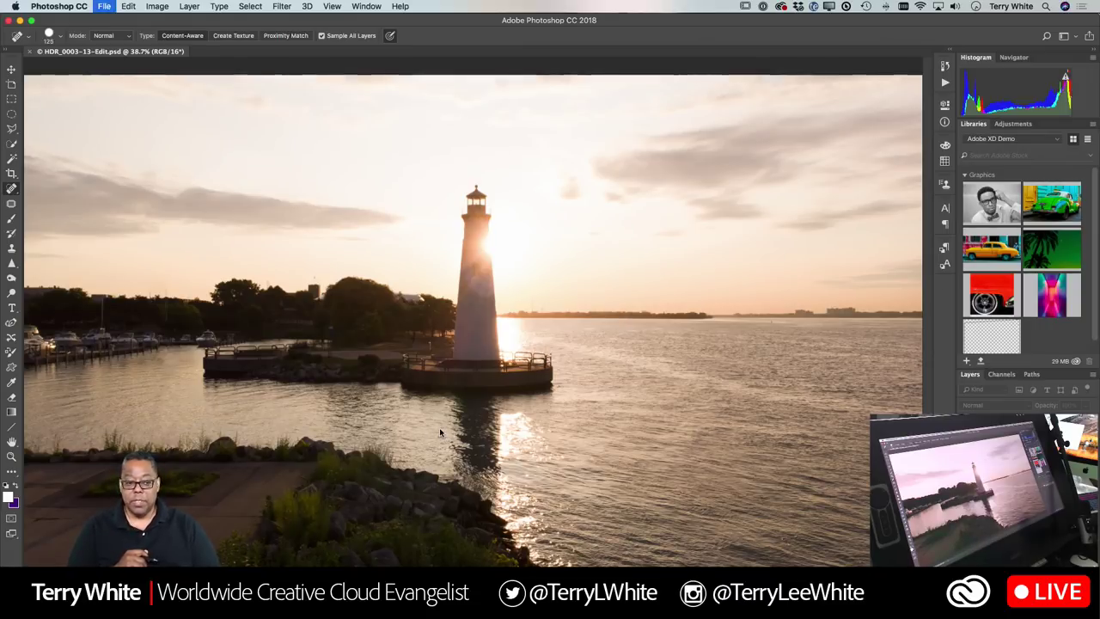
pyautogui.press('super+Tab')
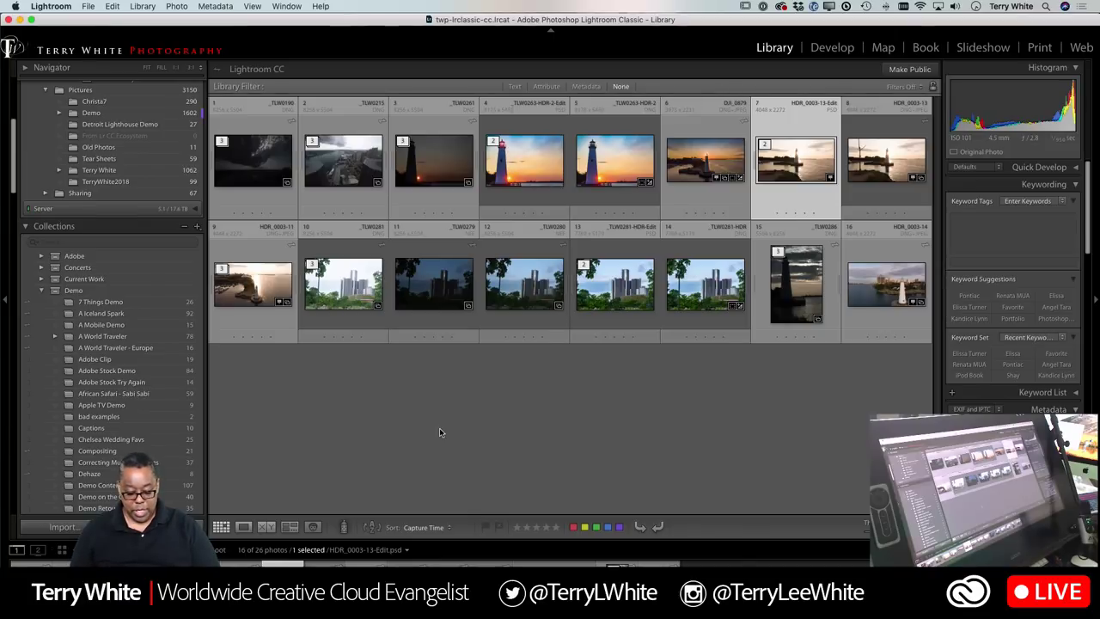
pyautogui.press('e')
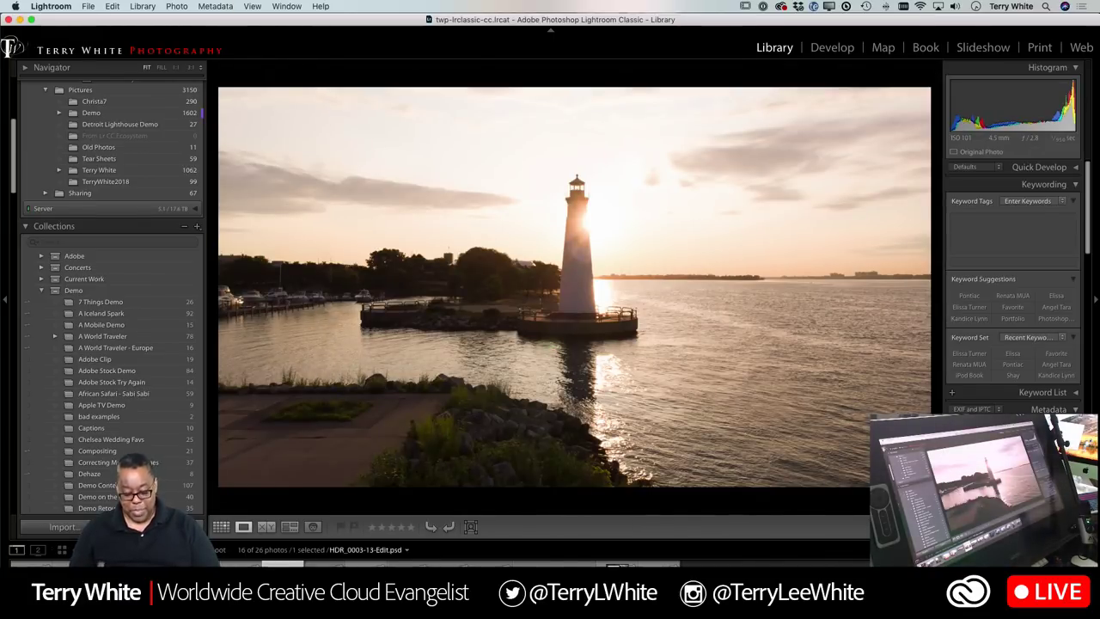
pyautogui.press('d')
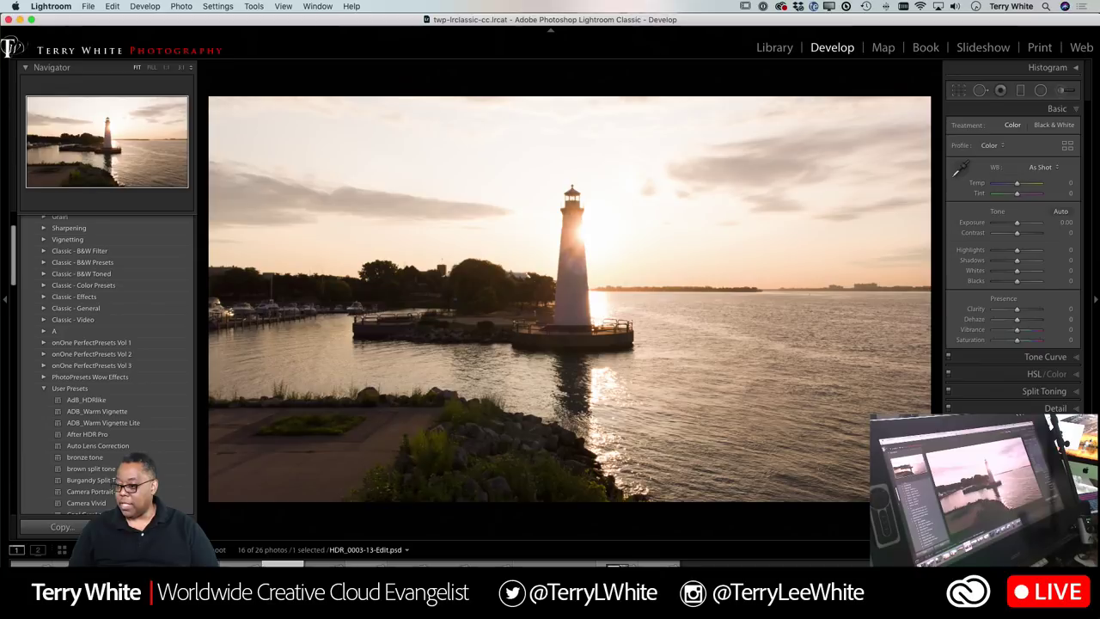
# Enable lens profile corrections with Make DJI and Model DJI Mavic Pro FC220.
pyautogui.click(1056, 108)
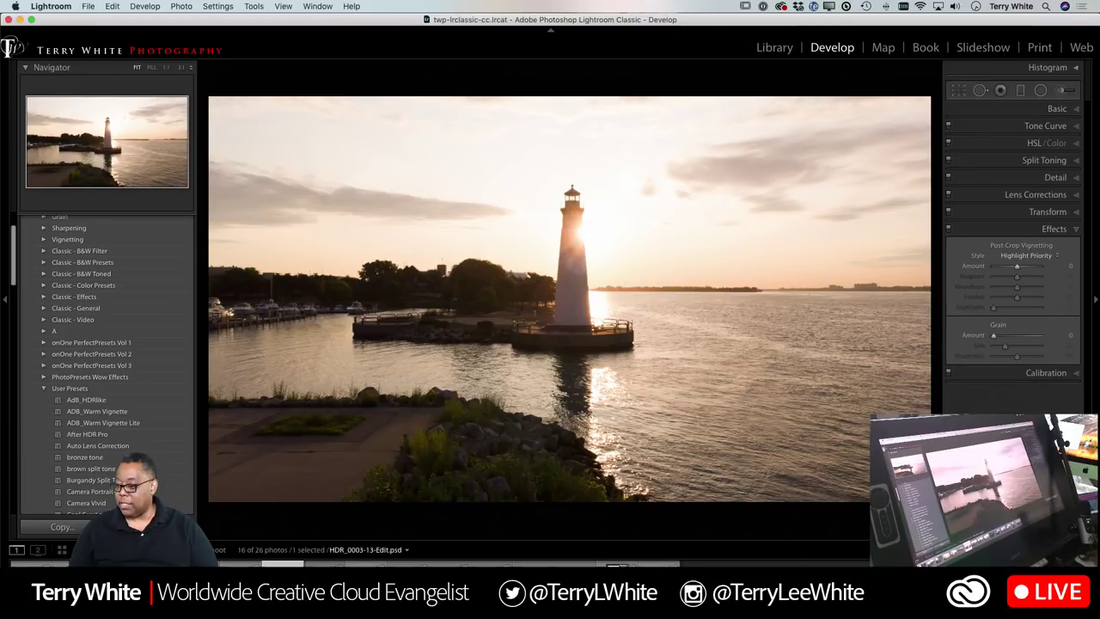
pyautogui.click(1045, 196)
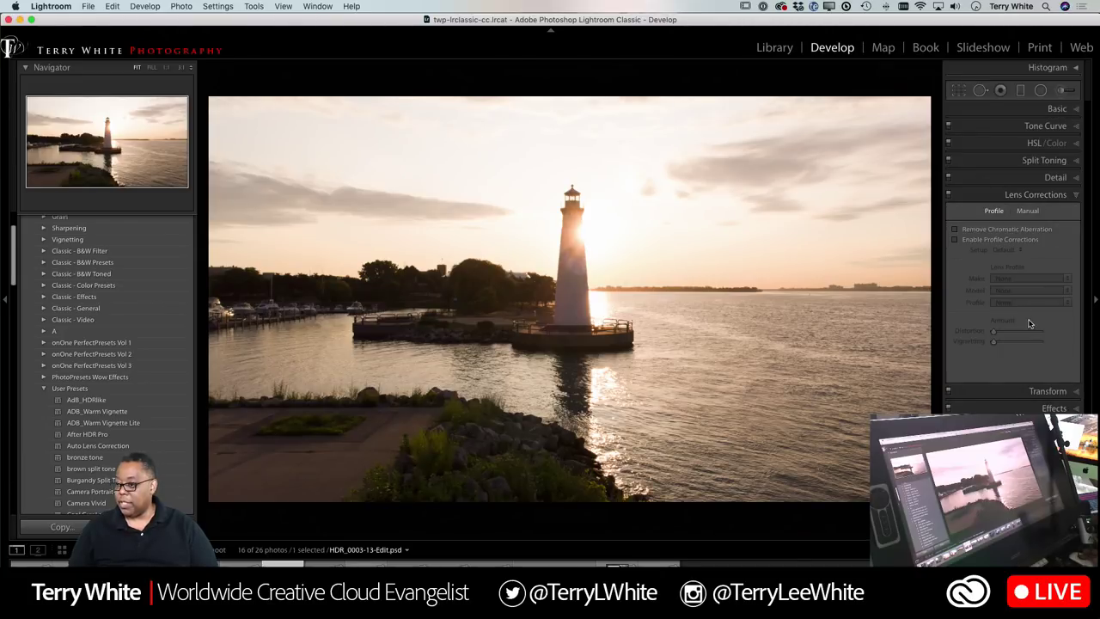
pyautogui.click(973, 241)
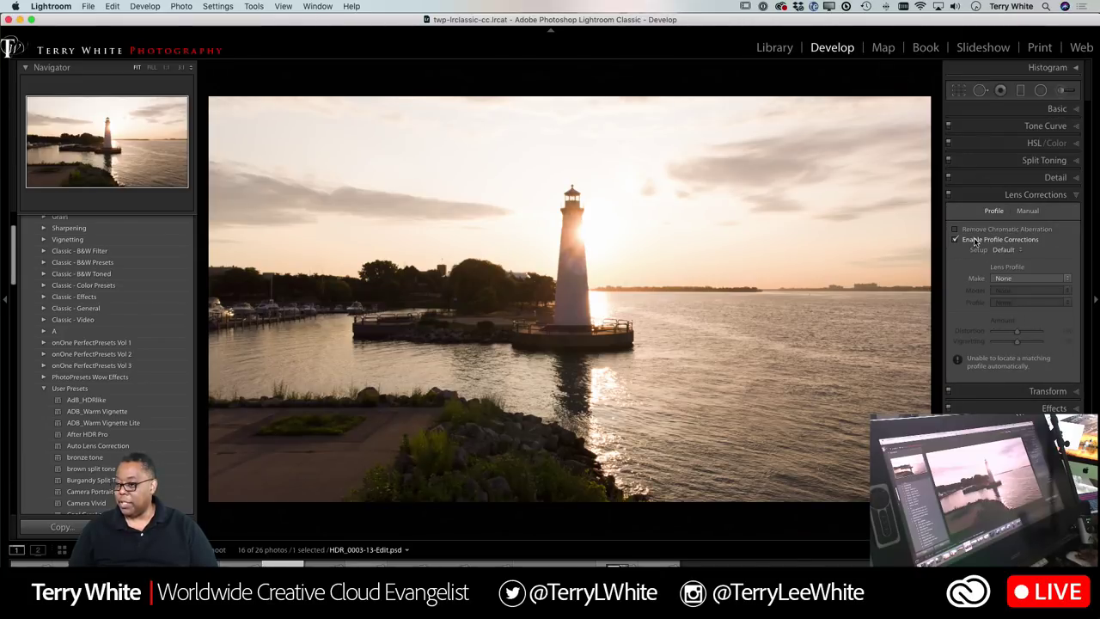
pyautogui.click(1007, 280)
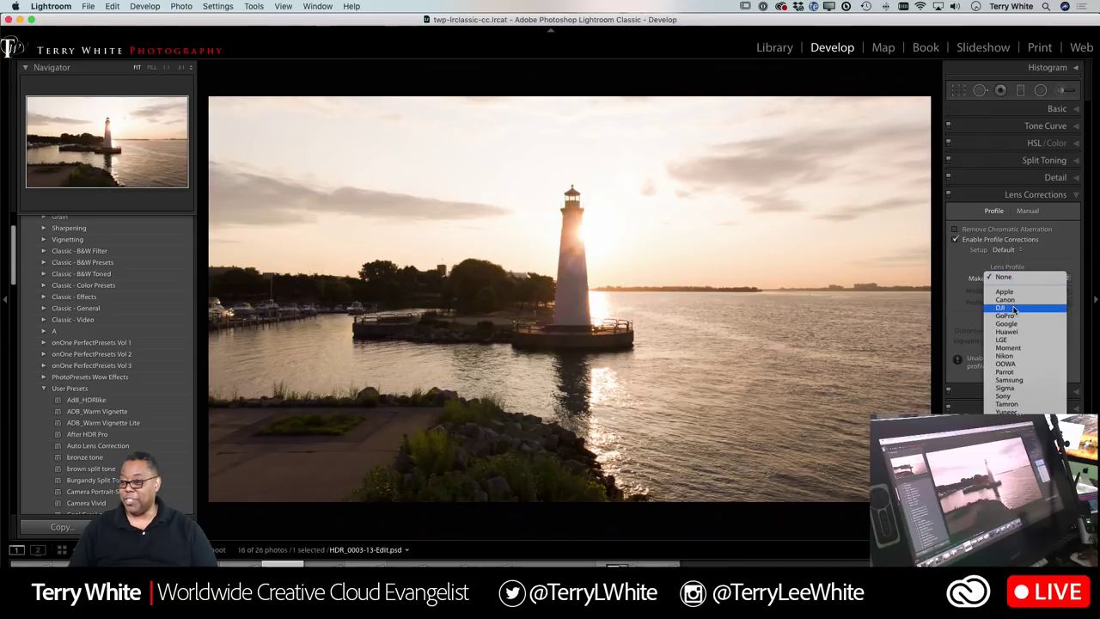
pyautogui.click(1015, 308)
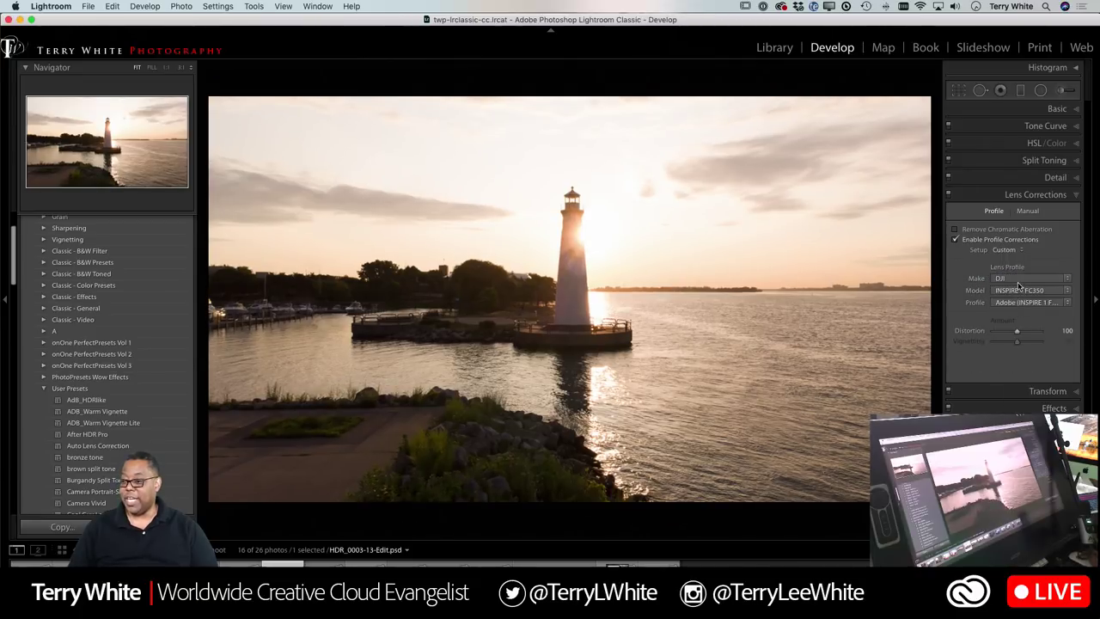
pyautogui.click(1016, 290)
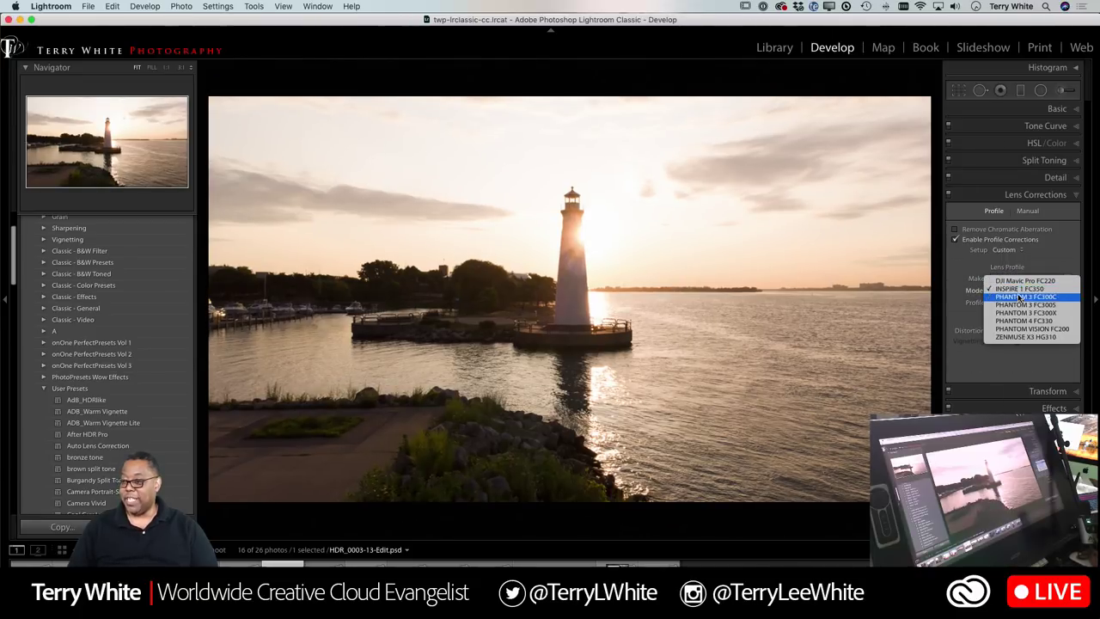
pyautogui.click(1023, 281)
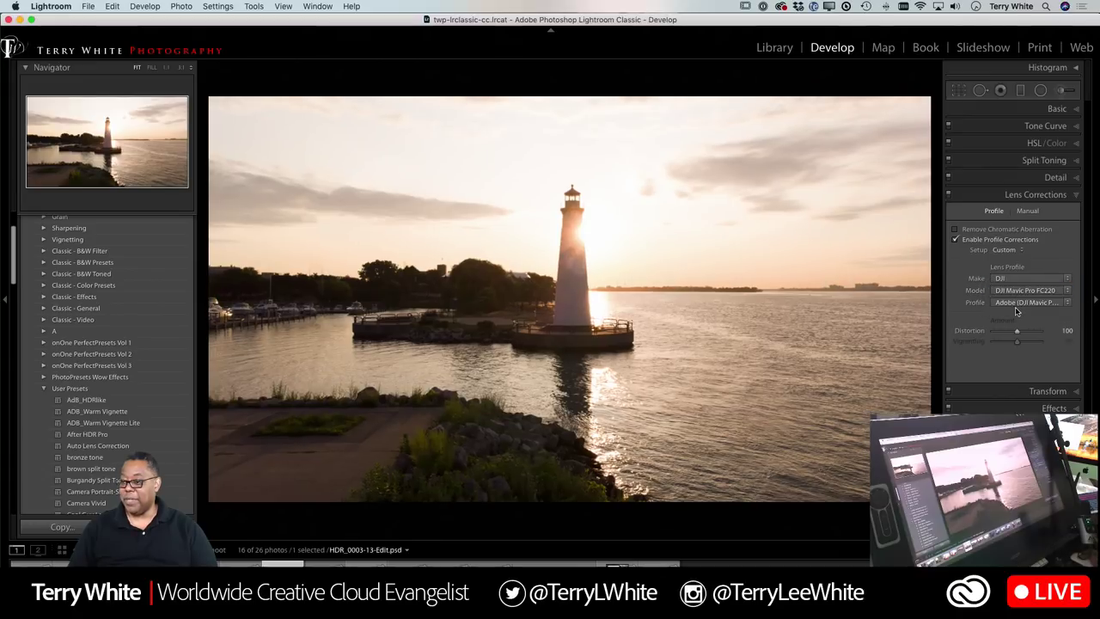
# Toggle lens correction off and on to compare, leaving it enabled.
pyautogui.click(954, 240)
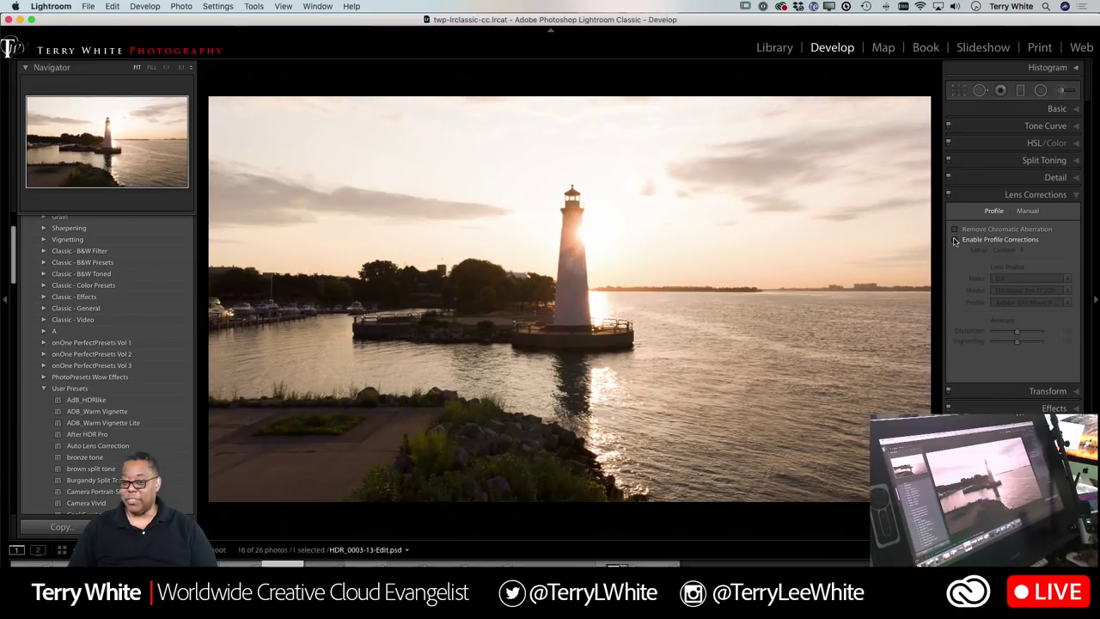
pyautogui.click(954, 240)
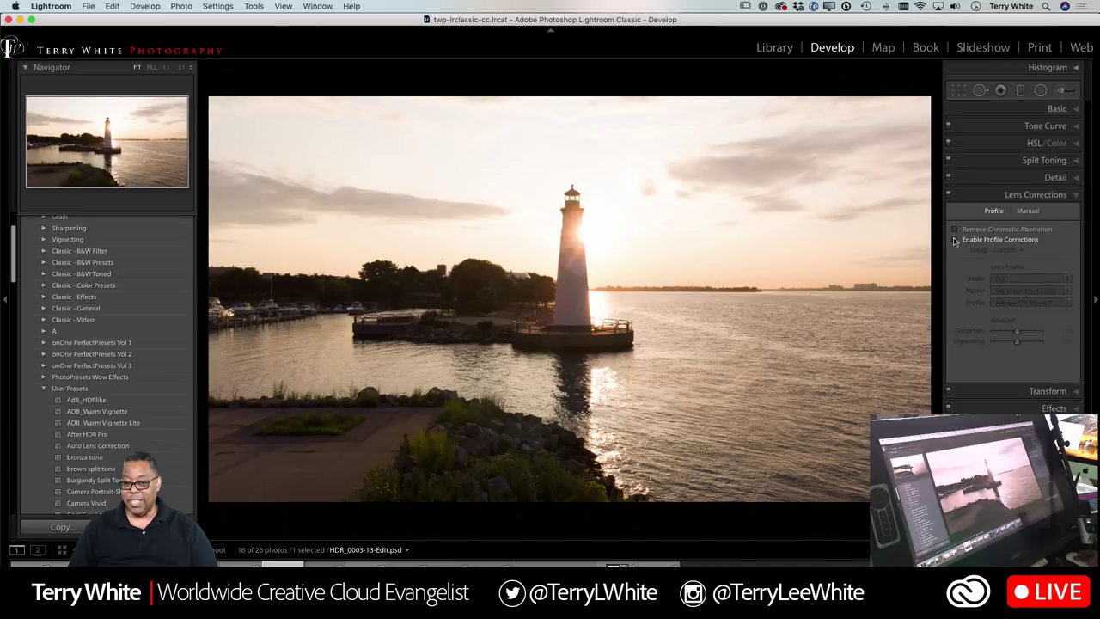
pyautogui.click(954, 239)
pyautogui.click(954, 239)
pyautogui.click(954, 240)
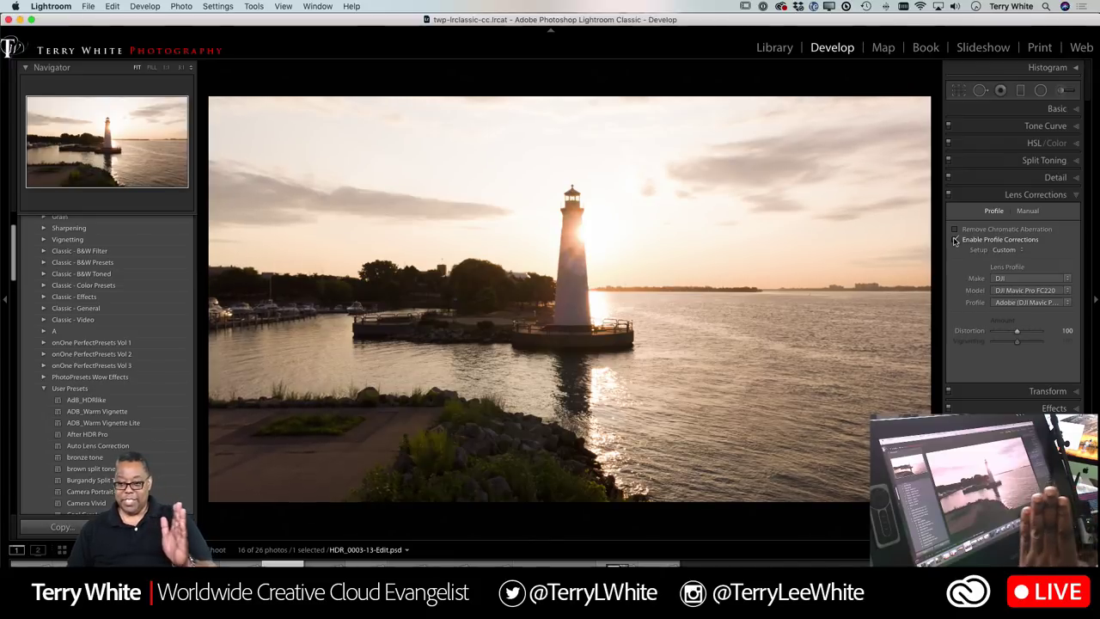
pyautogui.click(954, 239)
pyautogui.click(954, 240)
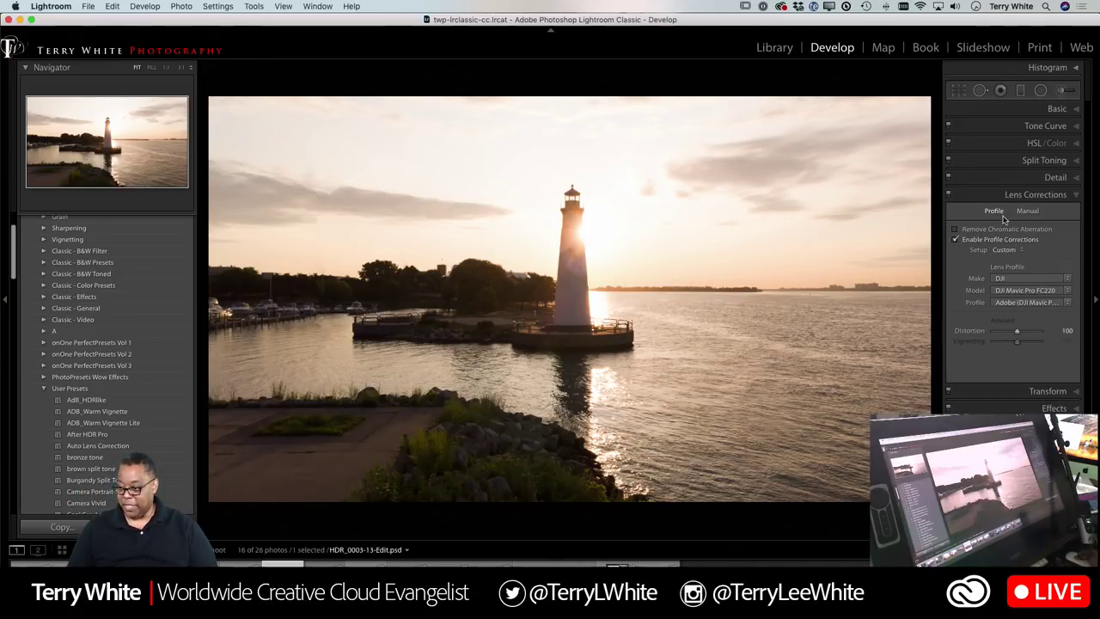
# Browse creative profiles, try Artistic 04 and adjust its amount.
pyautogui.click(1053, 109)
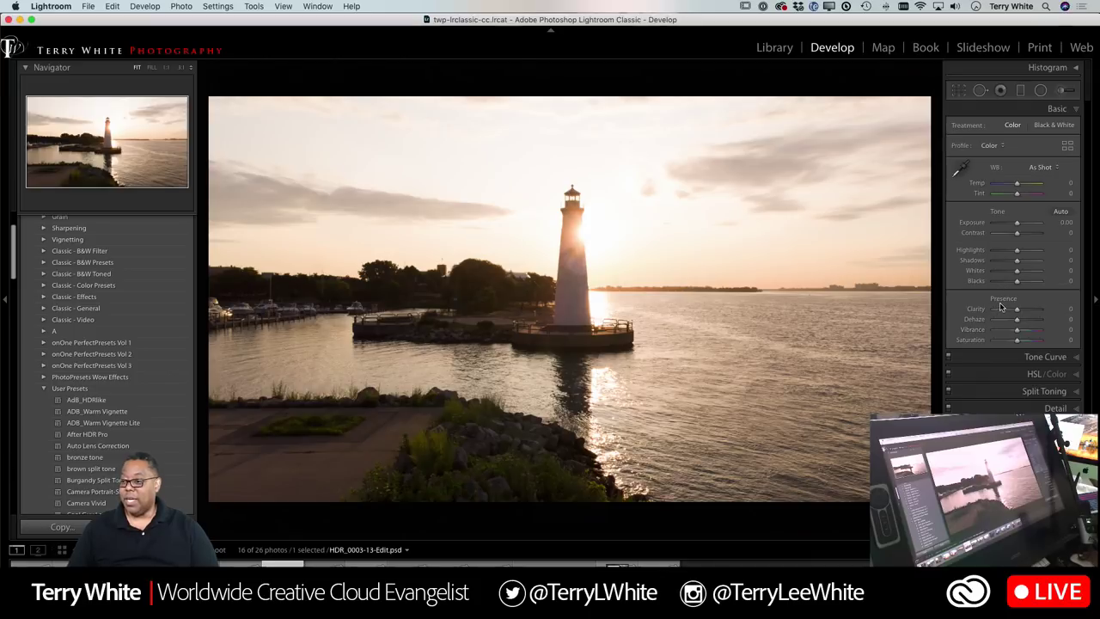
pyautogui.click(996, 145)
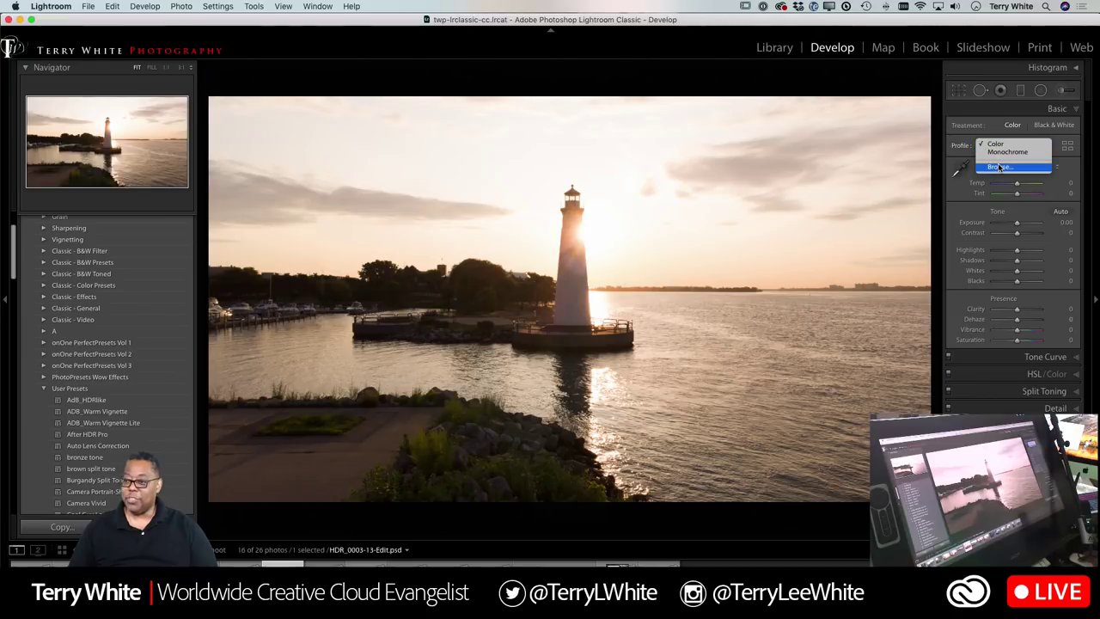
pyautogui.click(998, 166)
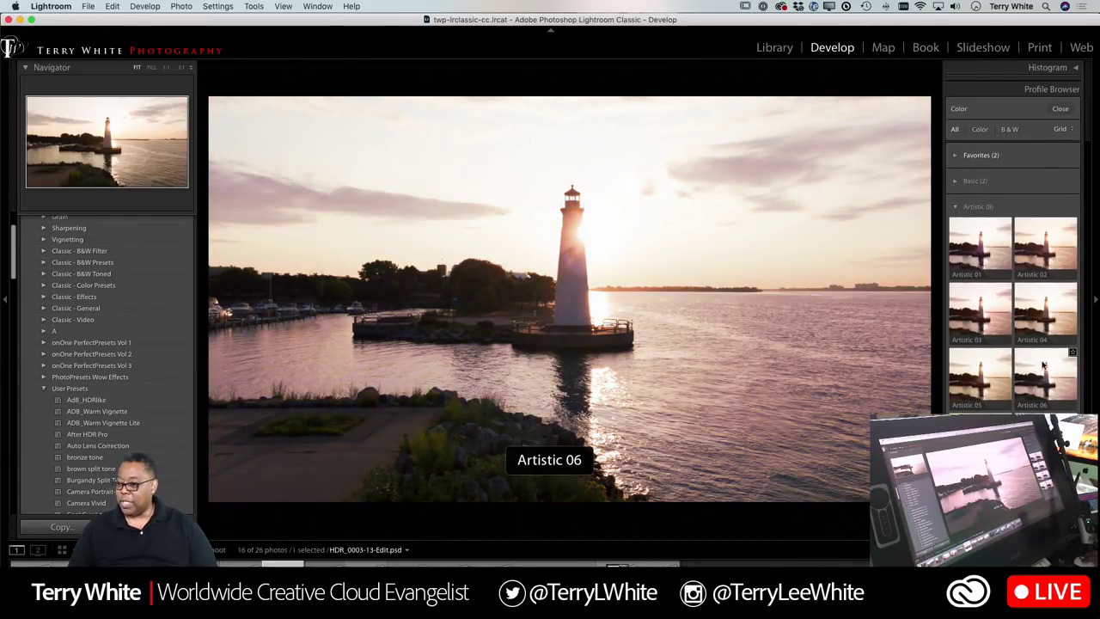
pyautogui.click(1045, 314)
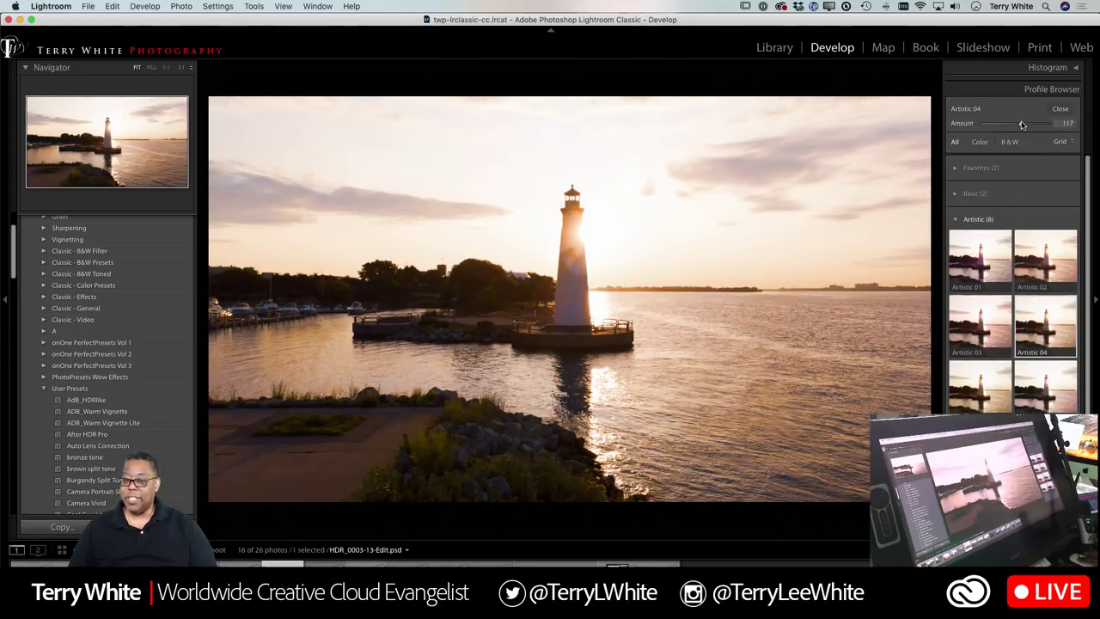
pyautogui.moveTo(1055, 123); pyautogui.dragTo(1028, 125)
# Scroll through the profile browser and apply the Vintage 04 profile.
pyautogui.scroll(-1, 1013, 343)
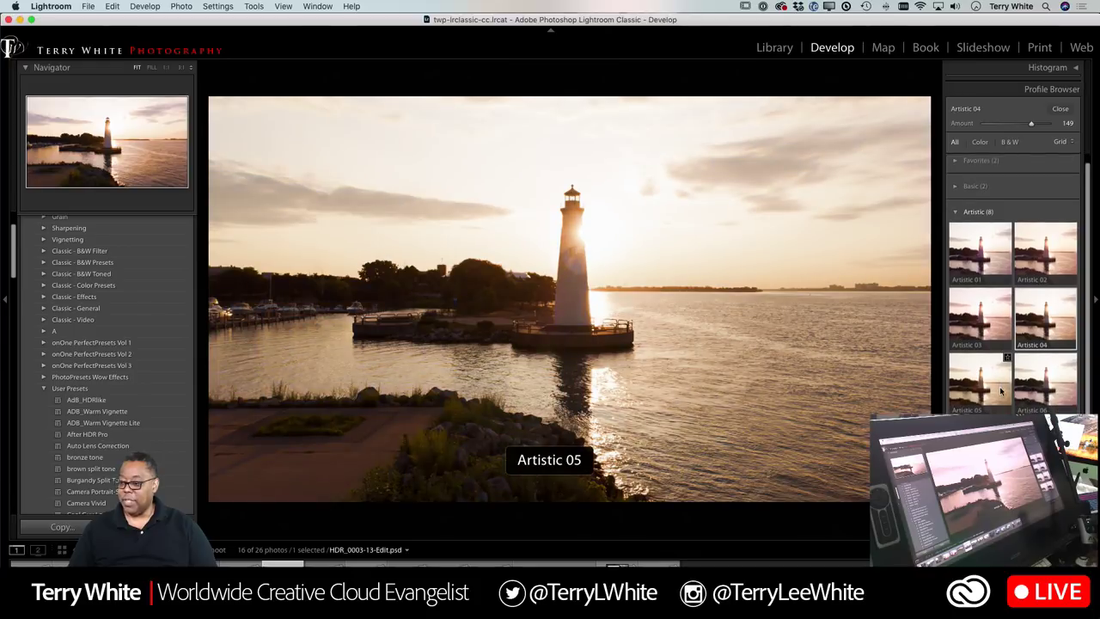
pyautogui.scroll(-3, 1013, 327)
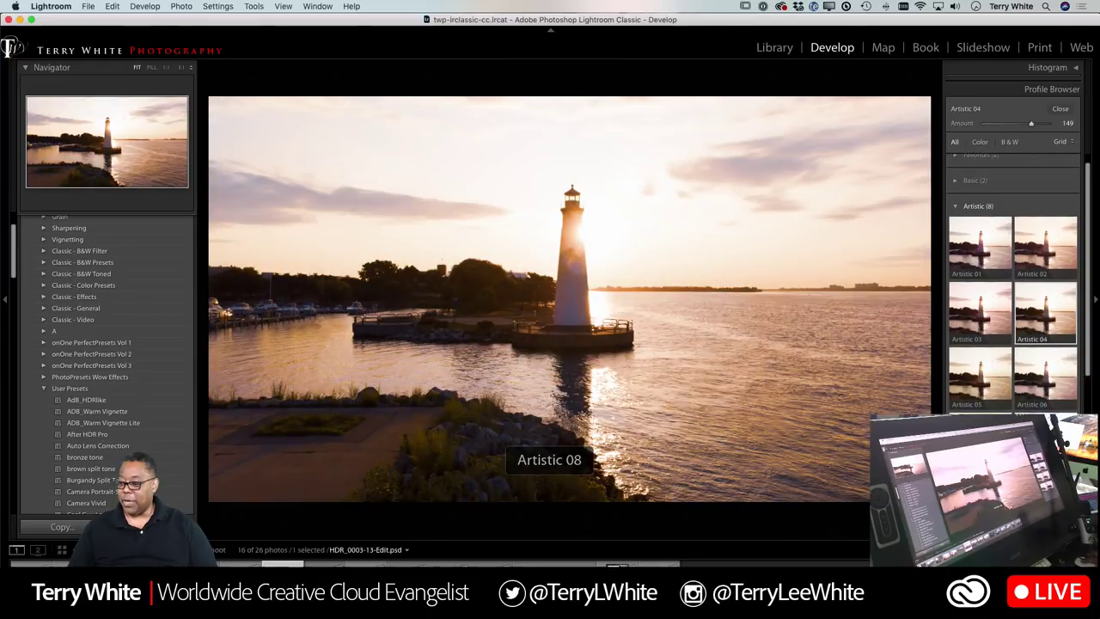
pyautogui.scroll(-2, 1013, 283)
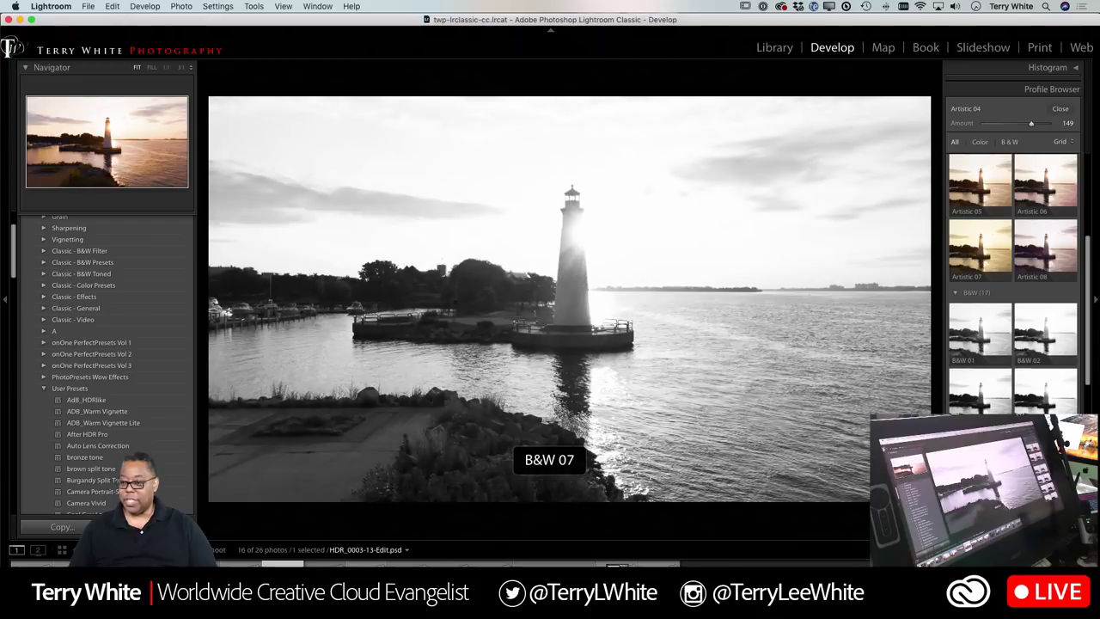
pyautogui.scroll(-5, 997, 378)
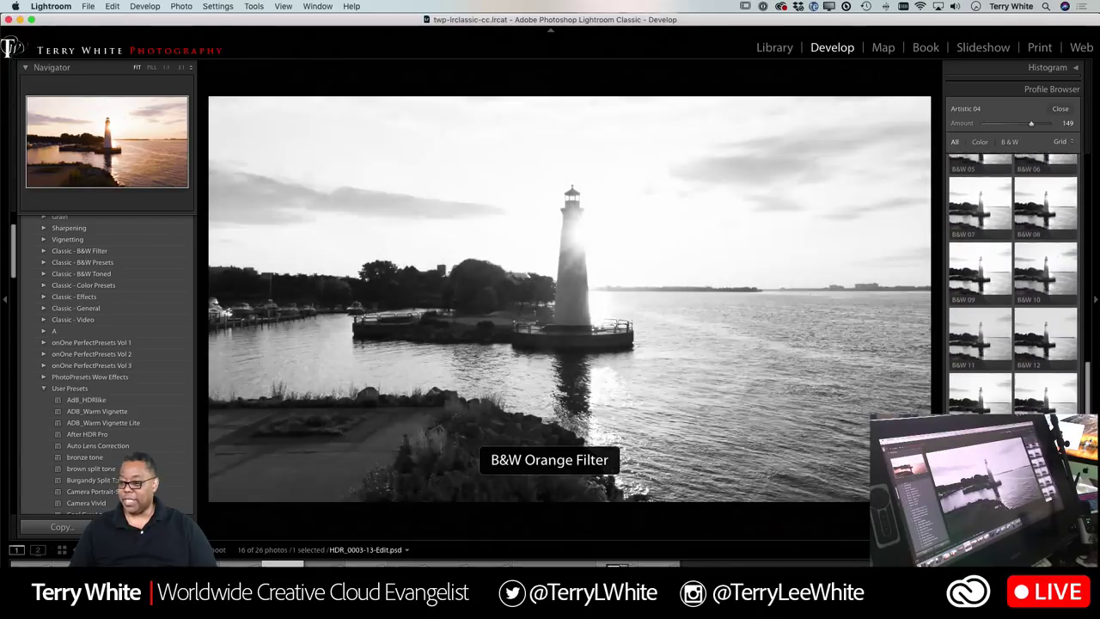
pyautogui.scroll(1, 1012, 284)
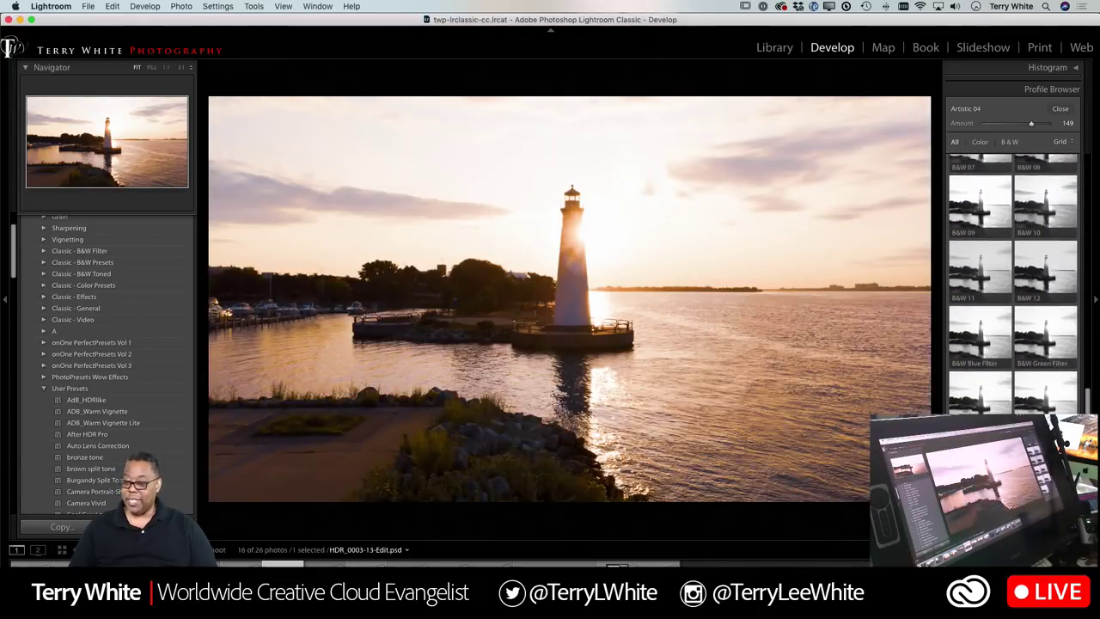
pyautogui.scroll(-5, 982, 366)
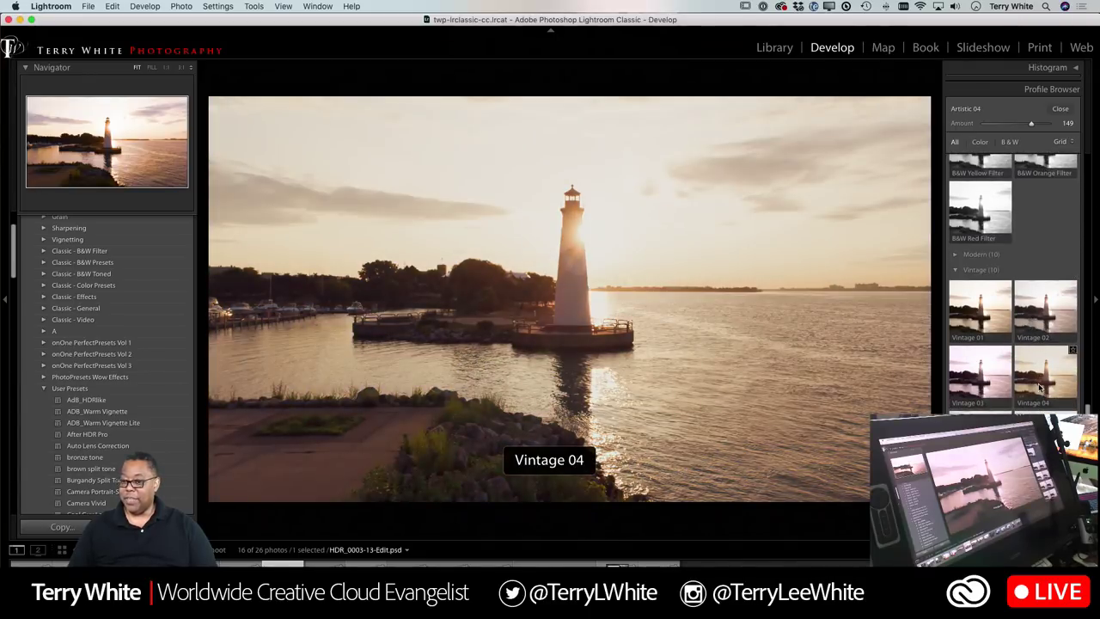
pyautogui.scroll(-3, 1040, 404)
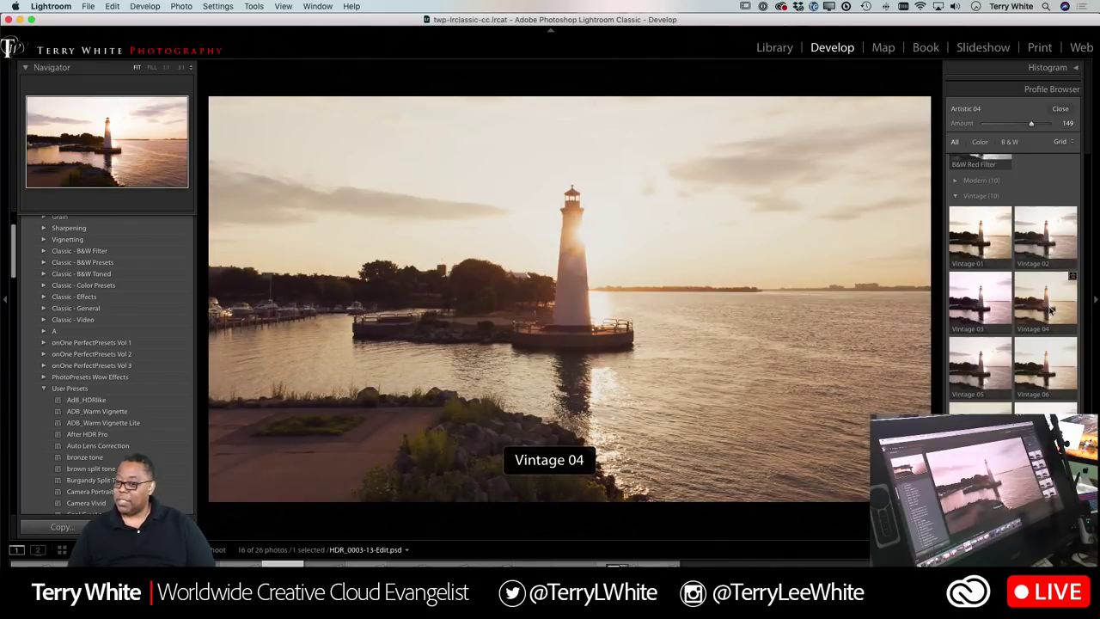
pyautogui.click(1050, 311)
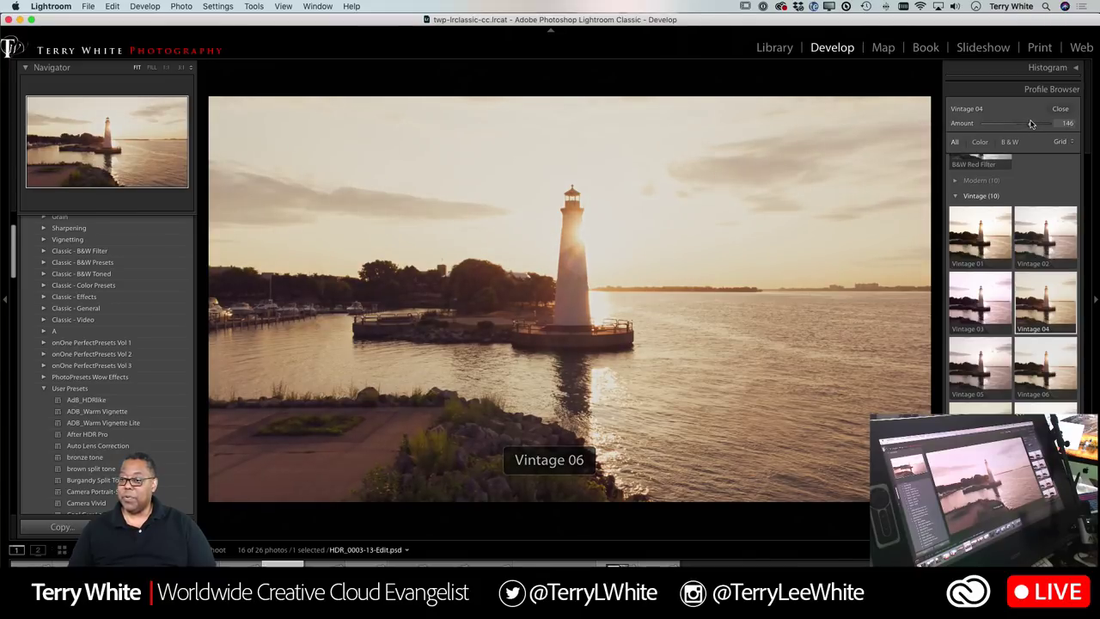
# Apply Auto tone, raise Contrast to +7 and Clarity to +19, and check at 1:1 zoom.
pyautogui.click(1062, 109)
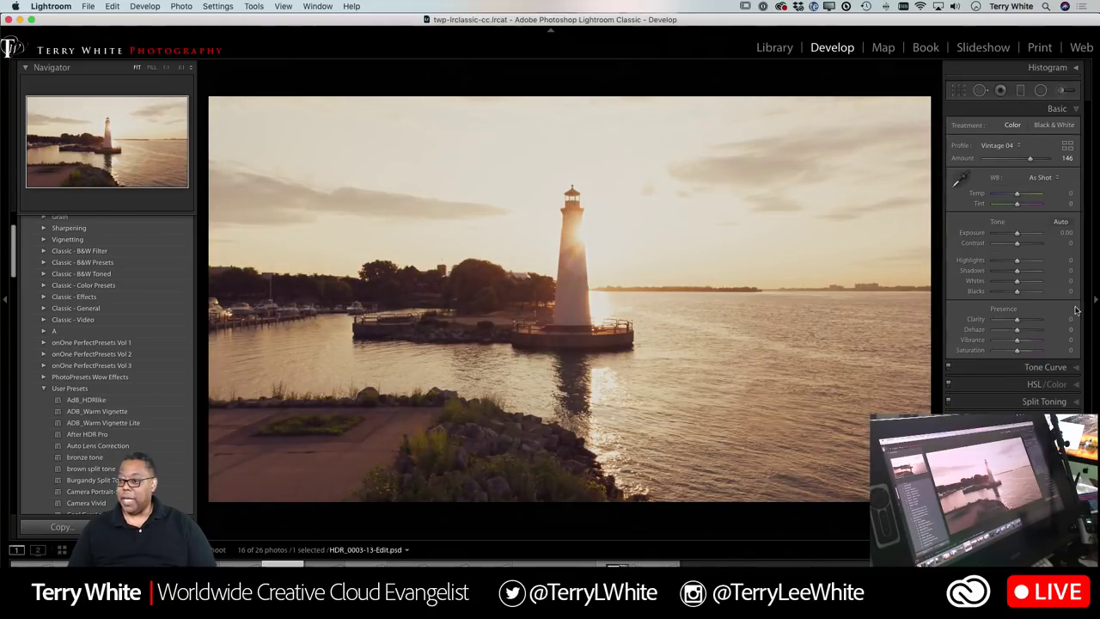
pyautogui.click(1062, 223)
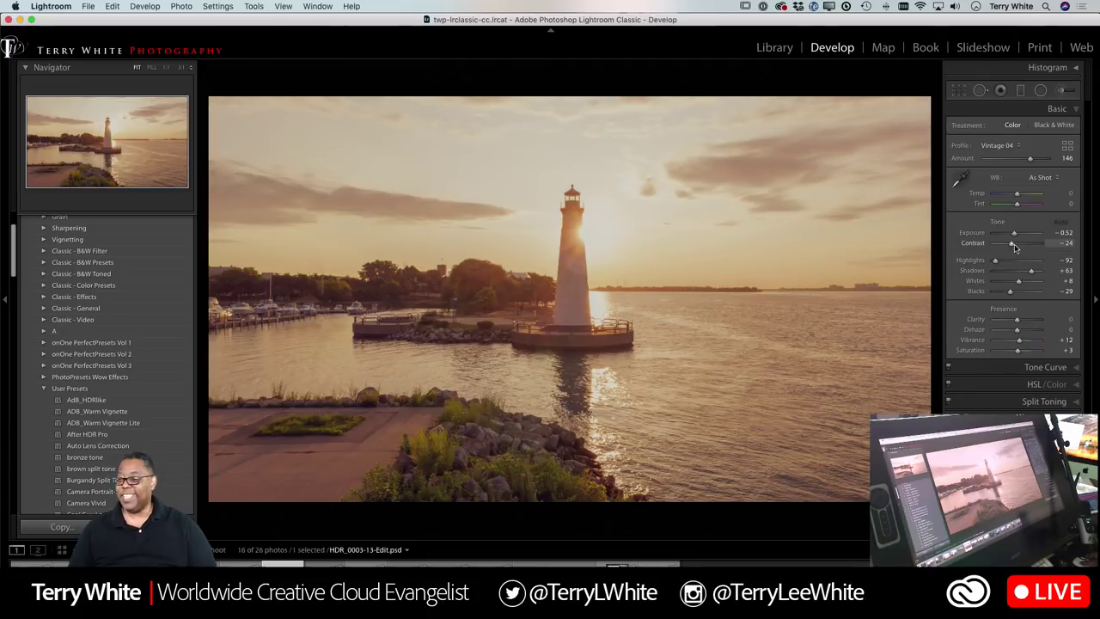
pyautogui.moveTo(1012, 243); pyautogui.dragTo(1018, 274)
pyautogui.moveTo(1021, 321); pyautogui.dragTo(1025, 332)
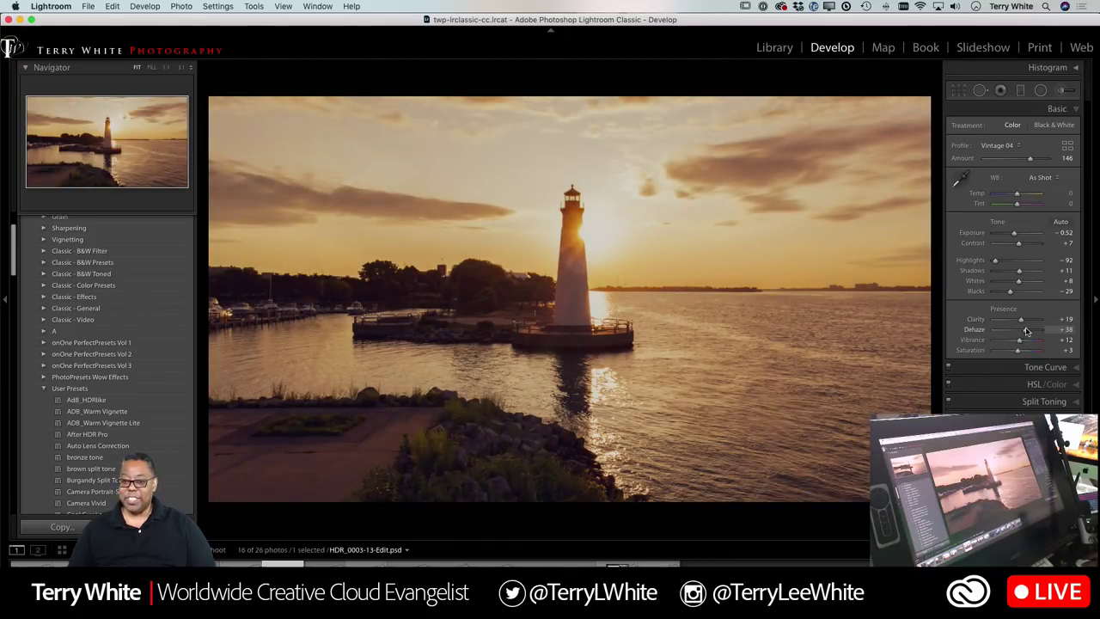
pyautogui.click(583, 303)
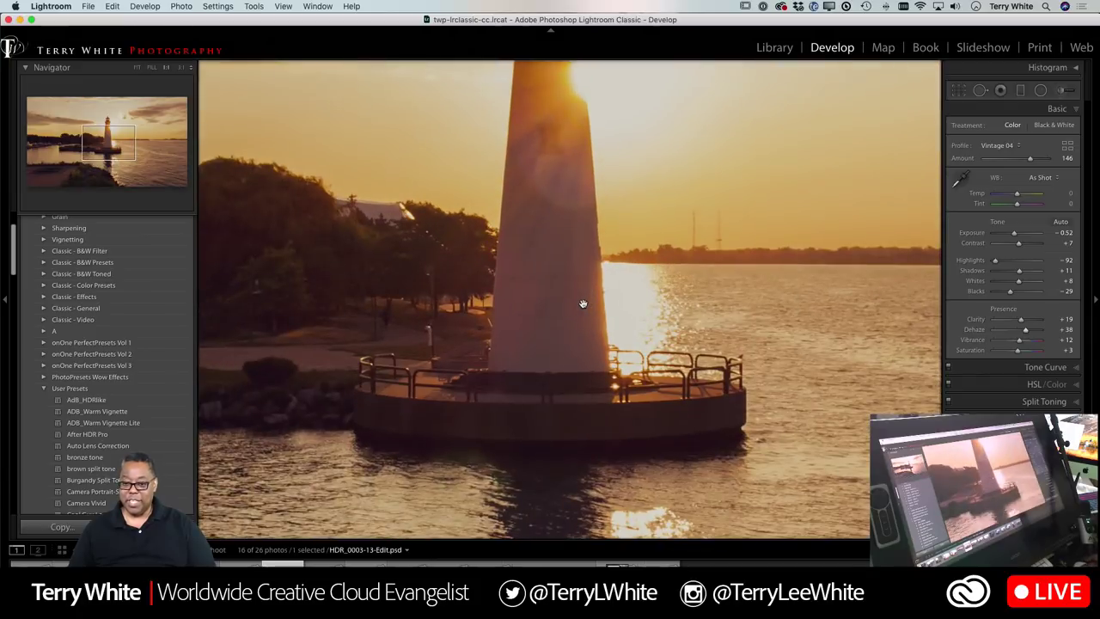
pyautogui.click(574, 312)
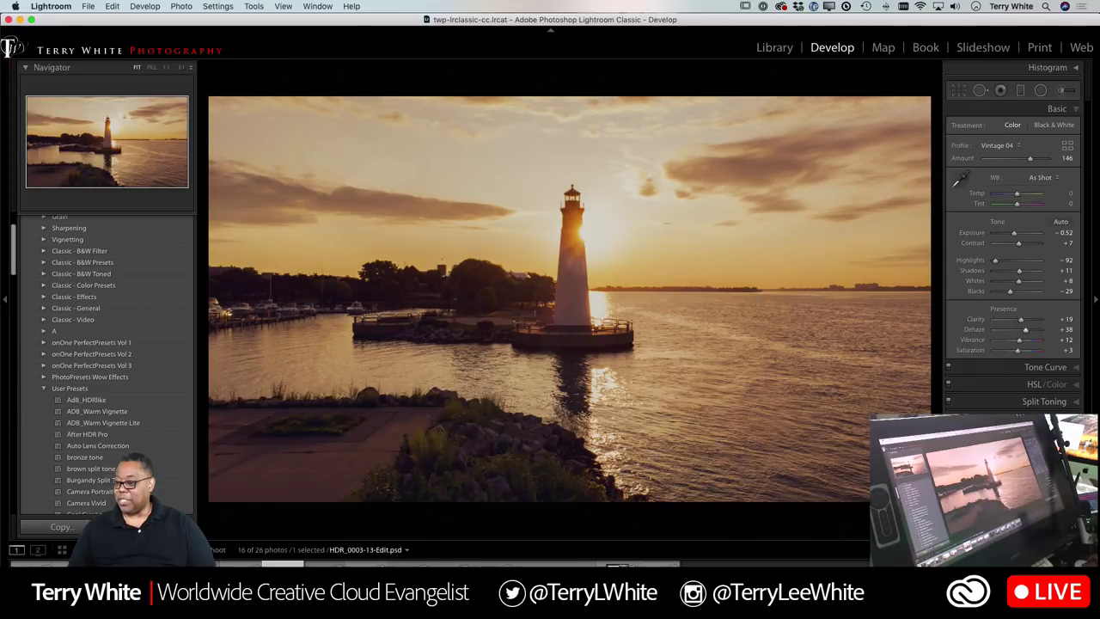
# Set Luminance noise reduction to 39 and Sharpening Amount to 50 in the Detail panel.
pyautogui.click(1056, 419)
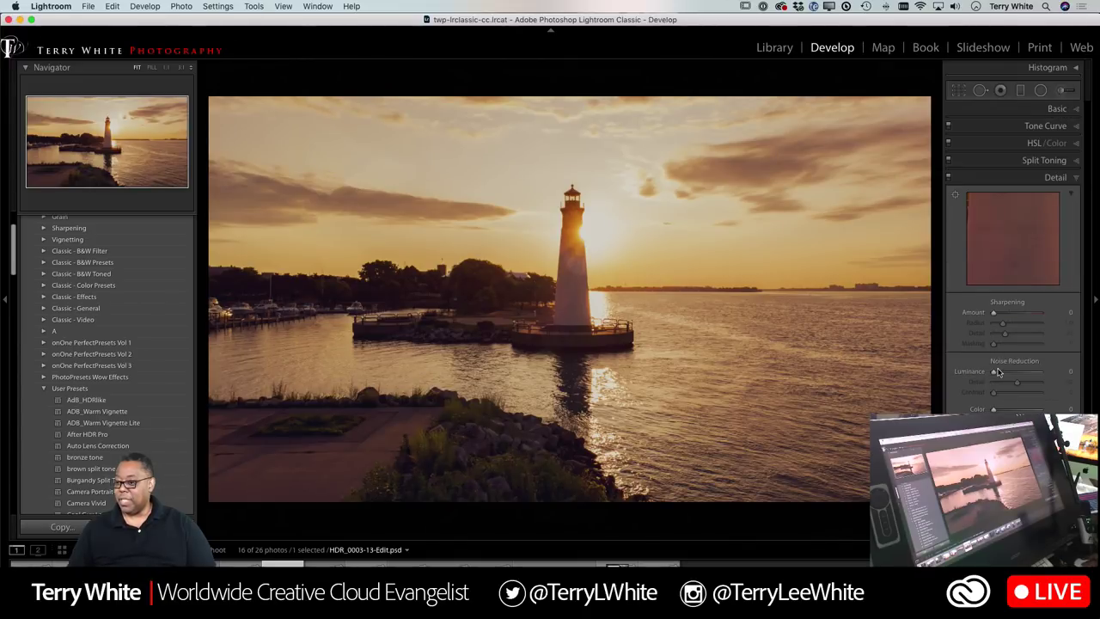
pyautogui.moveTo(993, 374); pyautogui.dragTo(1006, 373)
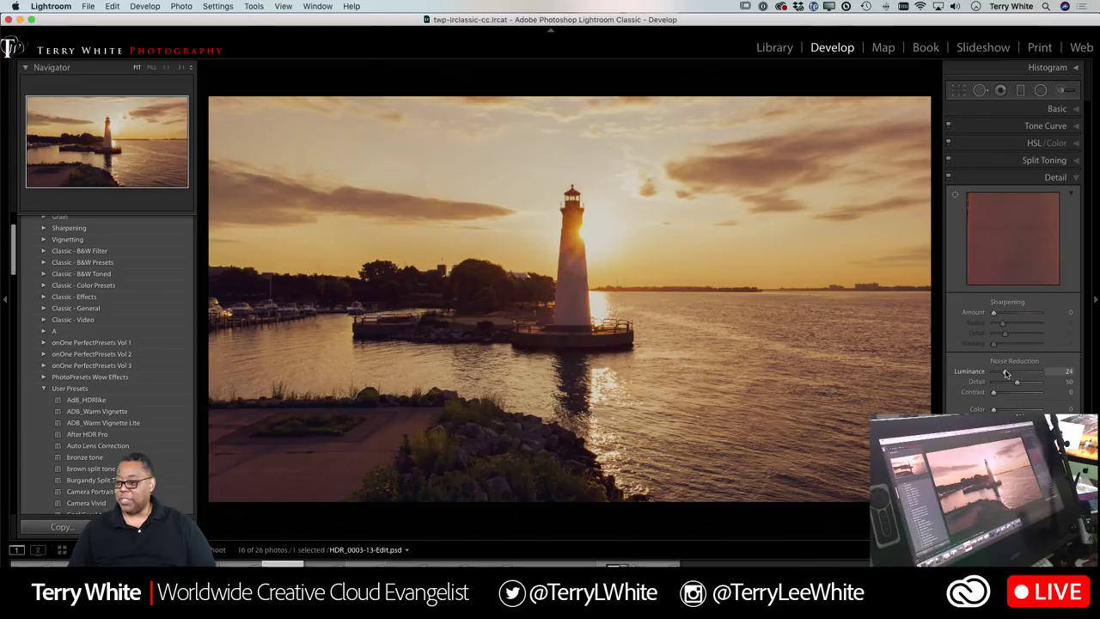
pyautogui.moveTo(994, 312); pyautogui.dragTo(1010, 316)
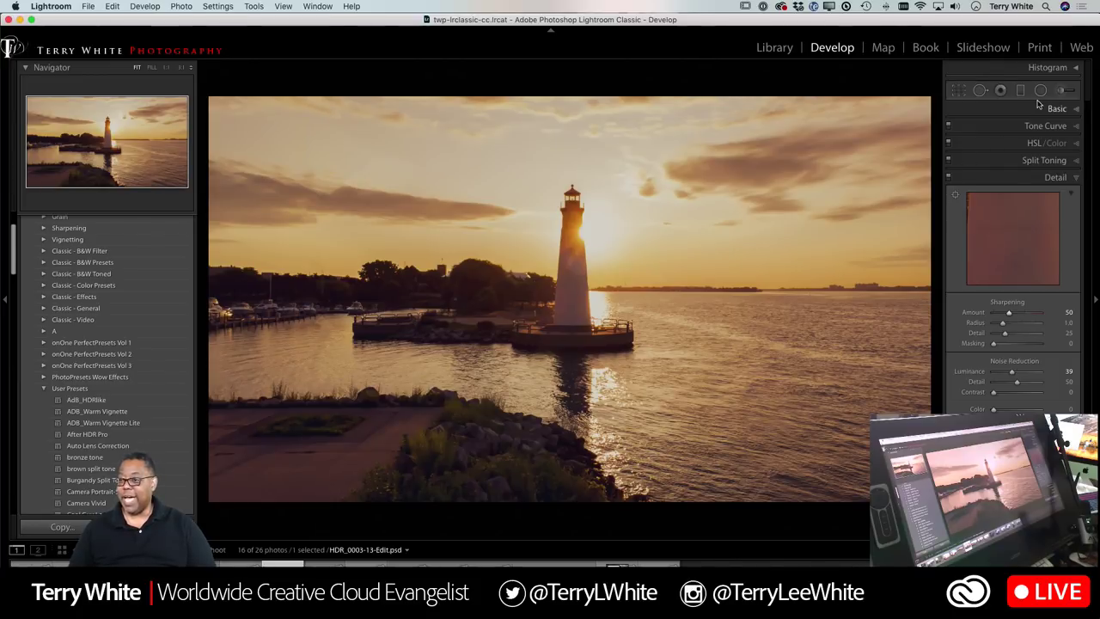
# Start a Radial Filter with the Exposure effect raised to +1.51.
pyautogui.hotkey('shift', 'm')
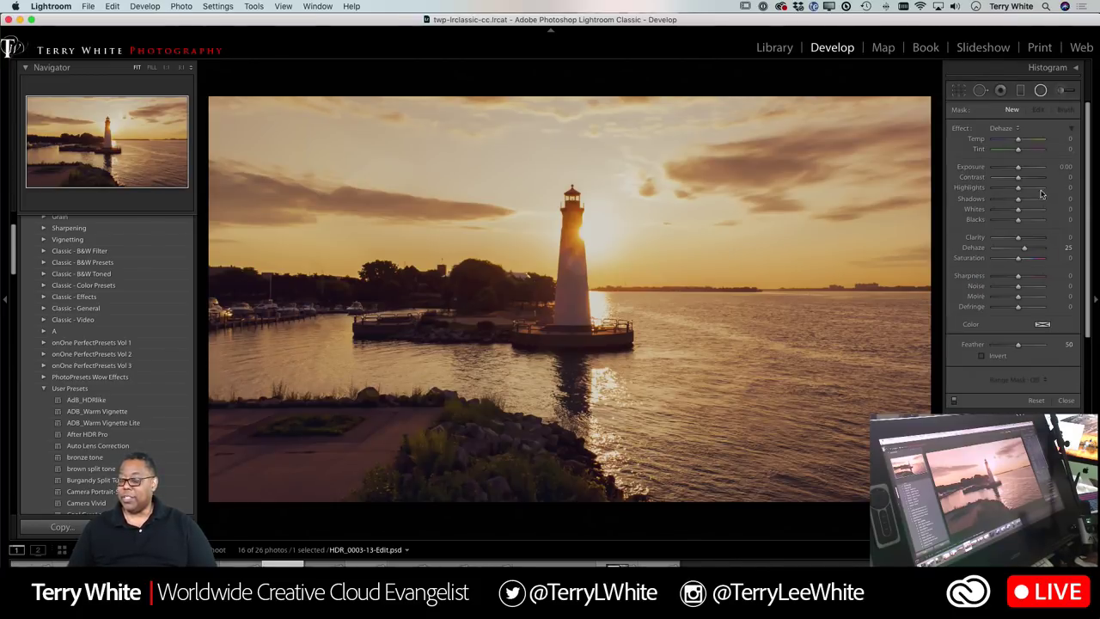
pyautogui.click(1003, 128)
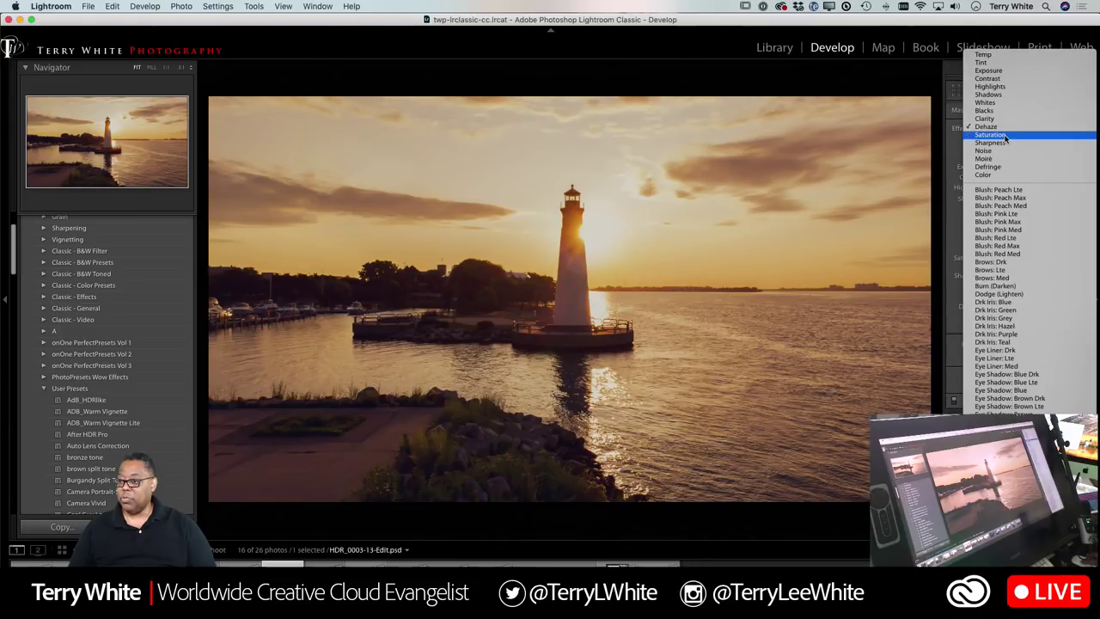
pyautogui.click(997, 70)
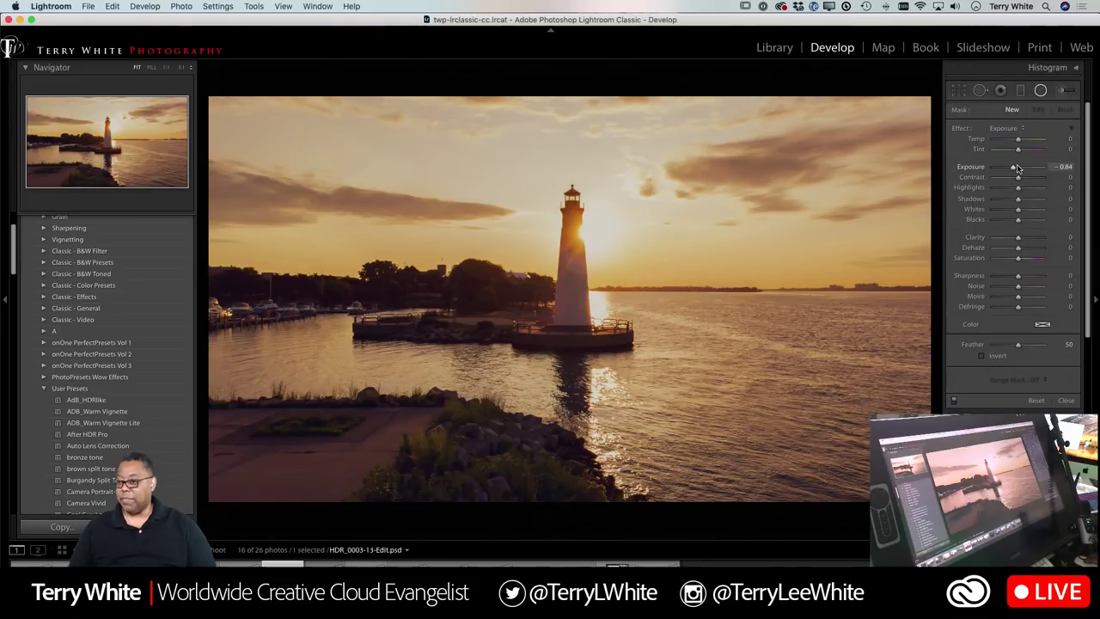
pyautogui.moveTo(1013, 169); pyautogui.dragTo(1028, 167)
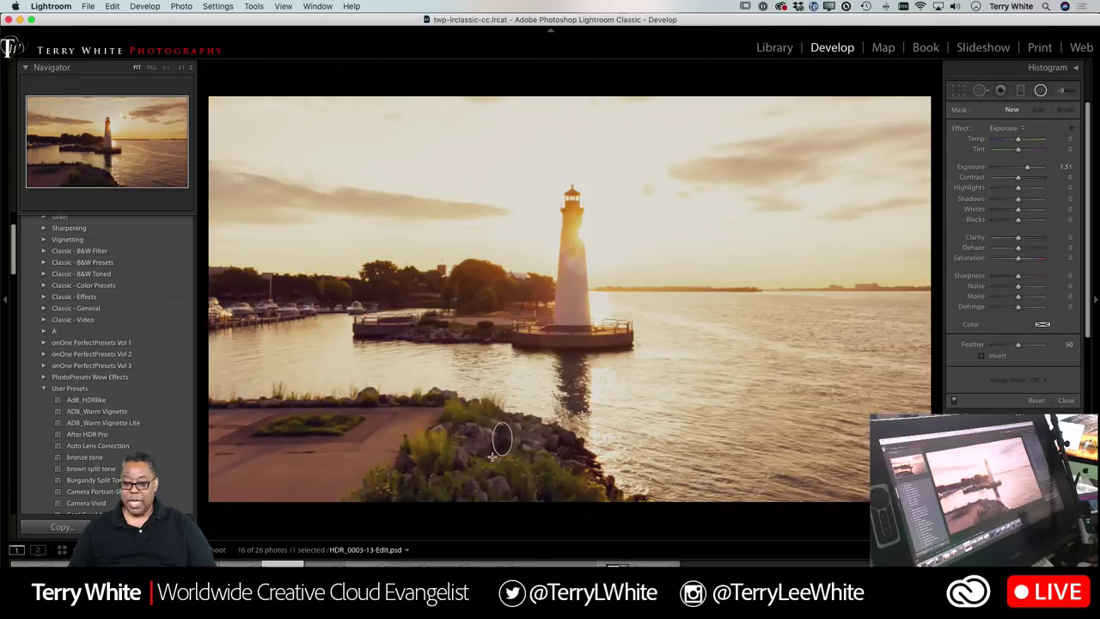
# Draw an inverted radial ellipse over the foreground rocks and rotate it to fit.
pyautogui.moveTo(502, 439)
pyautogui.mouseDown()
pyautogui.moveTo(489, 462)
pyautogui.moveTo(502, 440)
pyautogui.mouseUp()
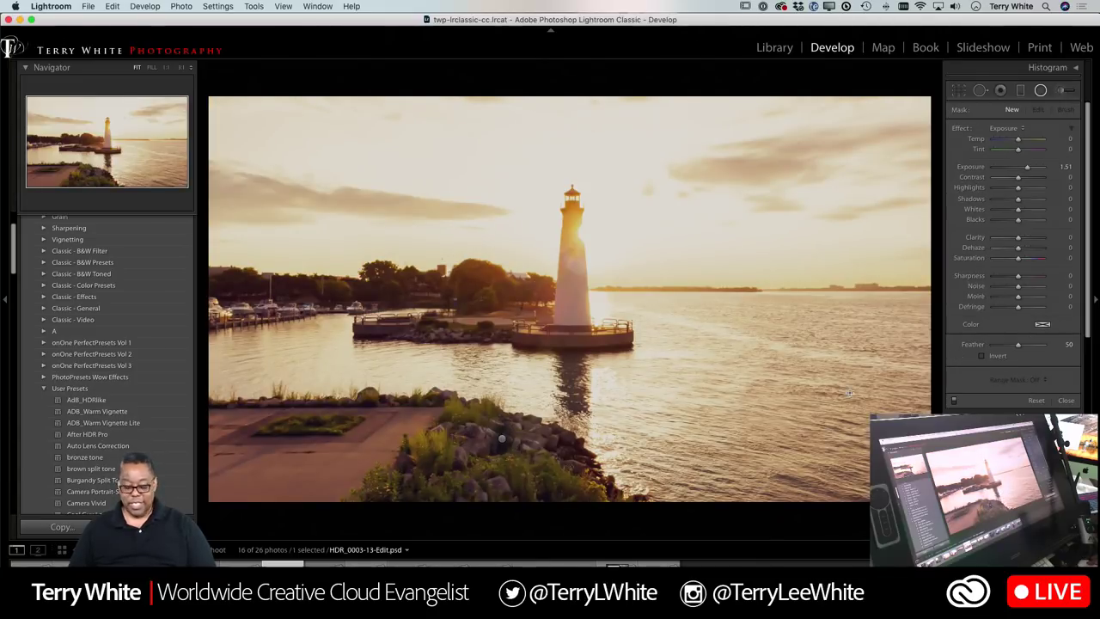
pyautogui.press('super+z')
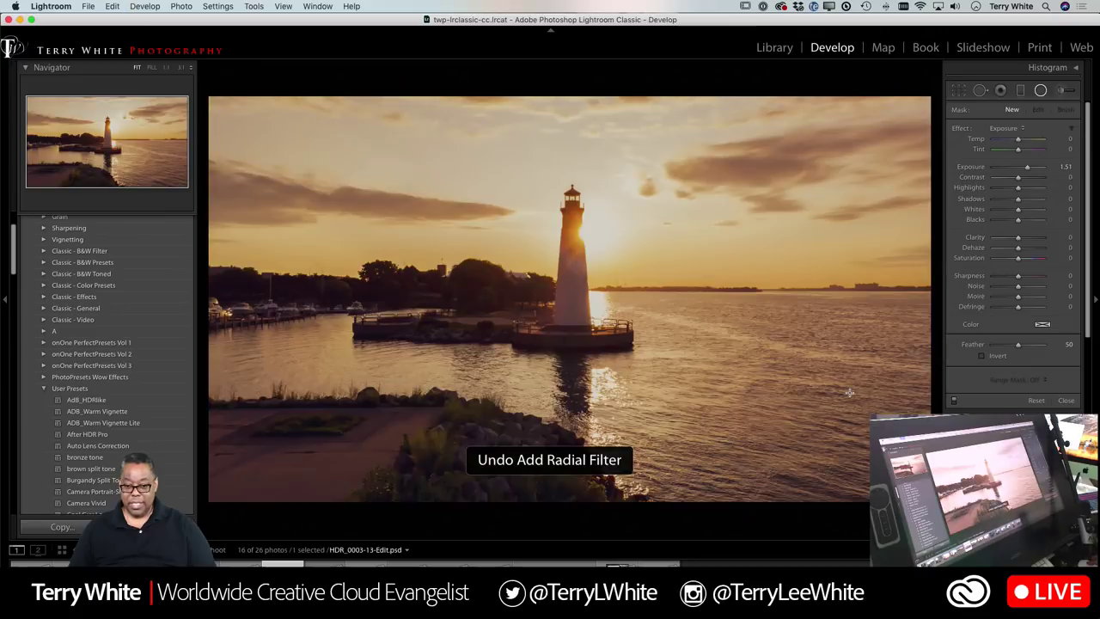
pyautogui.click(981, 356)
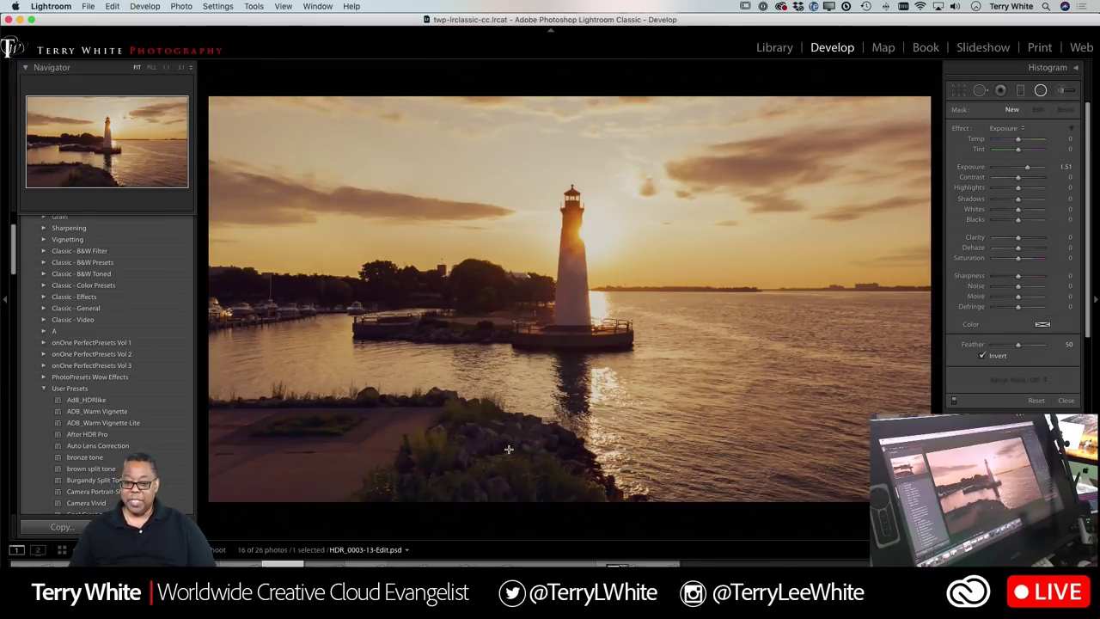
pyautogui.moveTo(508, 449); pyautogui.dragTo(526, 426)
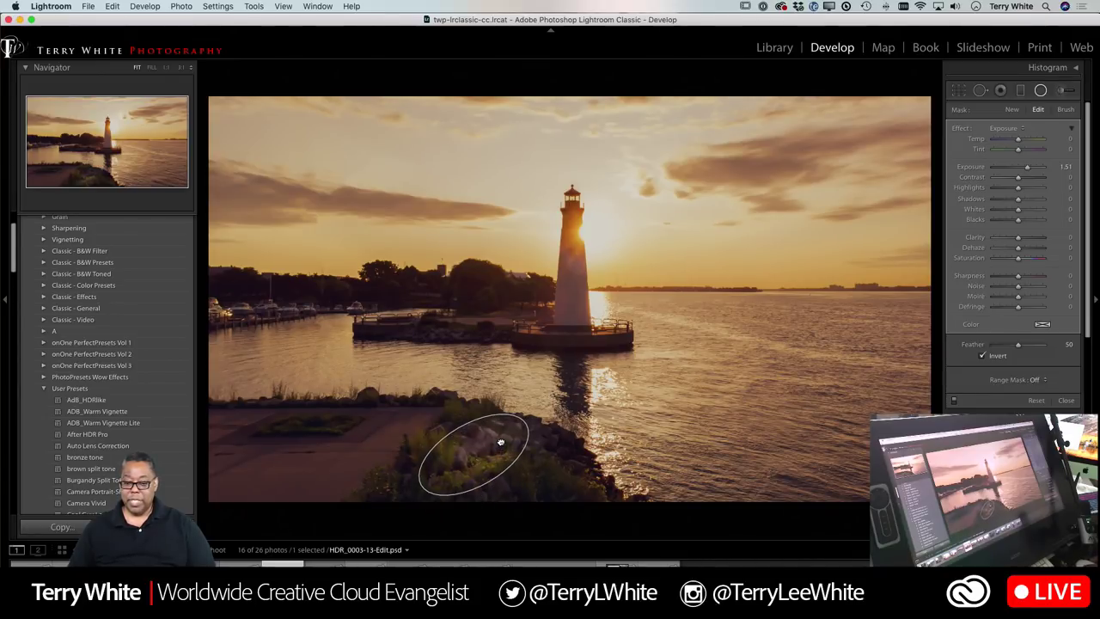
pyautogui.moveTo(490, 483)
pyautogui.mouseDown()
pyautogui.moveTo(504, 486)
pyautogui.moveTo(497, 473)
pyautogui.mouseUp()
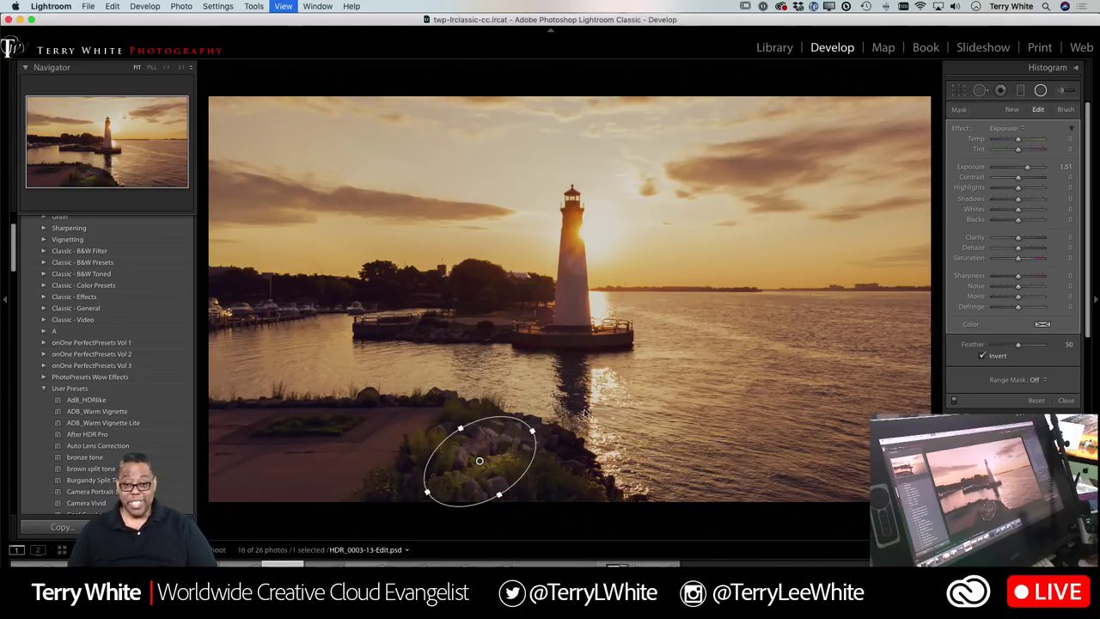
# Switch to the Library Grid view with the G shortcut.
pyautogui.press('g')
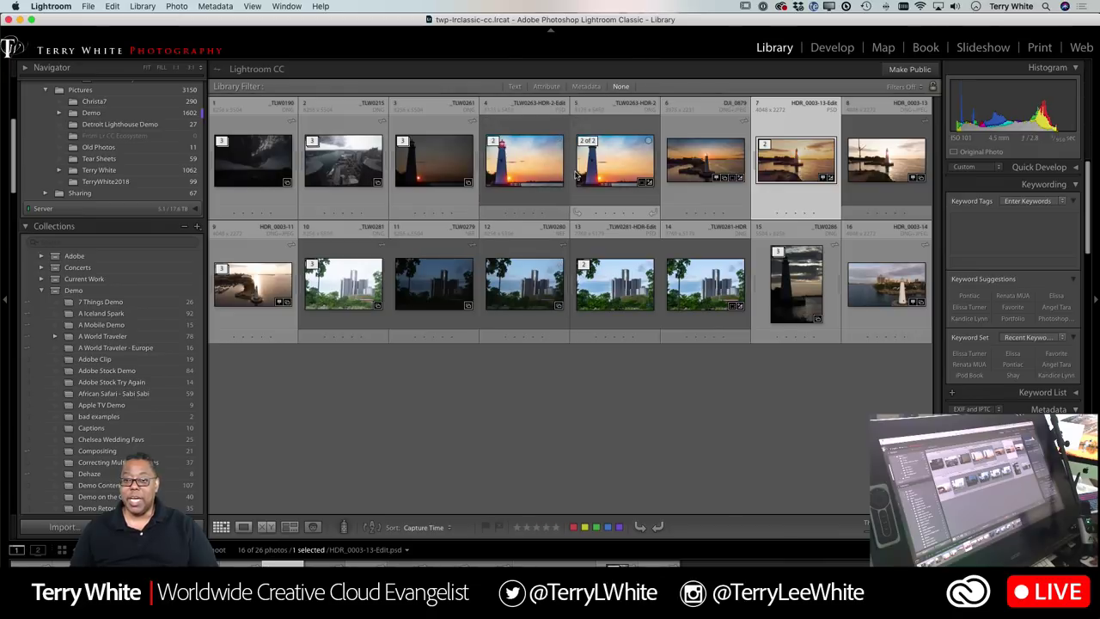
pyautogui.click(550, 179)
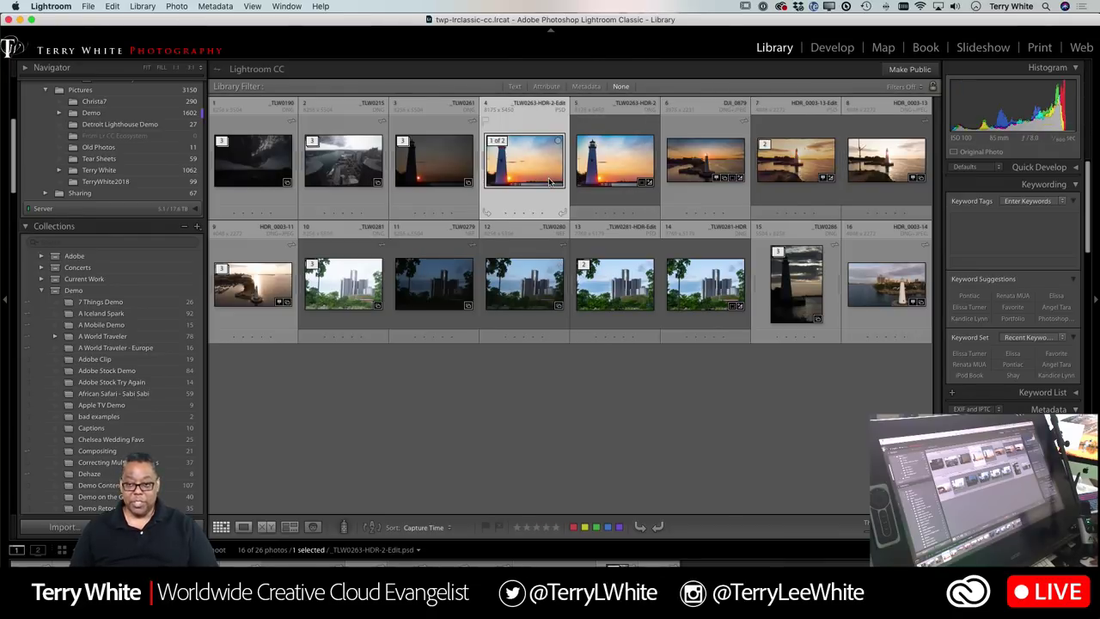
pyautogui.doubleClick(550, 181)
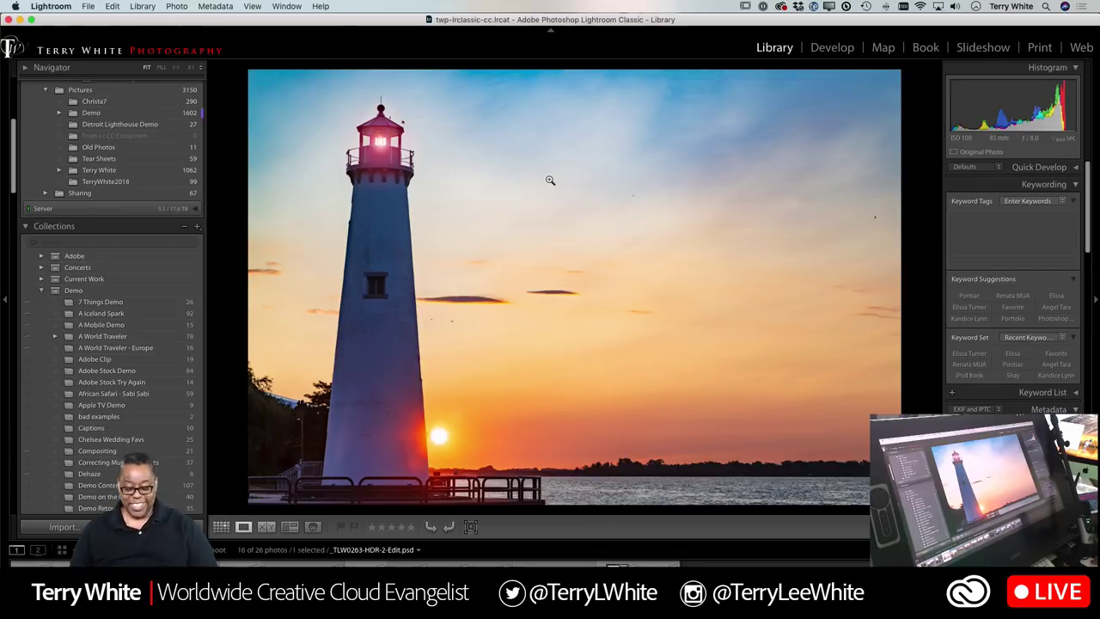
pyautogui.doubleClick(575, 194)
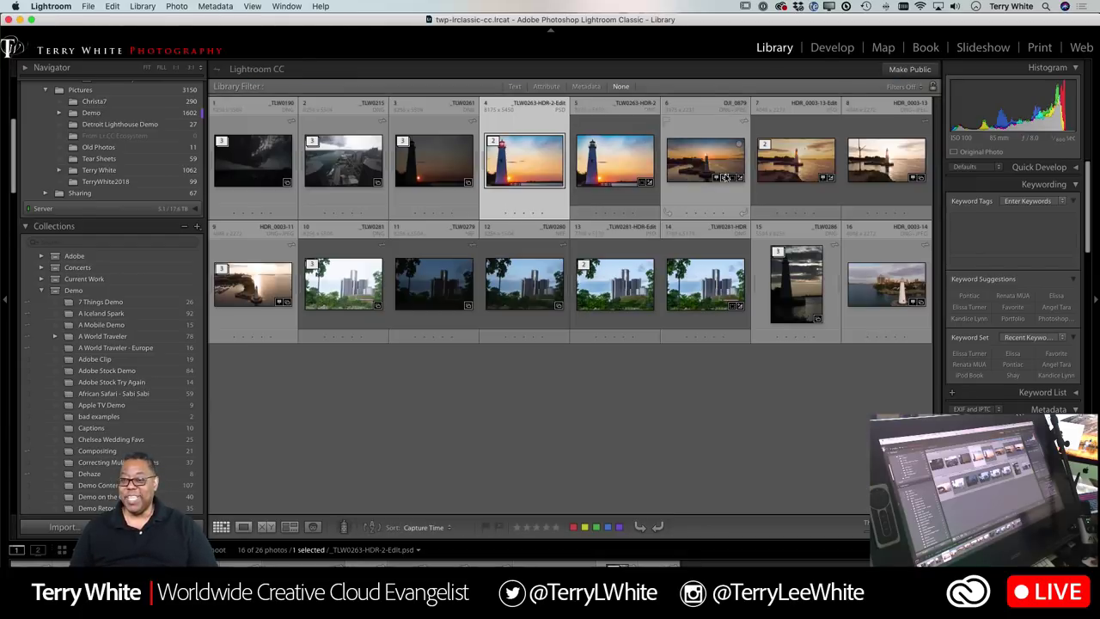
pyautogui.doubleClick(785, 173)
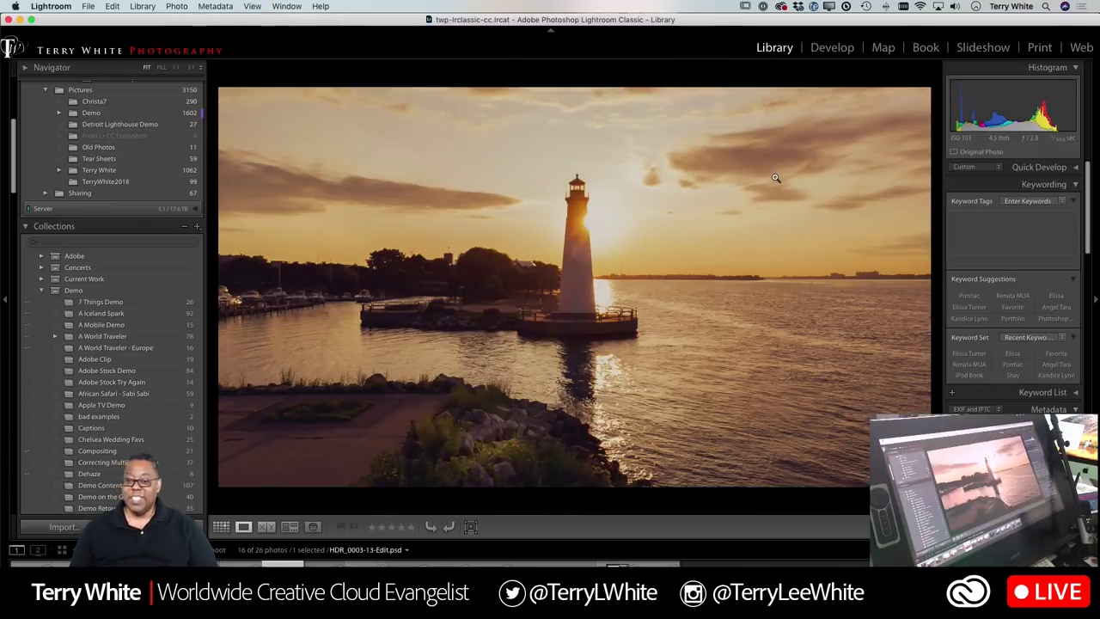
pyautogui.doubleClick(775, 178)
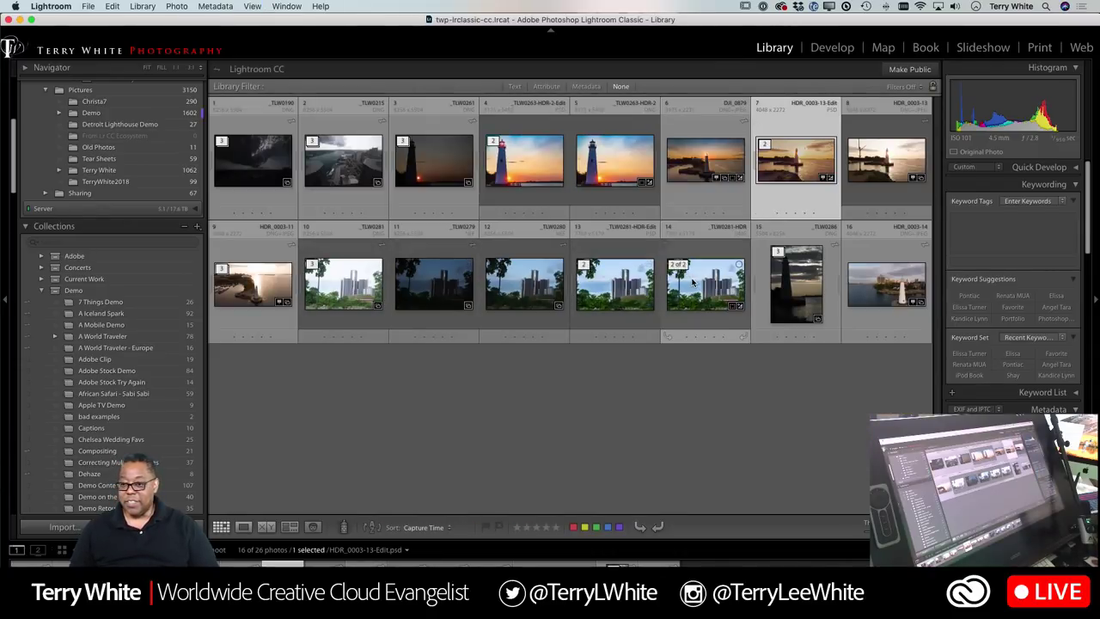
pyautogui.doubleClick(636, 289)
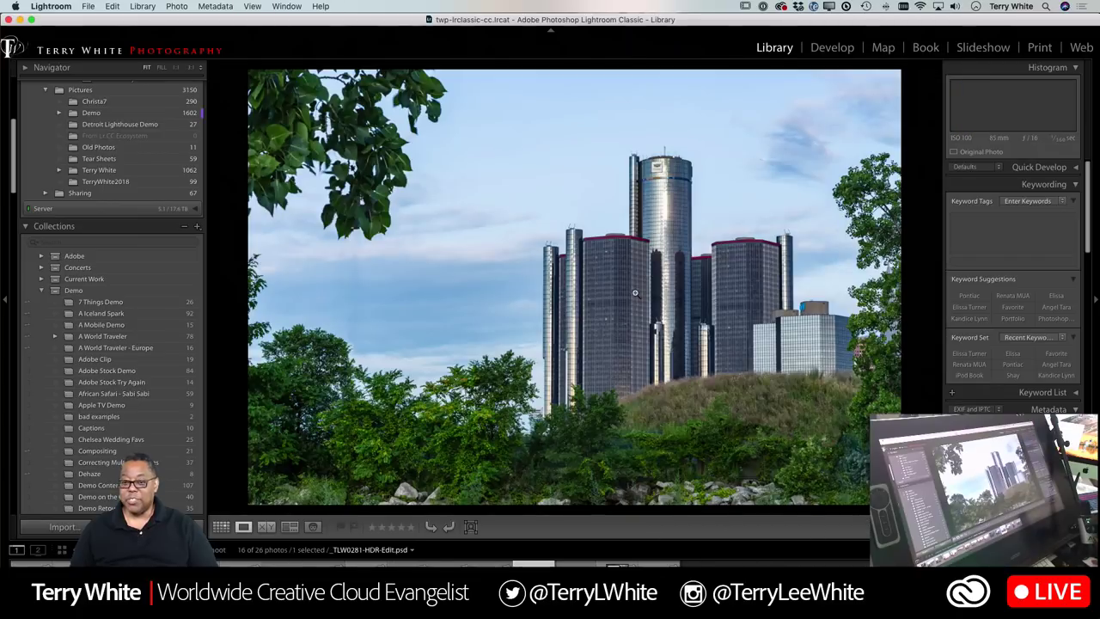
pyautogui.doubleClick(636, 293)
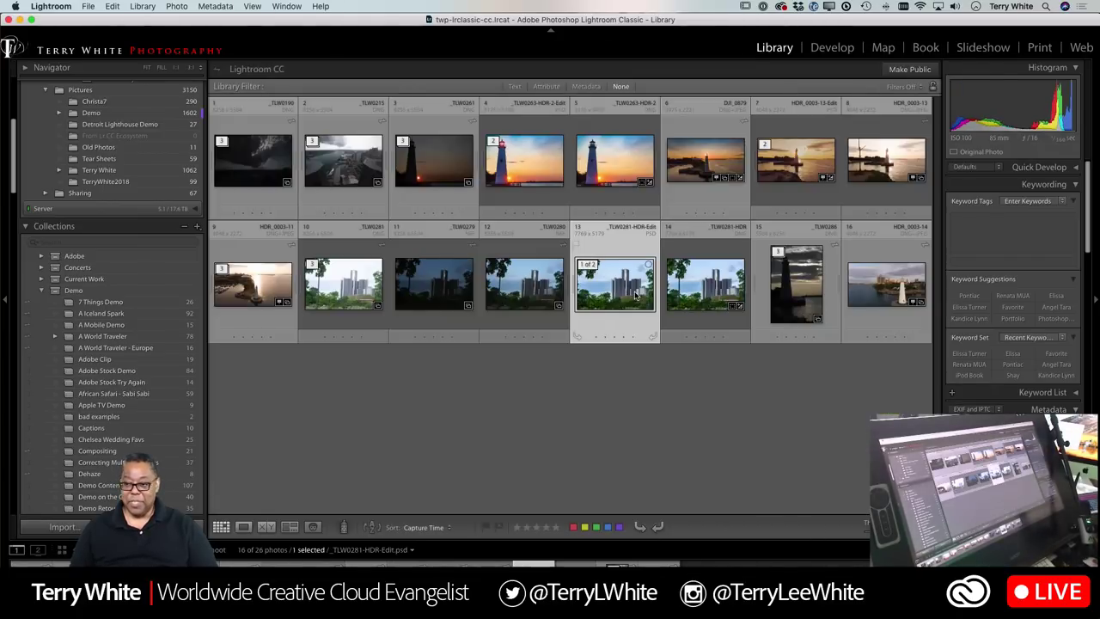